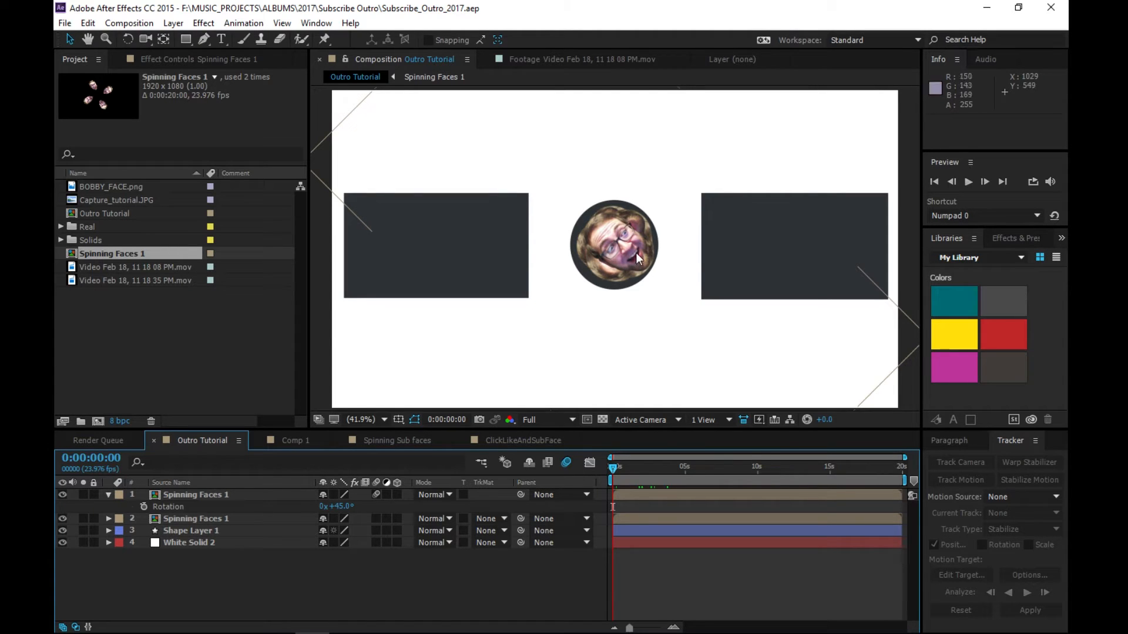
- Delete both Spinning Faces 1 layers from the Outro Tutorial composition
{"action": "left_click", "coordinate": [627, 259]}
{"action": "left_click", "coordinate": [224, 518]}
{"action": "left_click", "coordinate": [225, 493], "text": "shift"}
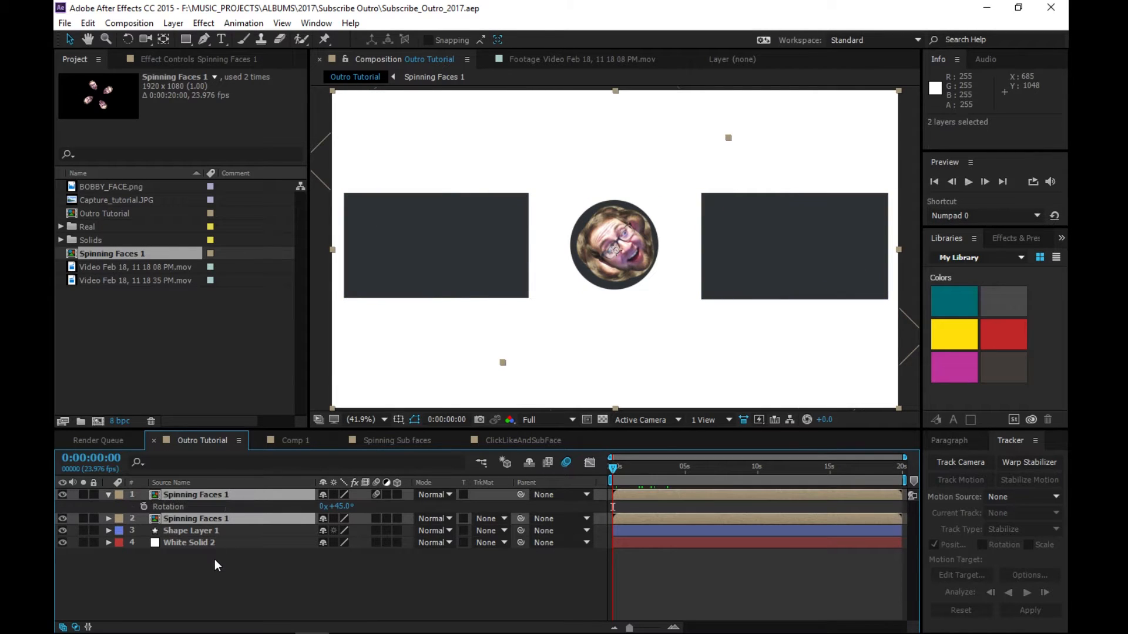
{"action": "key", "text": "Delete"}
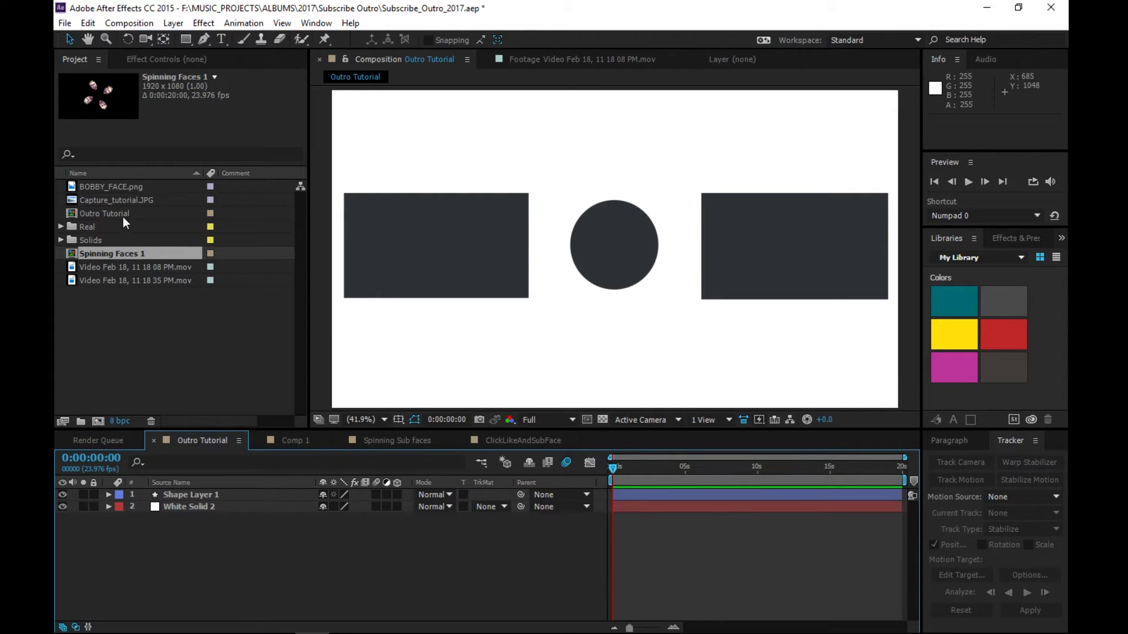
- Inspect the BOBBY_FACE.png and Capture_tutorial.JPG source files in the project
{"action": "left_click", "coordinate": [117, 188]}
{"action": "left_click", "coordinate": [110, 199]}
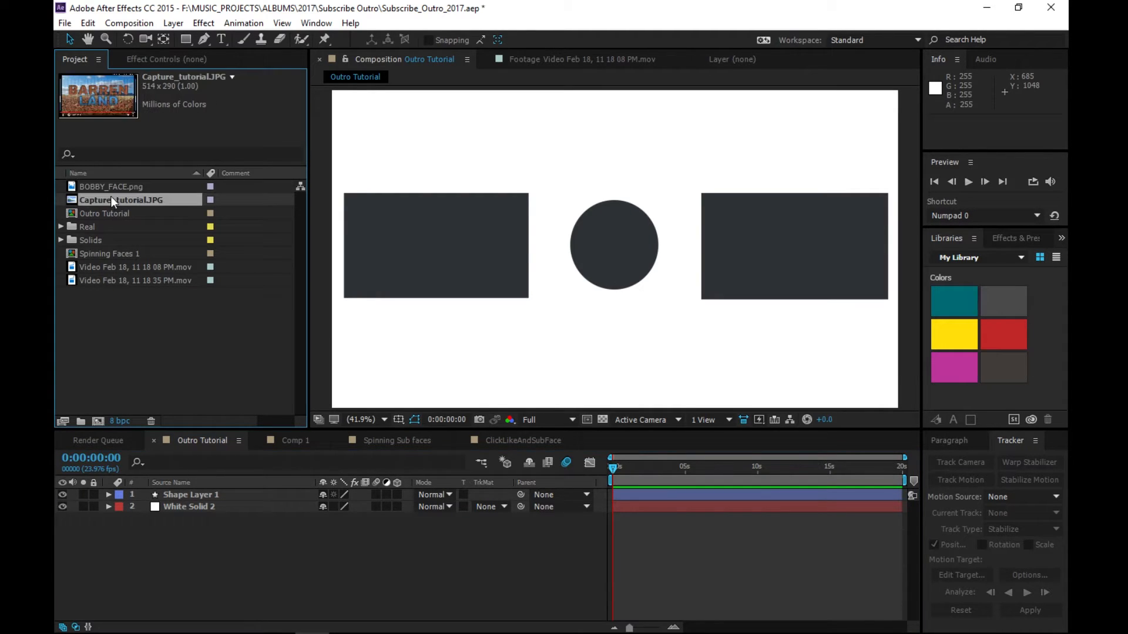
{"action": "left_click", "coordinate": [108, 192]}
{"action": "mouse_move", "coordinate": [110, 189]}
{"action": "left_mouse_down"}
{"action": "mouse_move", "coordinate": [142, 295]}
{"action": "mouse_move", "coordinate": [131, 183]}
{"action": "left_mouse_up"}
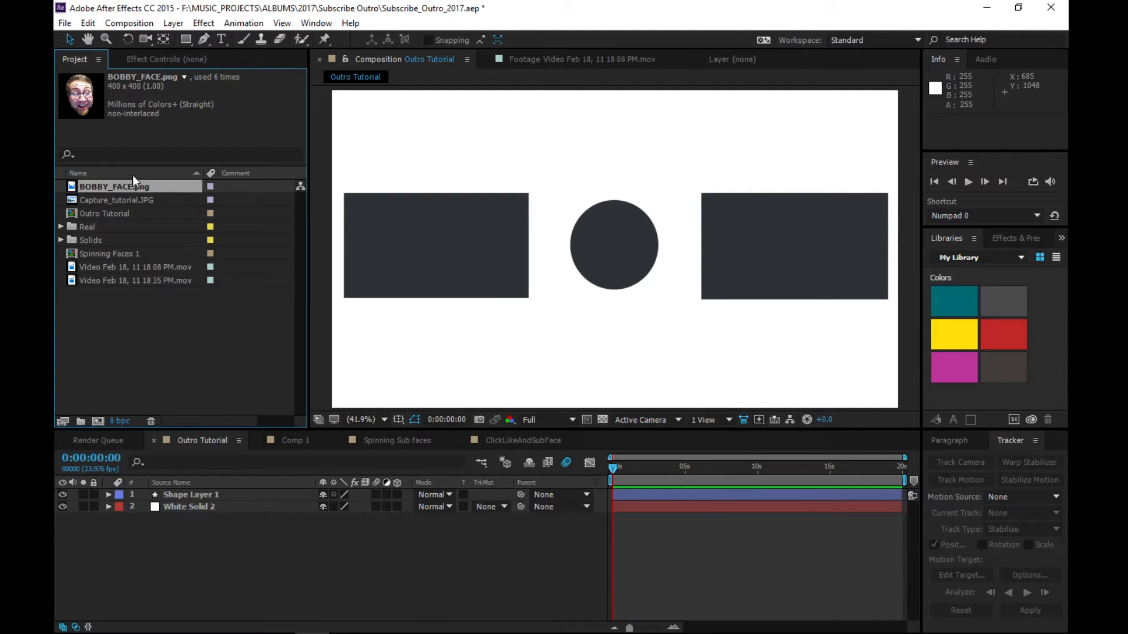
- Open the Video Feb 18, 11 18 08 PM.mov footage and review it by playing and scrubbing through it
{"action": "left_click", "coordinate": [140, 269]}
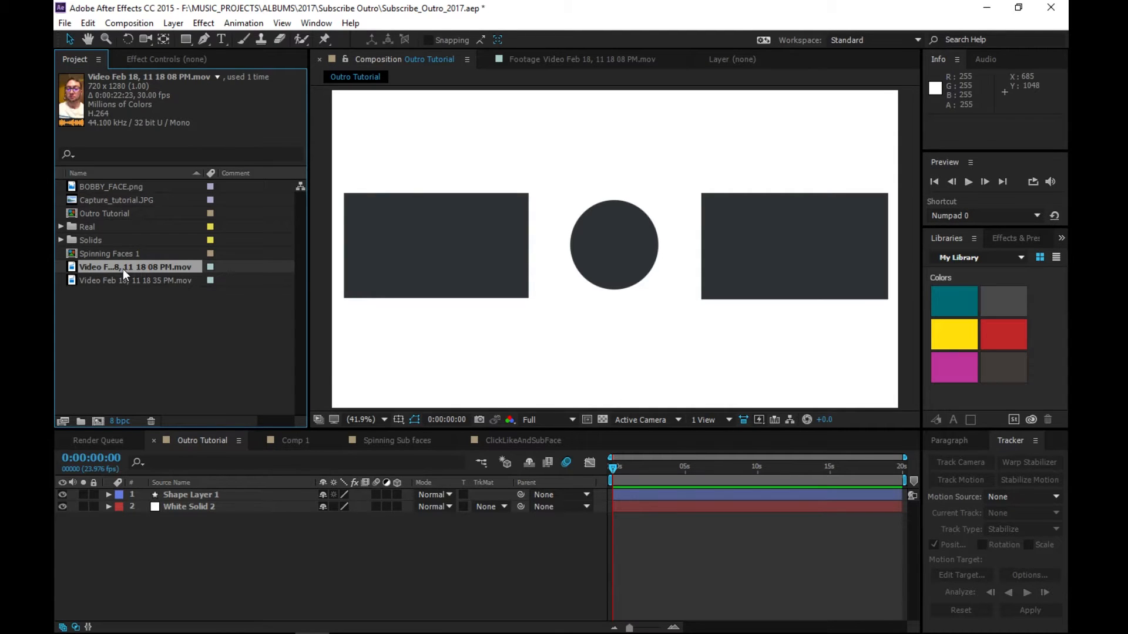
{"action": "double_click", "coordinate": [122, 269]}
{"action": "left_click_drag", "start_coordinate": [338, 388], "coordinate": [470, 392]}
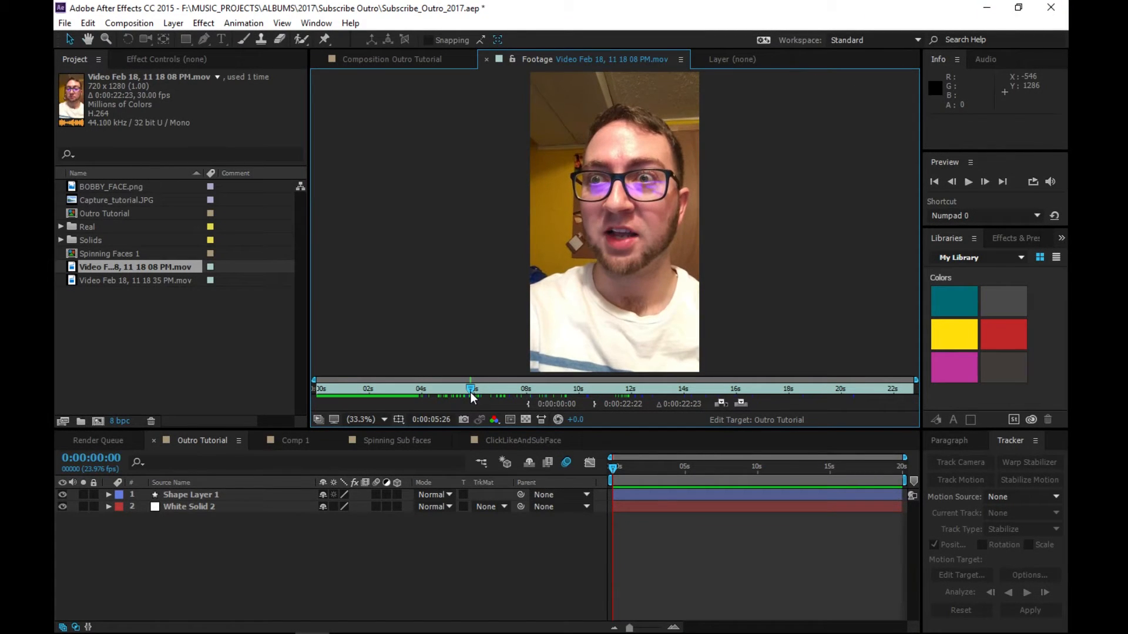
{"action": "key", "text": "space"}
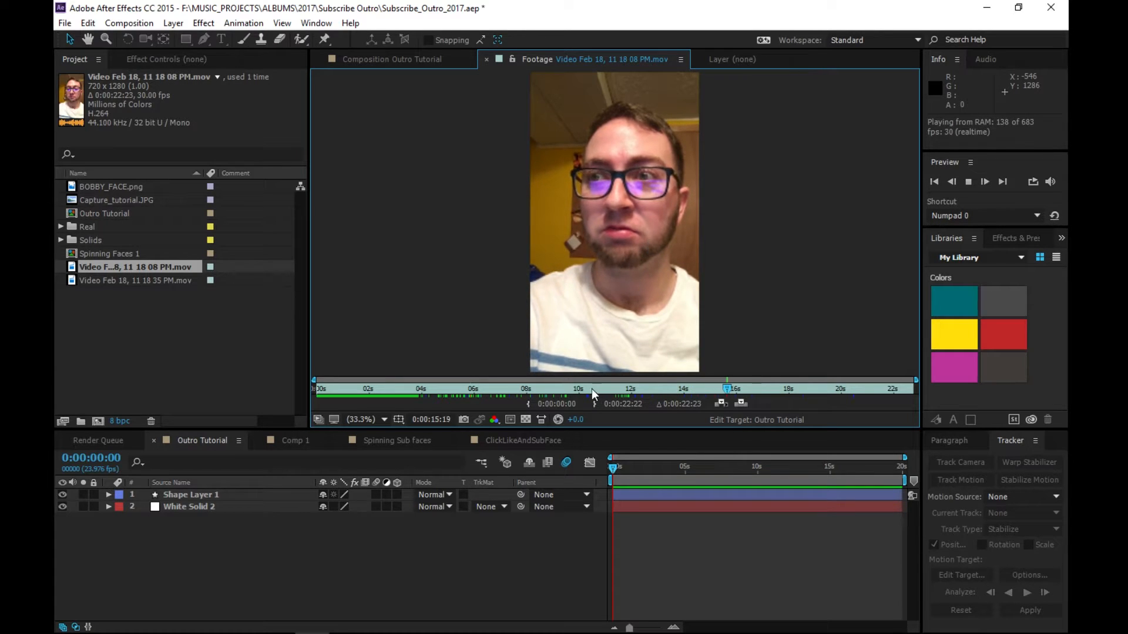
{"action": "left_click_drag", "start_coordinate": [765, 392], "coordinate": [685, 392]}
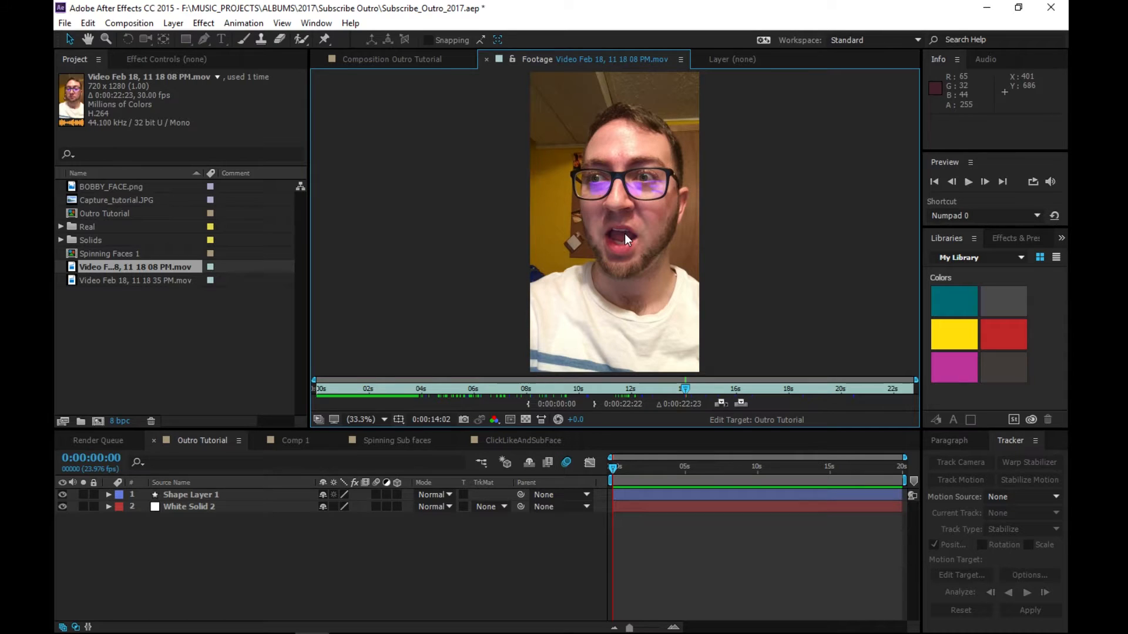
{"action": "left_click_drag", "start_coordinate": [684, 390], "coordinate": [389, 394]}
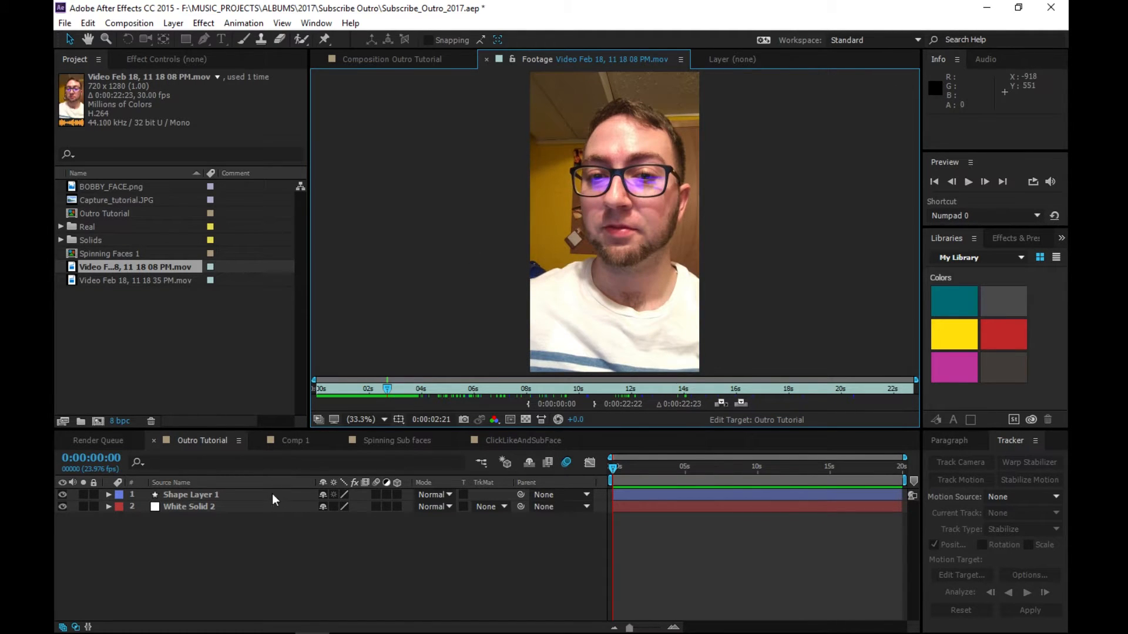
- Add BOBBY_FACE.png to the Outro Tutorial composition above Shape Layer 1, with Video Feb 18, 11 18 08 PM.mov above it
{"action": "left_click", "coordinate": [113, 188]}
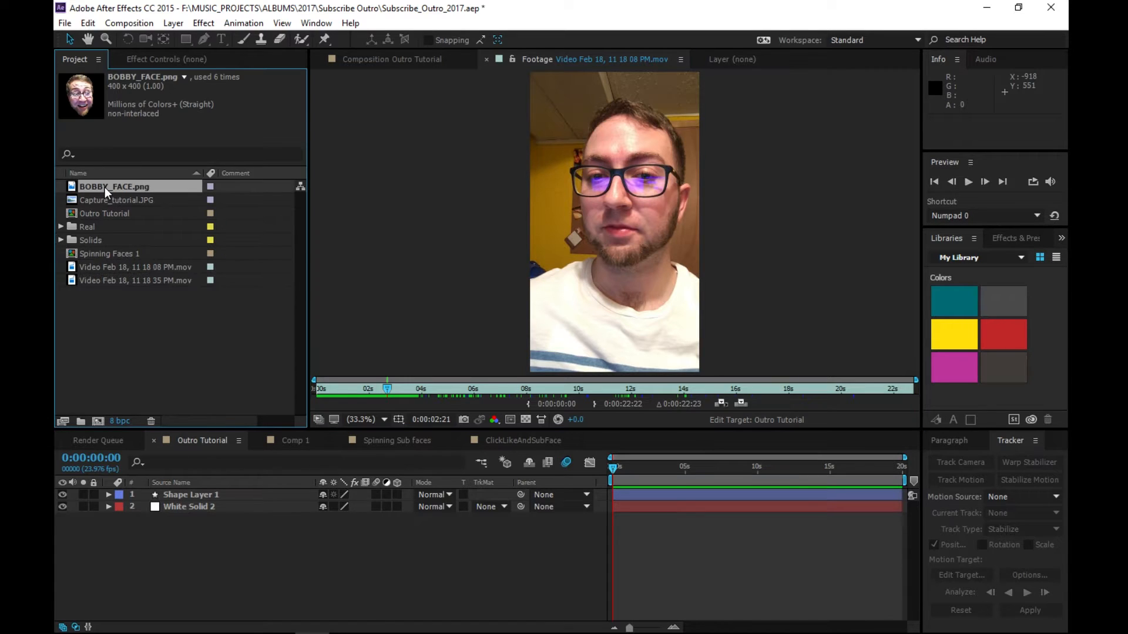
{"action": "left_click_drag", "start_coordinate": [107, 193], "coordinate": [210, 497]}
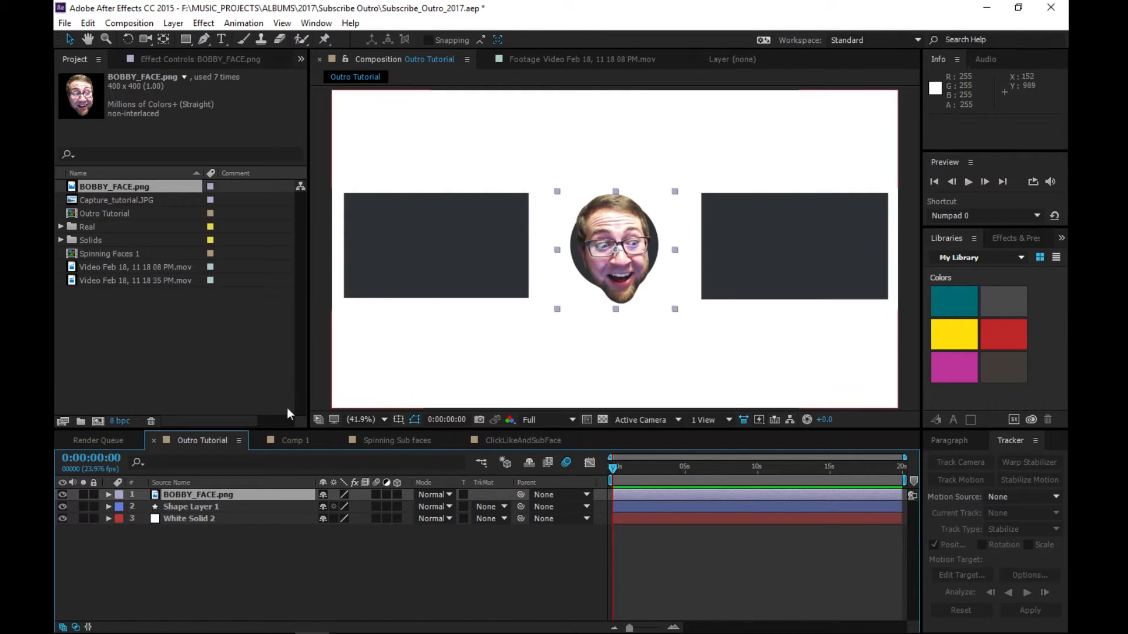
{"action": "left_click", "coordinate": [120, 266]}
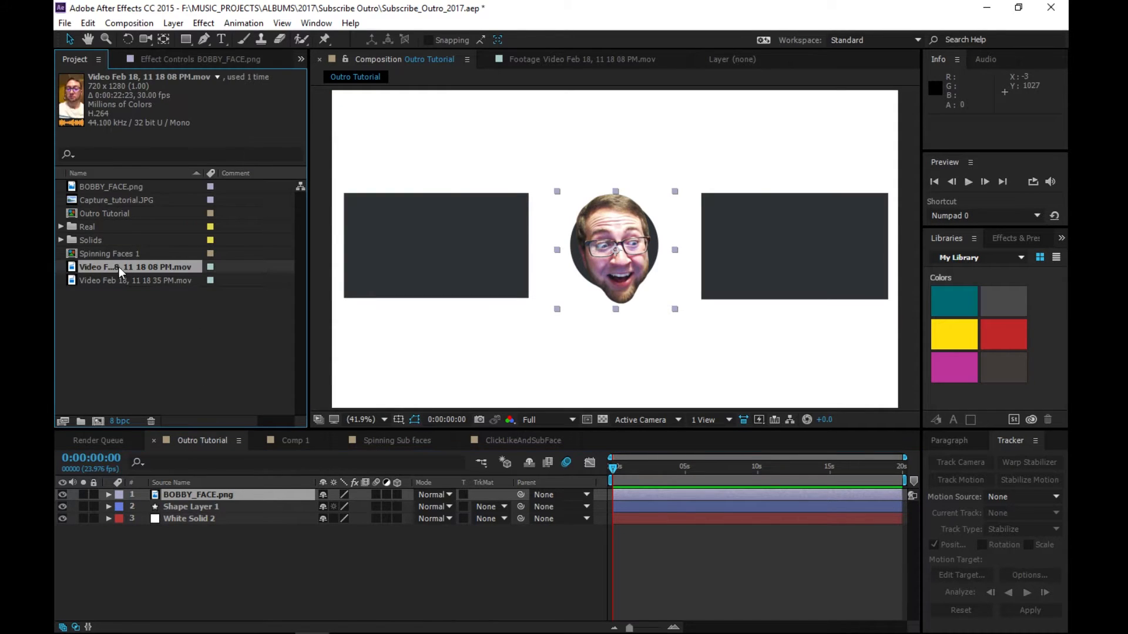
{"action": "left_click_drag", "start_coordinate": [111, 267], "coordinate": [184, 491]}
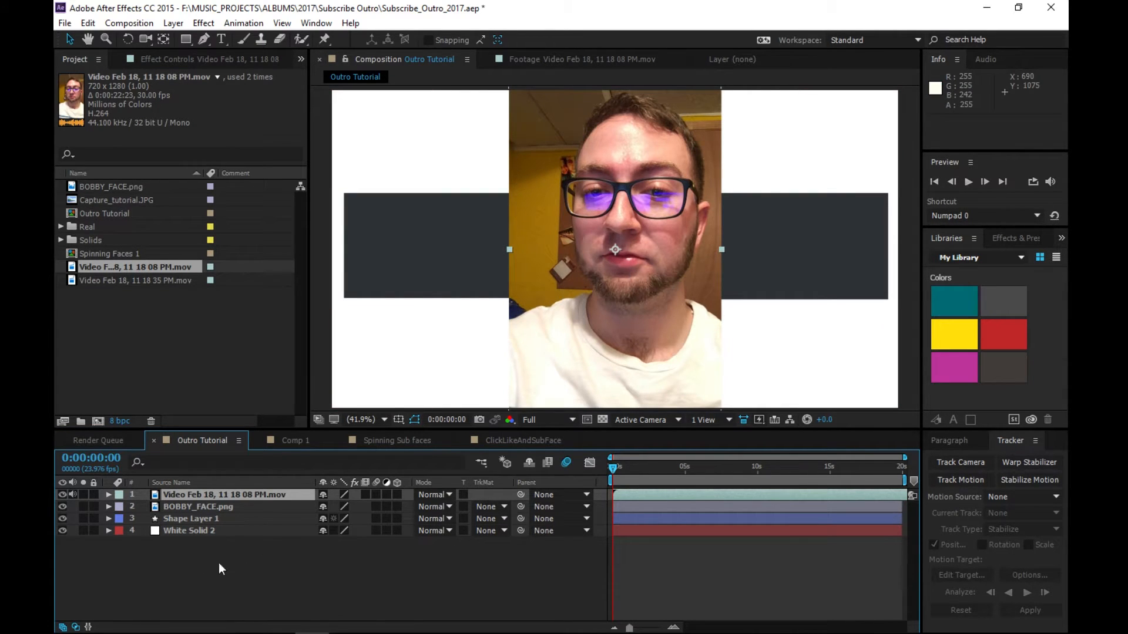
- Slide the video layer about 5 seconds earlier in the timeline and preview the composition from the start
{"action": "left_click_drag", "start_coordinate": [641, 494], "coordinate": [562, 502]}
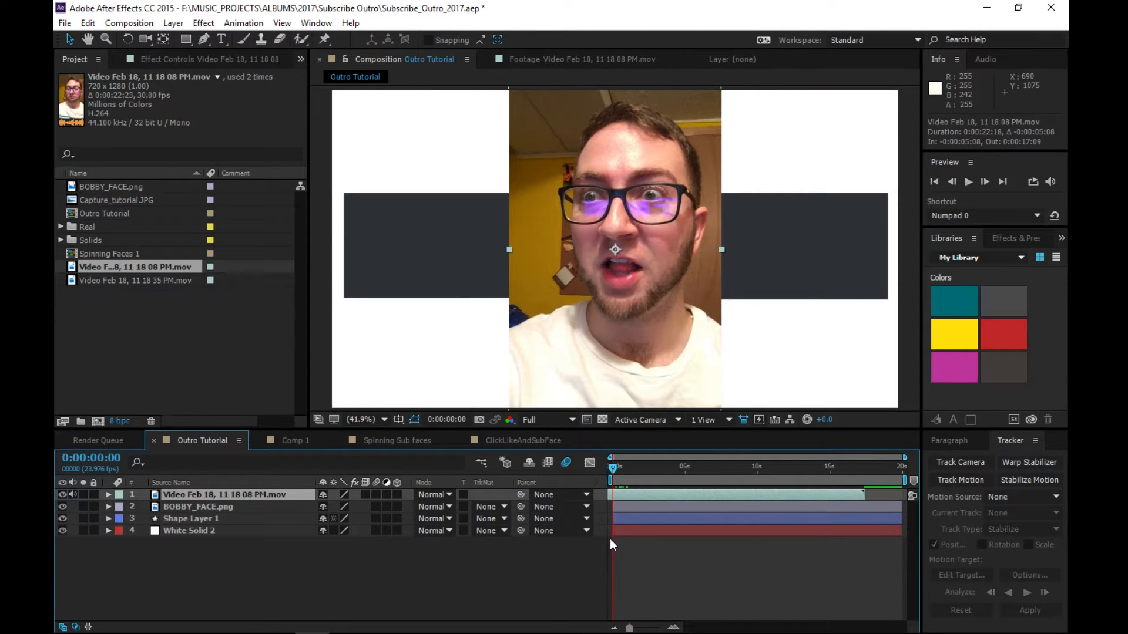
{"action": "left_click_drag", "start_coordinate": [613, 467], "coordinate": [613, 467]}
{"action": "key", "text": "space"}
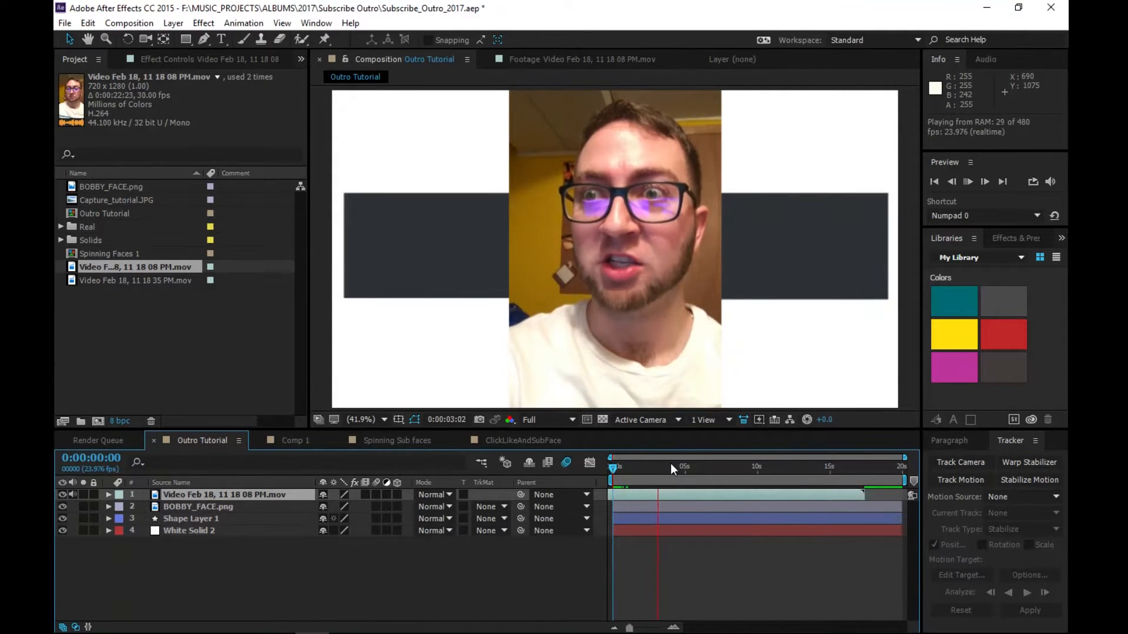
{"action": "key", "text": "space"}
{"action": "left_click", "coordinate": [606, 472]}
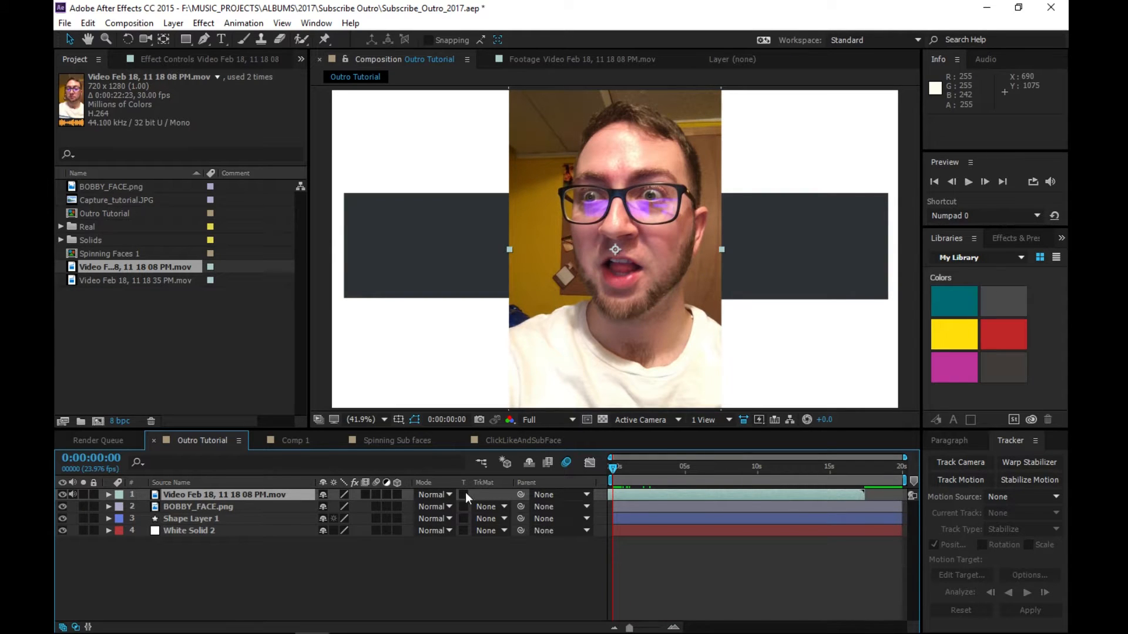
- Slide the video layer back later and align its in point with 0:00:00:00
{"action": "left_click_drag", "start_coordinate": [613, 495], "coordinate": [701, 492]}
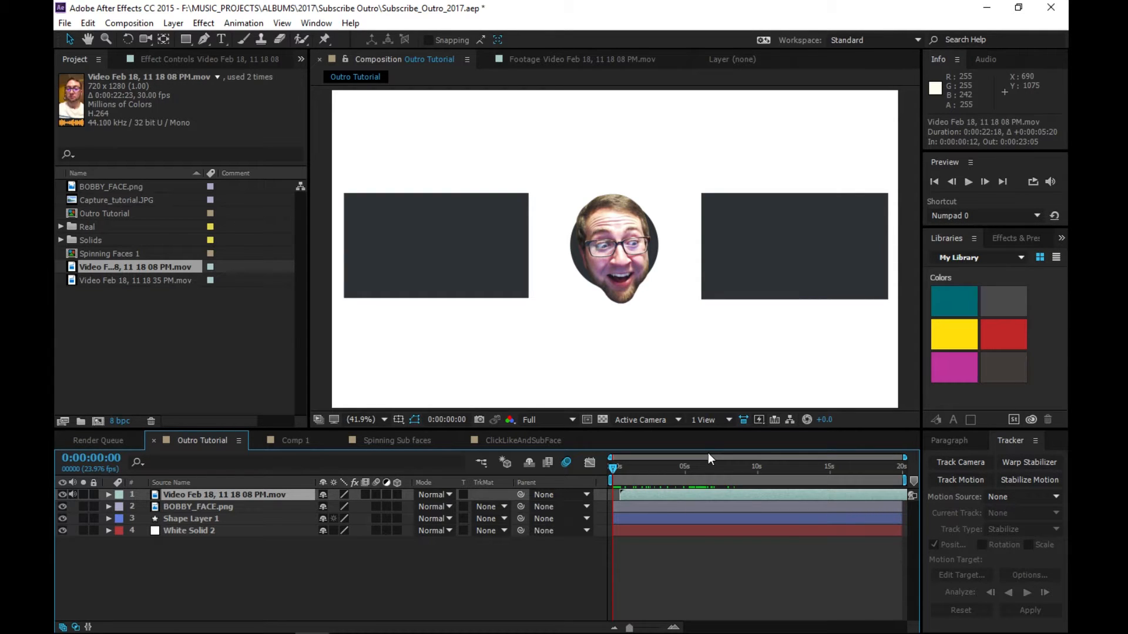
{"action": "left_click_drag", "start_coordinate": [615, 471], "coordinate": [611, 464]}
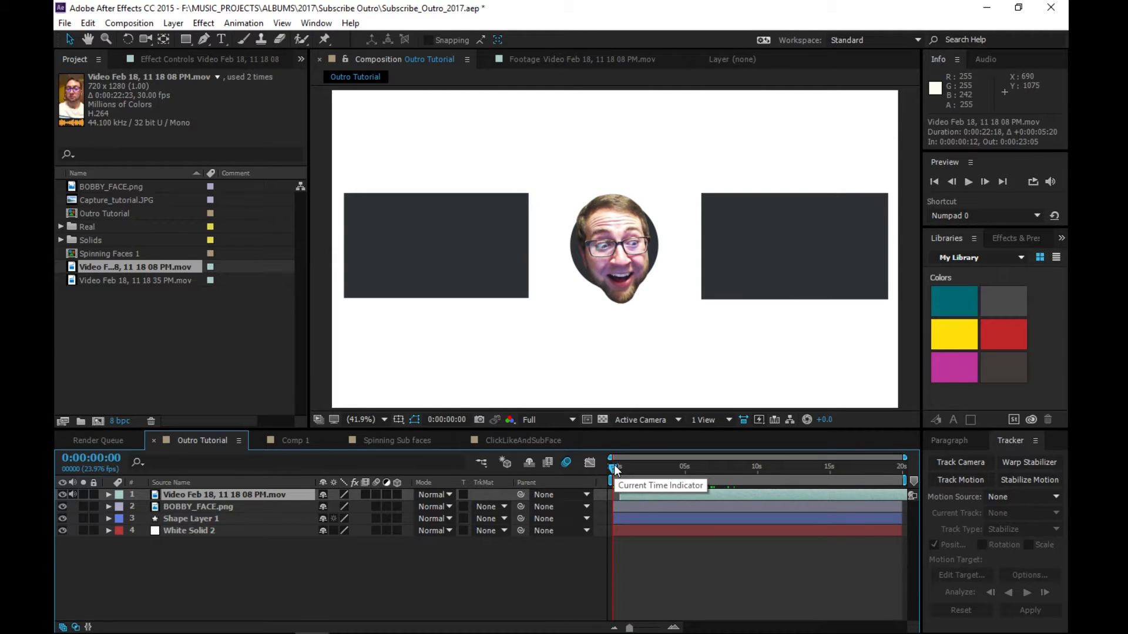
{"action": "key", "text": "bracketleft"}
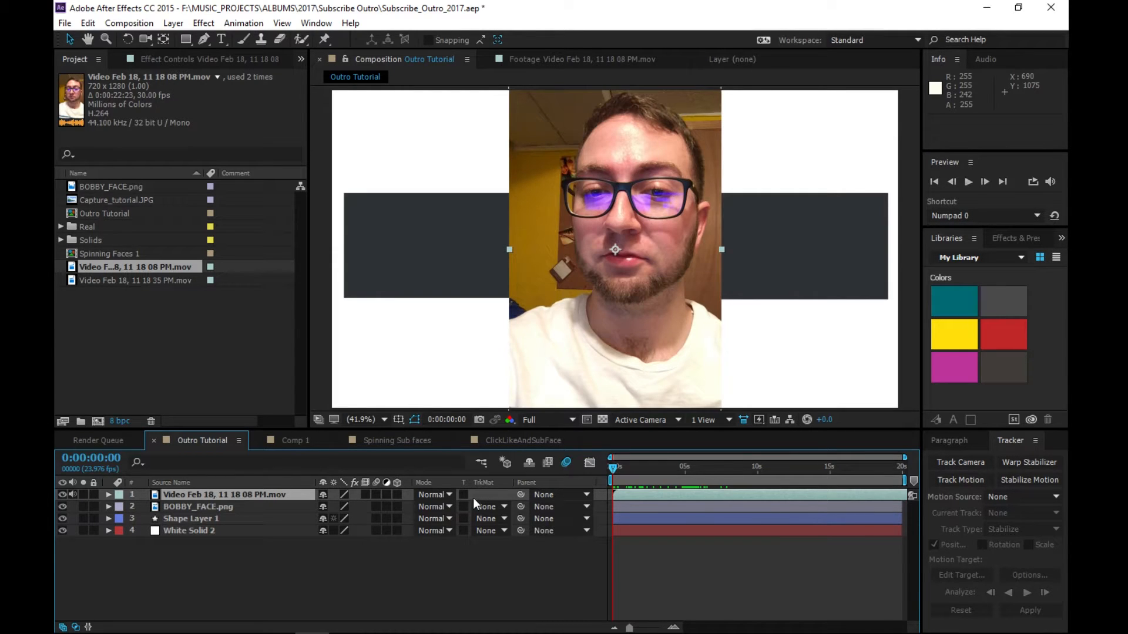
{"action": "mouse_move", "coordinate": [625, 498]}
{"action": "left_mouse_down"}
{"action": "mouse_move", "coordinate": [661, 497]}
{"action": "mouse_move", "coordinate": [615, 494]}
{"action": "left_mouse_up"}
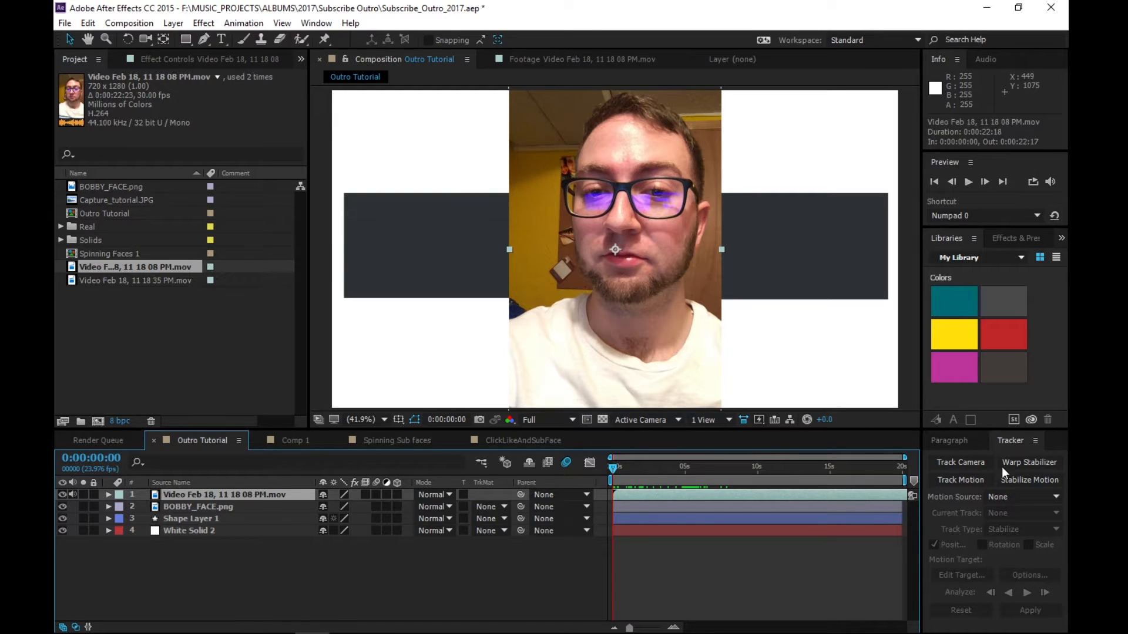
- Make sure the Tracker controls are available and start Stabilize Motion on the video layer
{"action": "left_click", "coordinate": [316, 23]}
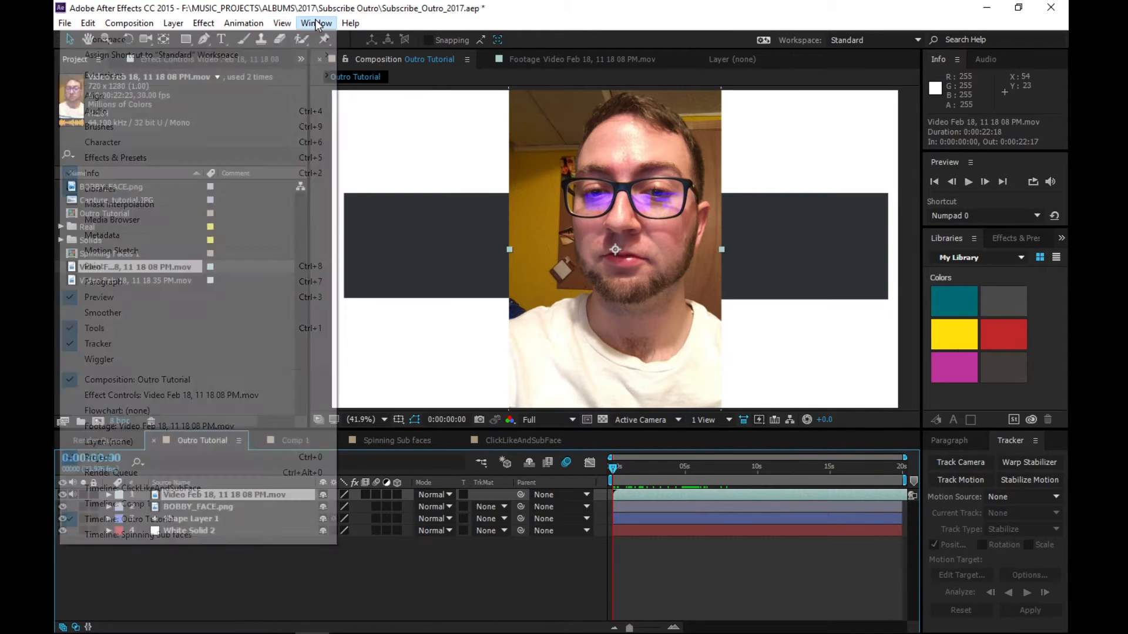
{"action": "left_click", "coordinate": [140, 344]}
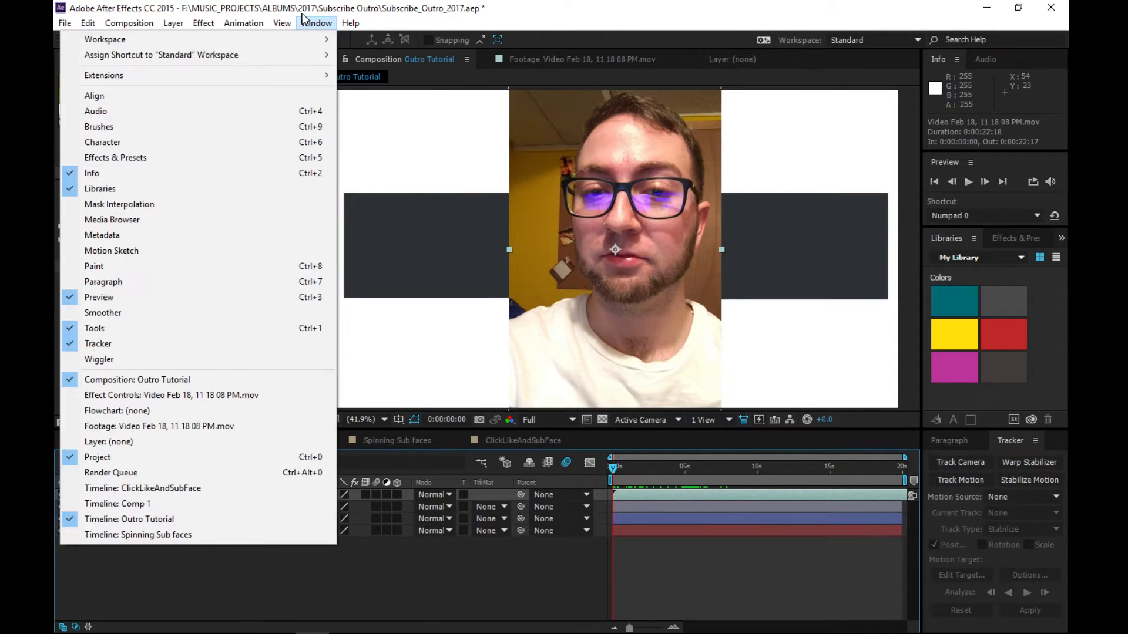
{"action": "left_click", "coordinate": [1031, 479]}
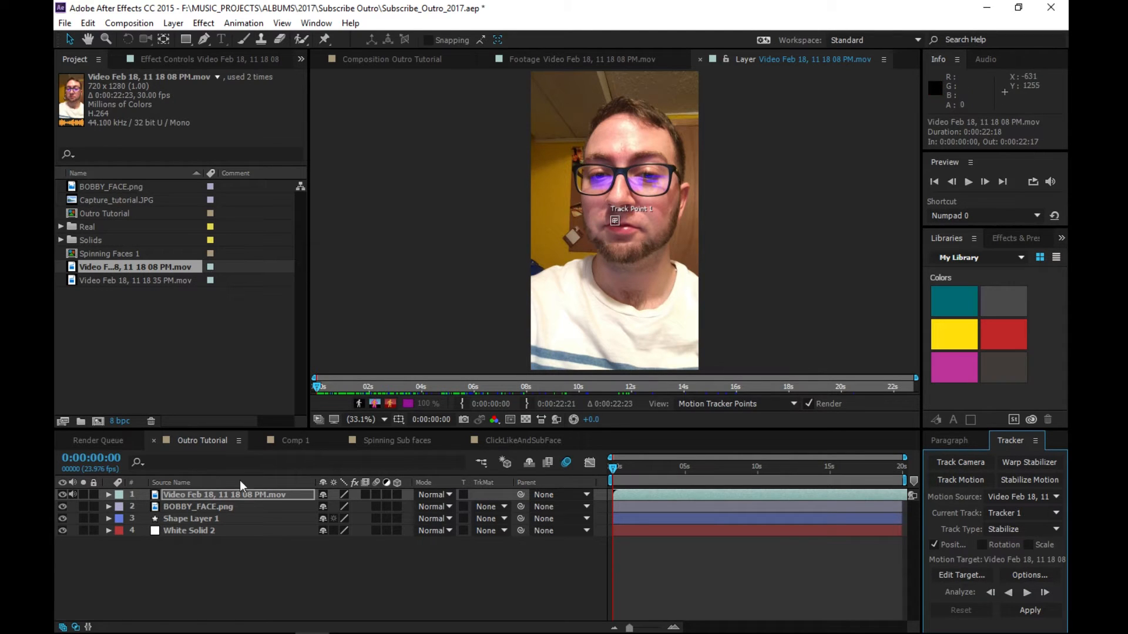
- Check the tracker's motion source, current track, track type and position option
{"action": "left_click", "coordinate": [1035, 497]}
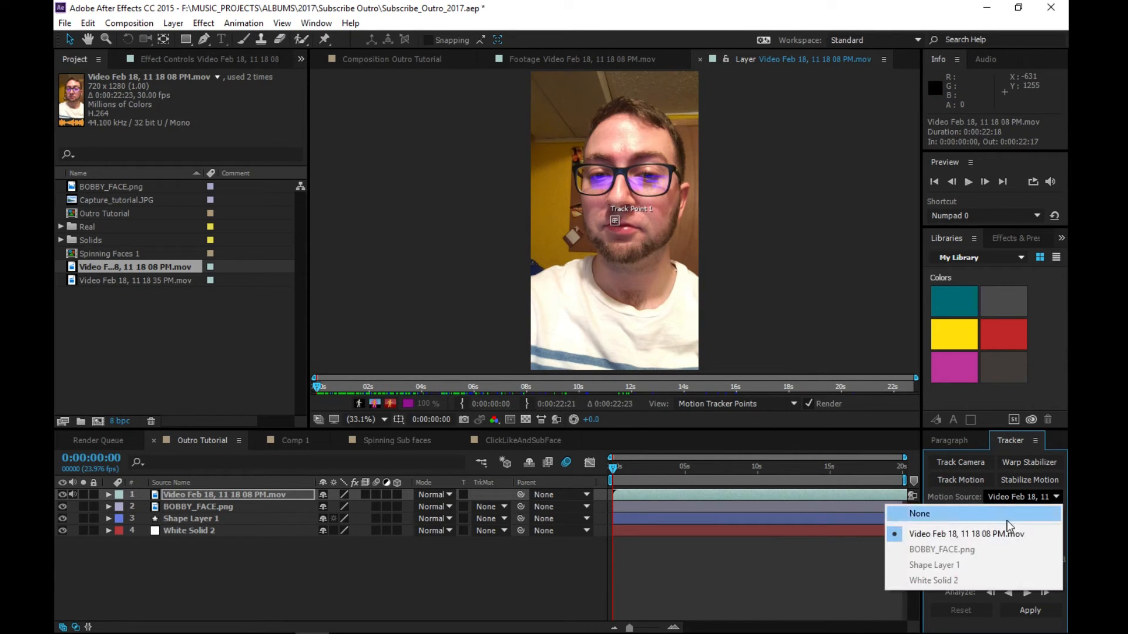
{"action": "left_click", "coordinate": [1034, 498]}
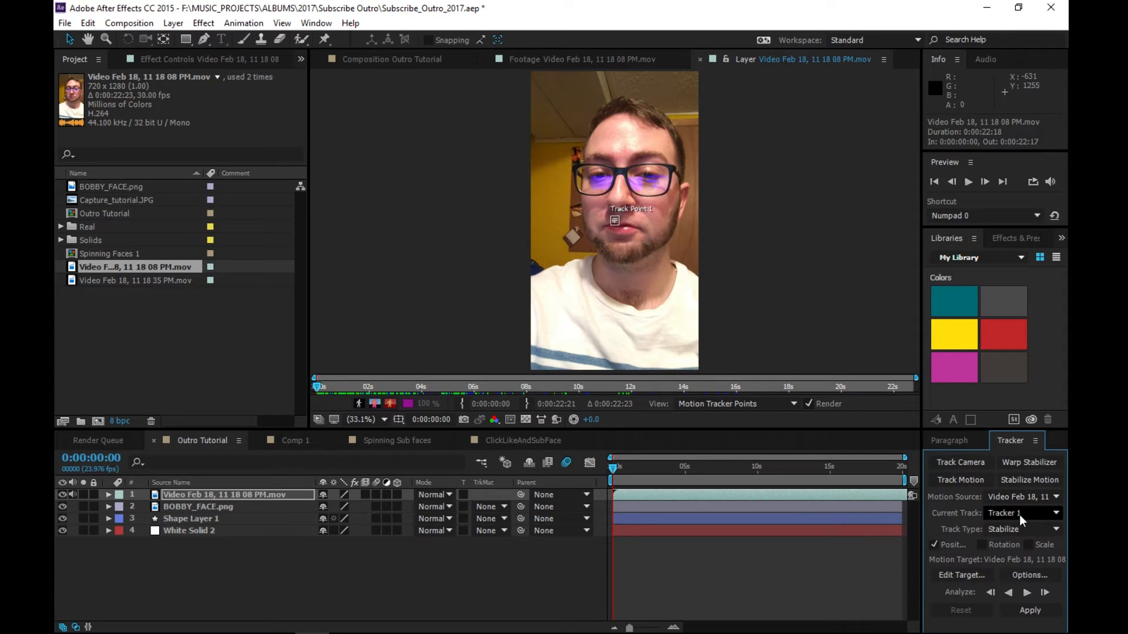
{"action": "left_click", "coordinate": [1019, 515]}
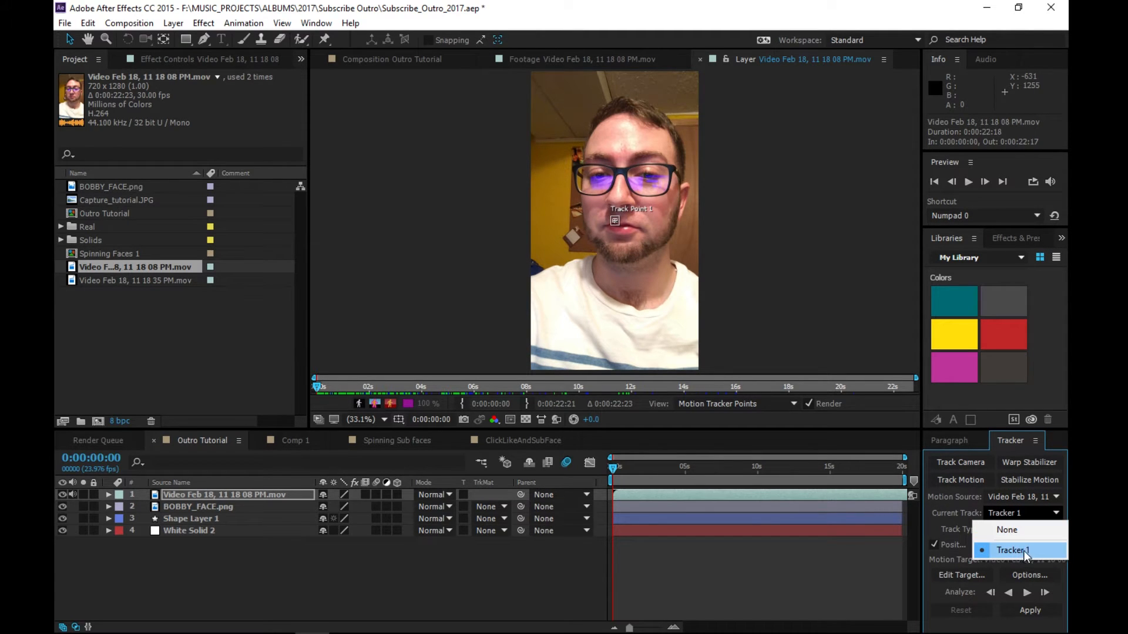
{"action": "left_click", "coordinate": [1034, 550]}
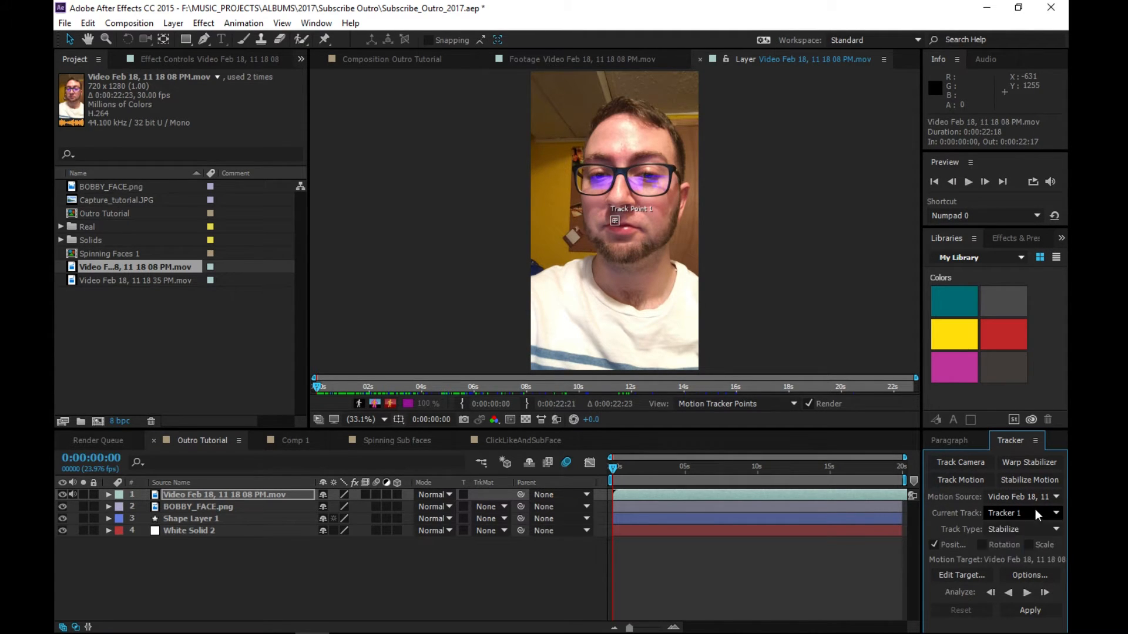
{"action": "left_click", "coordinate": [1024, 531]}
{"action": "left_click", "coordinate": [992, 545]}
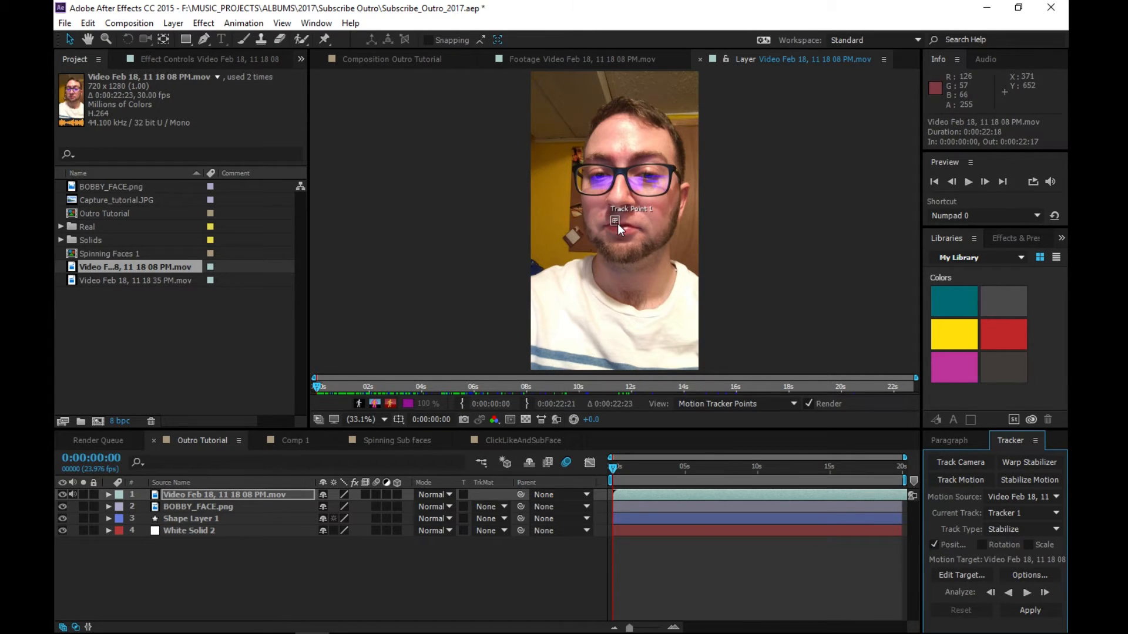
- Enlarge the search and feature regions of Track Point 1 around the upper lip in the video layer
{"action": "left_click", "coordinate": [709, 183]}
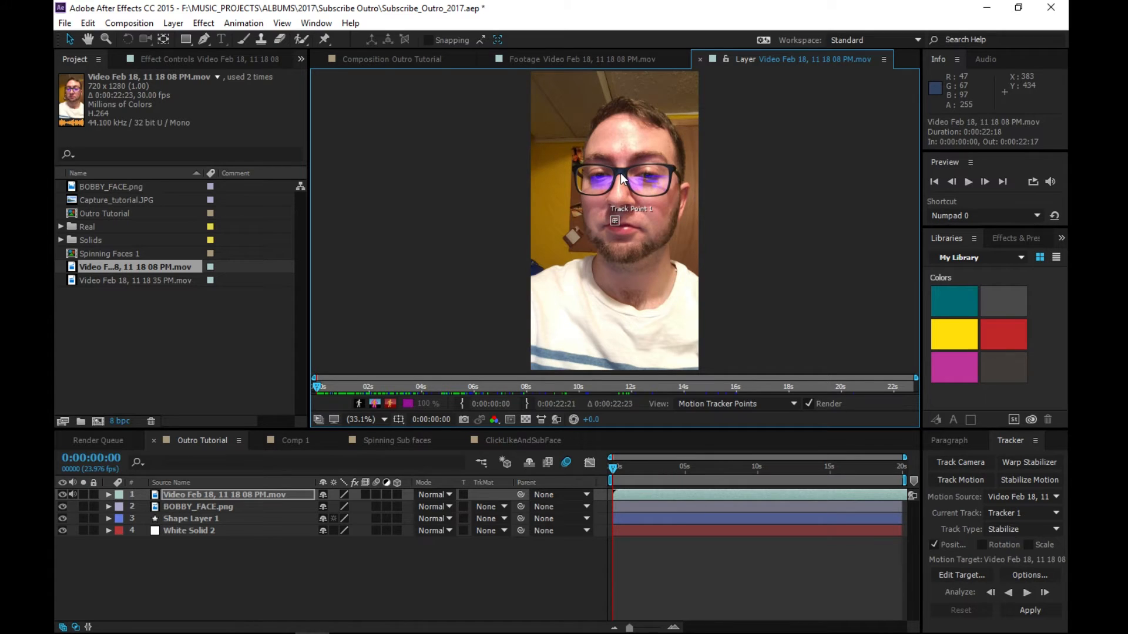
{"action": "key", "text": "slash"}
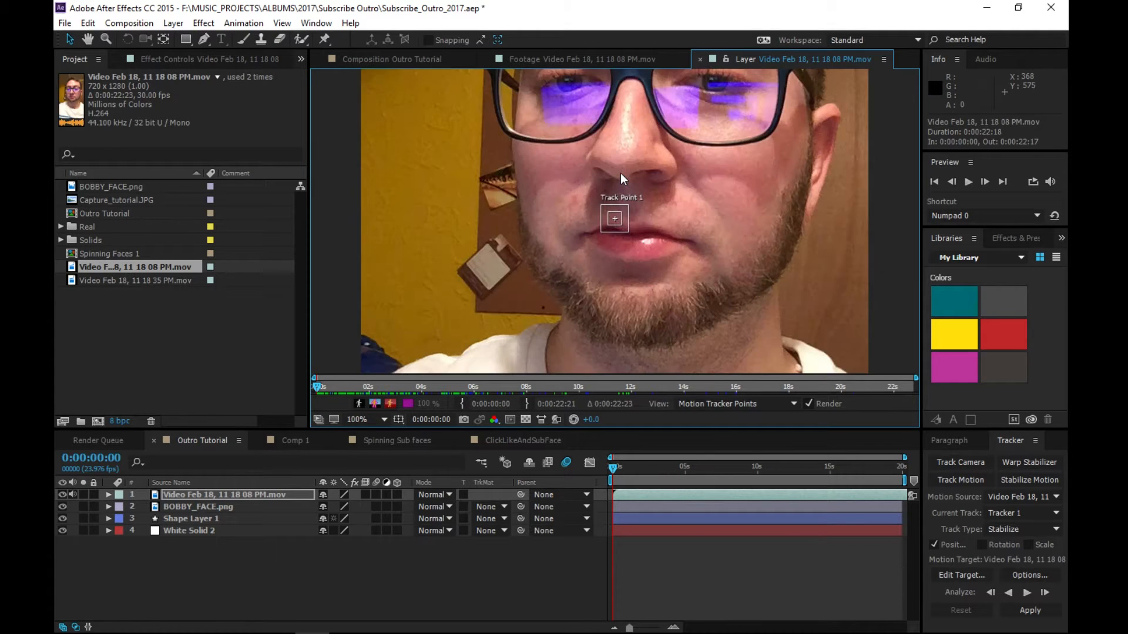
{"action": "key", "text": "comma"}
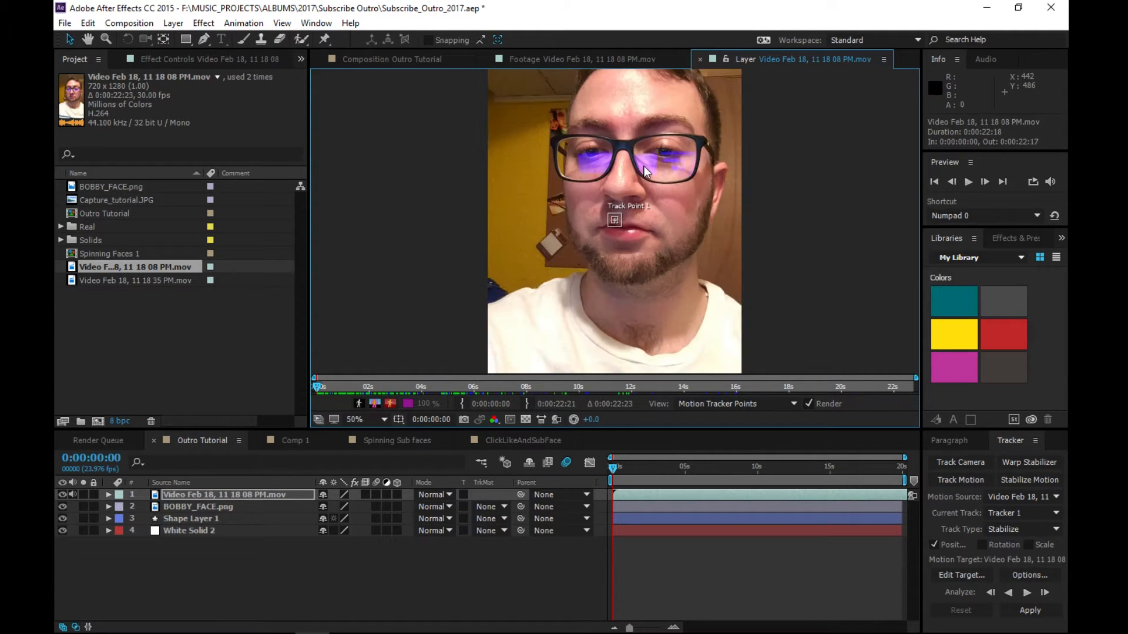
{"action": "key", "text": "slash"}
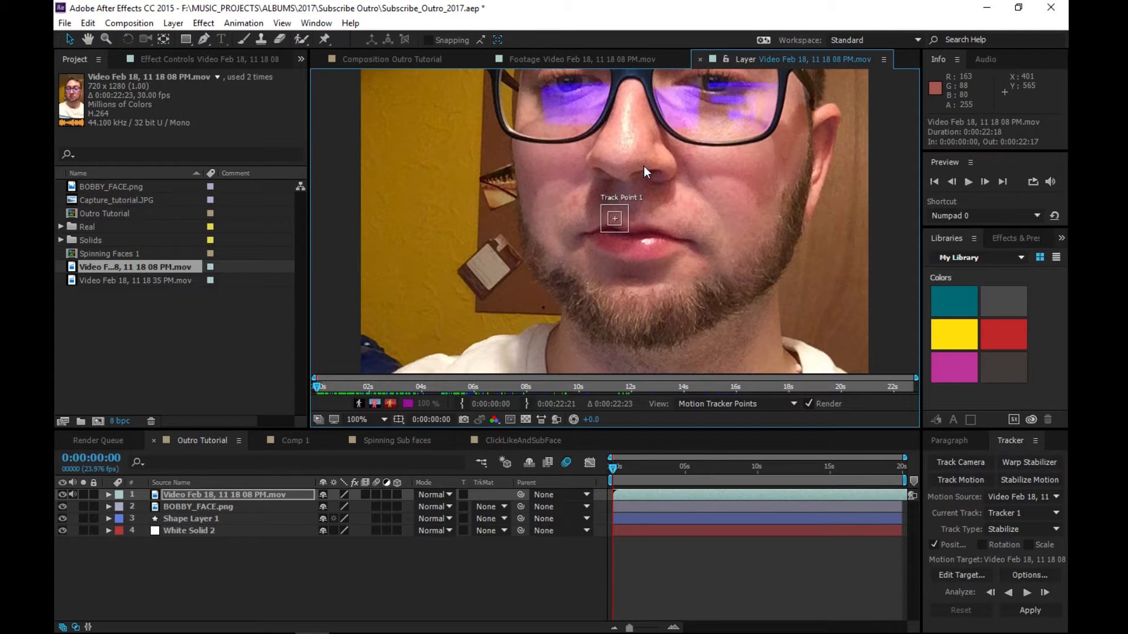
{"action": "key", "text": "h"}
{"action": "left_click_drag", "start_coordinate": [663, 155], "coordinate": [625, 248]}
{"action": "key", "text": "v"}
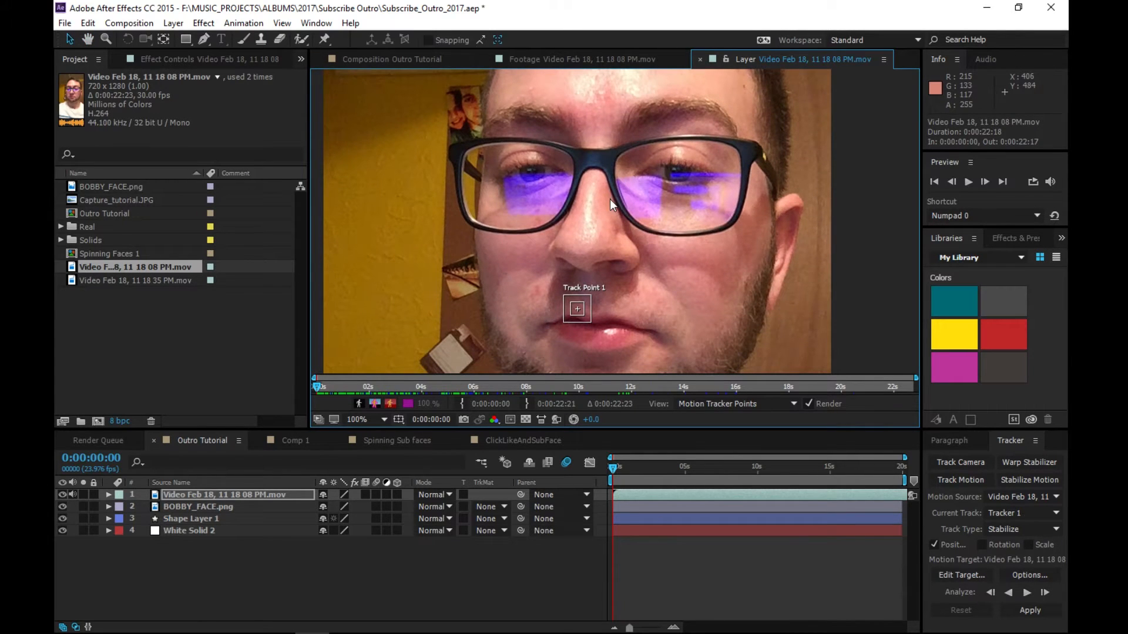
{"action": "left_click", "coordinate": [588, 296]}
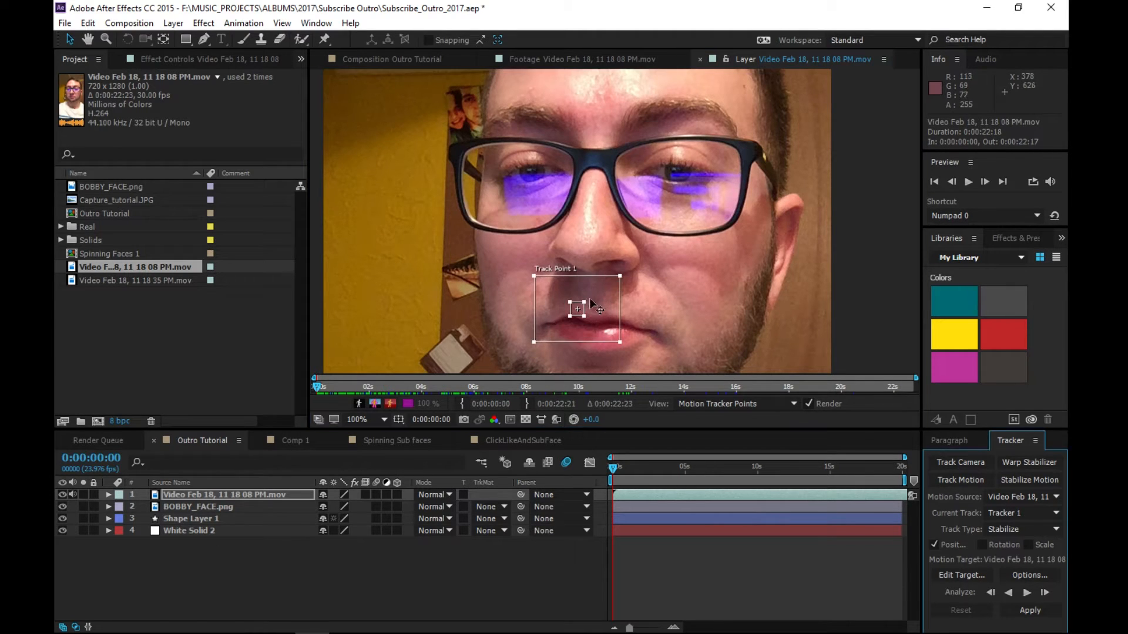
{"action": "mouse_move", "coordinate": [597, 294]}
{"action": "left_mouse_down"}
{"action": "mouse_move", "coordinate": [619, 274]}
{"action": "mouse_move", "coordinate": [604, 292]}
{"action": "left_mouse_up"}
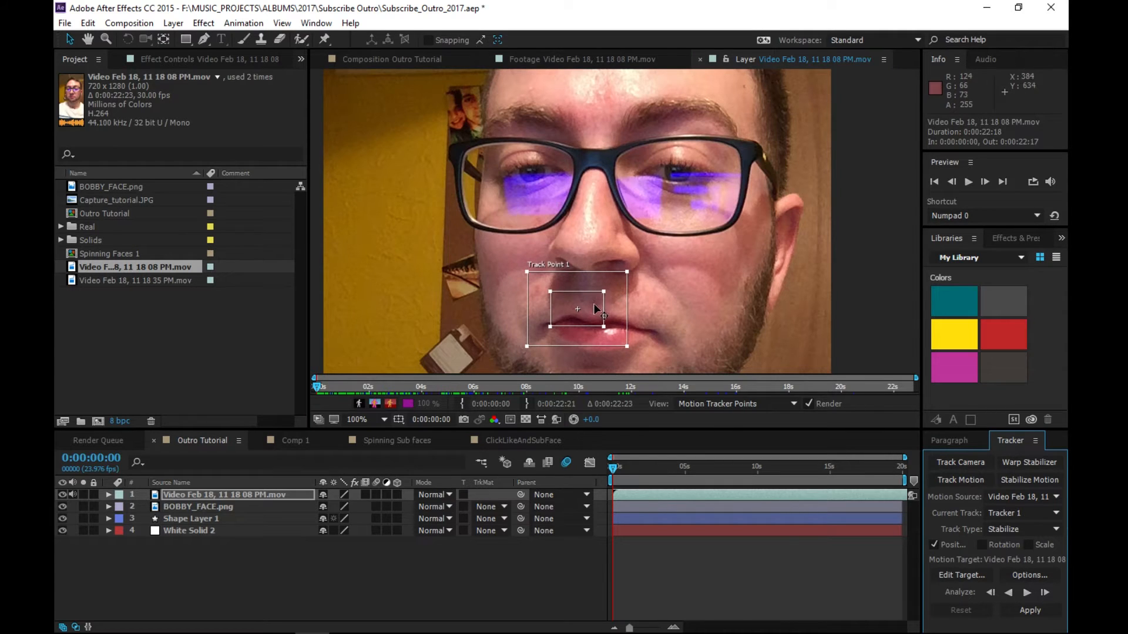
- Move Track Point 1 onto the bridge of the glasses and tighten its search region slightly around the feature region
{"action": "left_click_drag", "start_coordinate": [589, 302], "coordinate": [614, 148]}
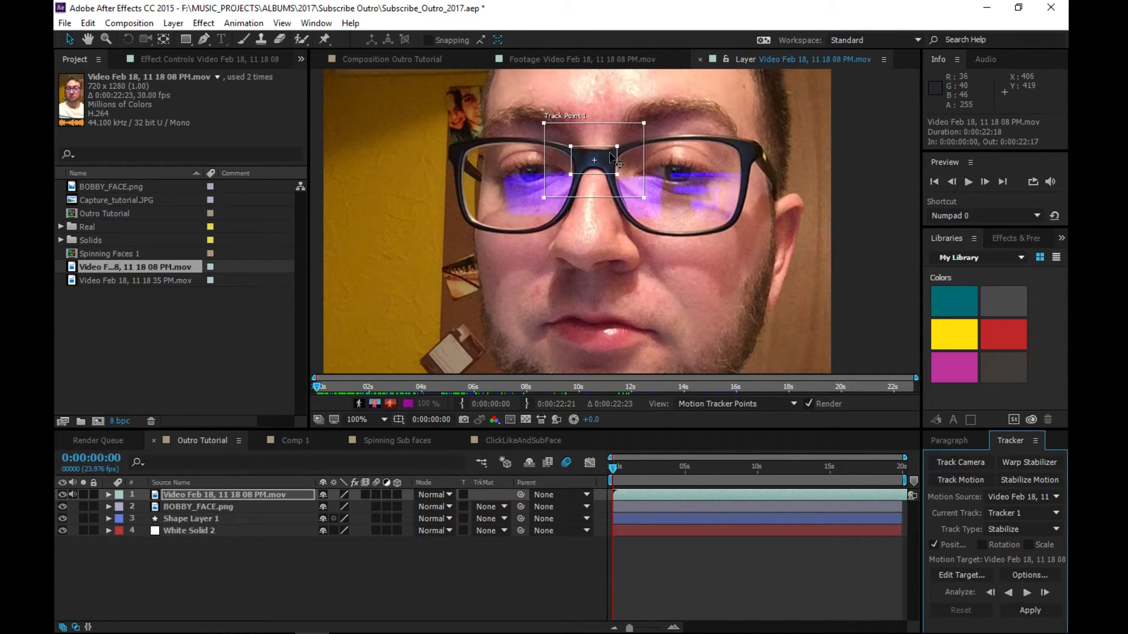
{"action": "mouse_move", "coordinate": [644, 123]}
{"action": "left_mouse_down"}
{"action": "mouse_move", "coordinate": [659, 115]}
{"action": "mouse_move", "coordinate": [638, 125]}
{"action": "left_mouse_up"}
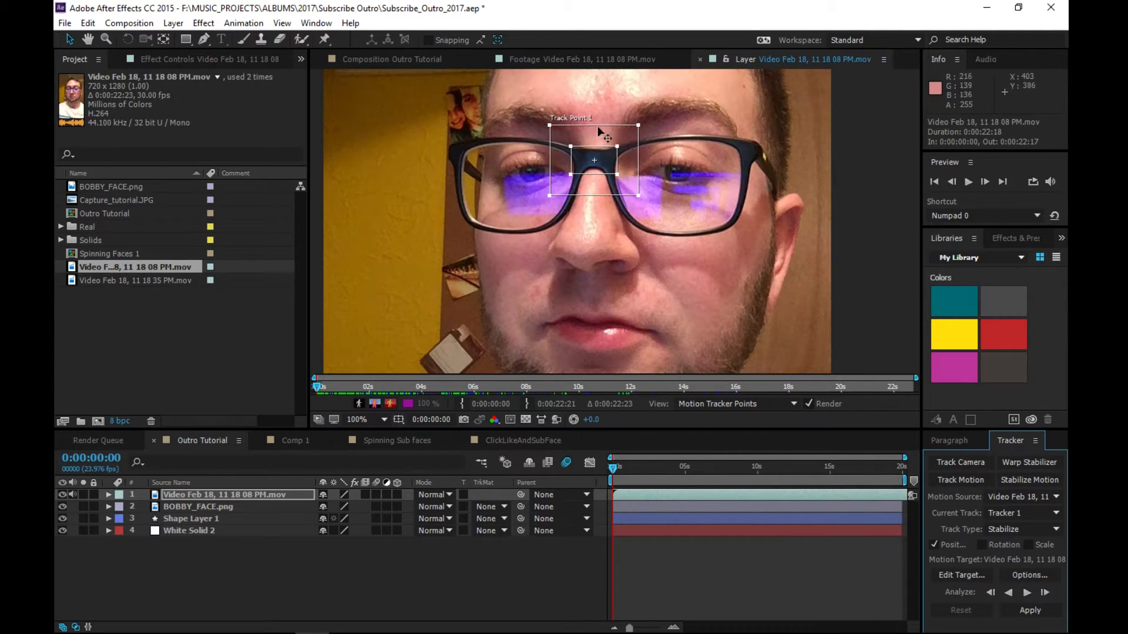
{"action": "mouse_move", "coordinate": [636, 125]}
{"action": "left_mouse_down"}
{"action": "mouse_move", "coordinate": [630, 132]}
{"action": "mouse_move", "coordinate": [684, 116]}
{"action": "mouse_move", "coordinate": [638, 126]}
{"action": "left_mouse_up"}
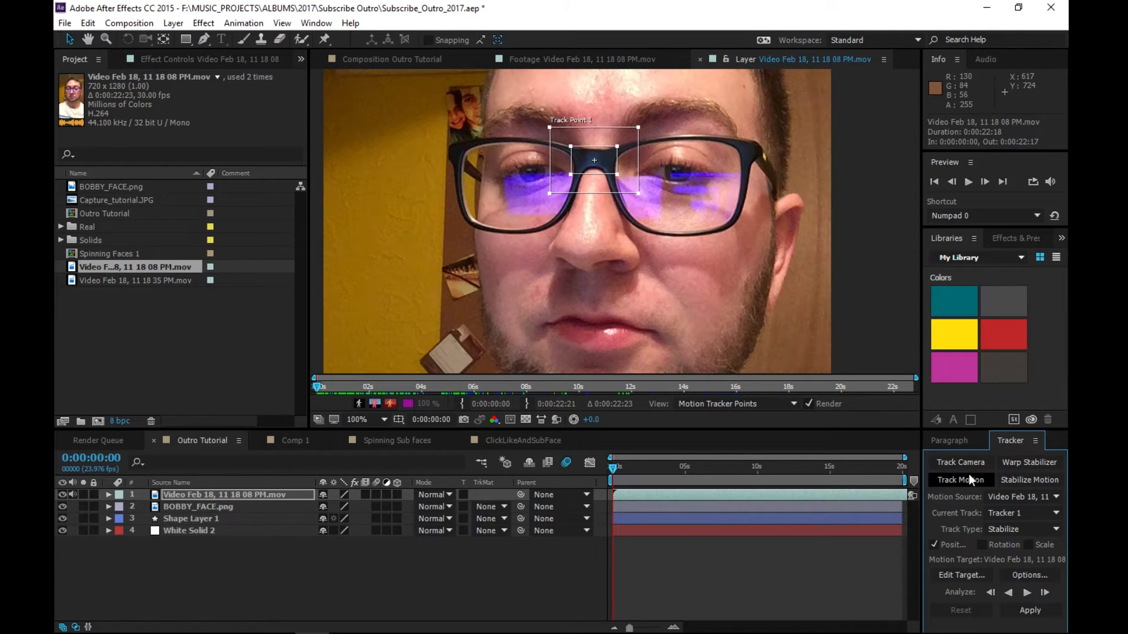
- Turn on Track Fields in the motion tracker options and analyze the video forward, stopping at about 0:00:05:21
{"action": "left_click", "coordinate": [1017, 575]}
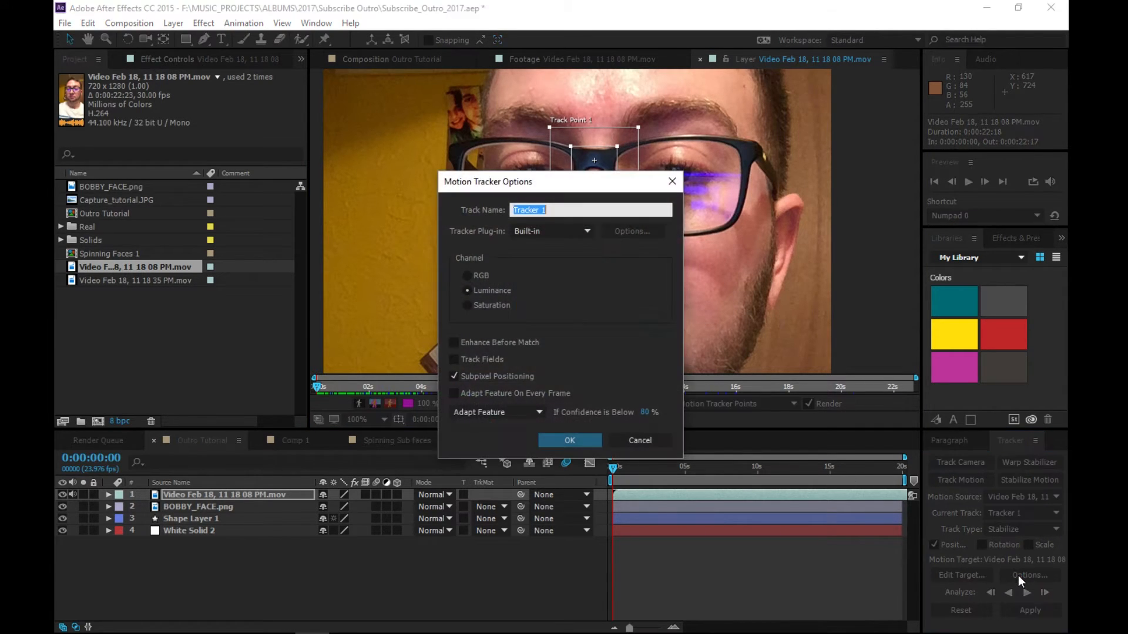
{"action": "left_click", "coordinate": [471, 361]}
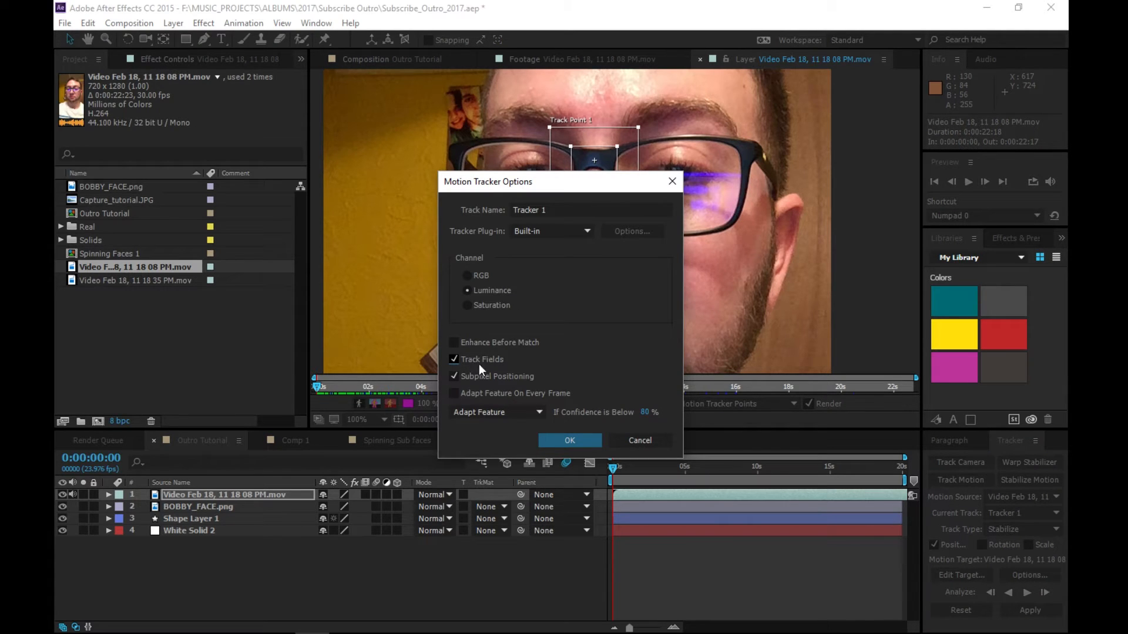
{"action": "left_click", "coordinate": [563, 439]}
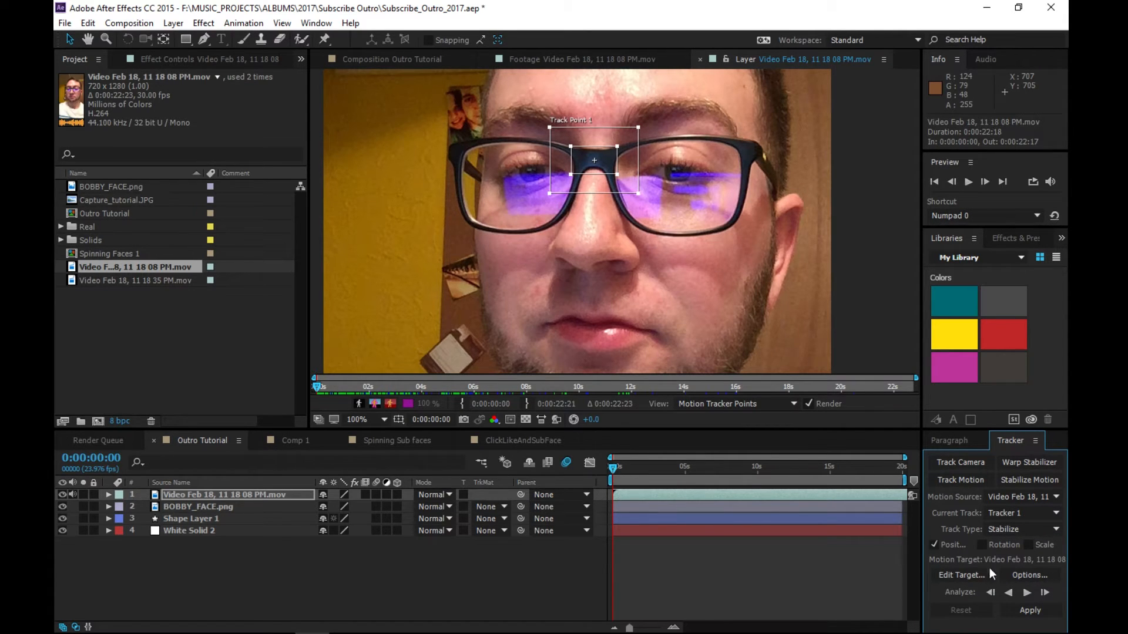
{"action": "left_click", "coordinate": [1026, 593]}
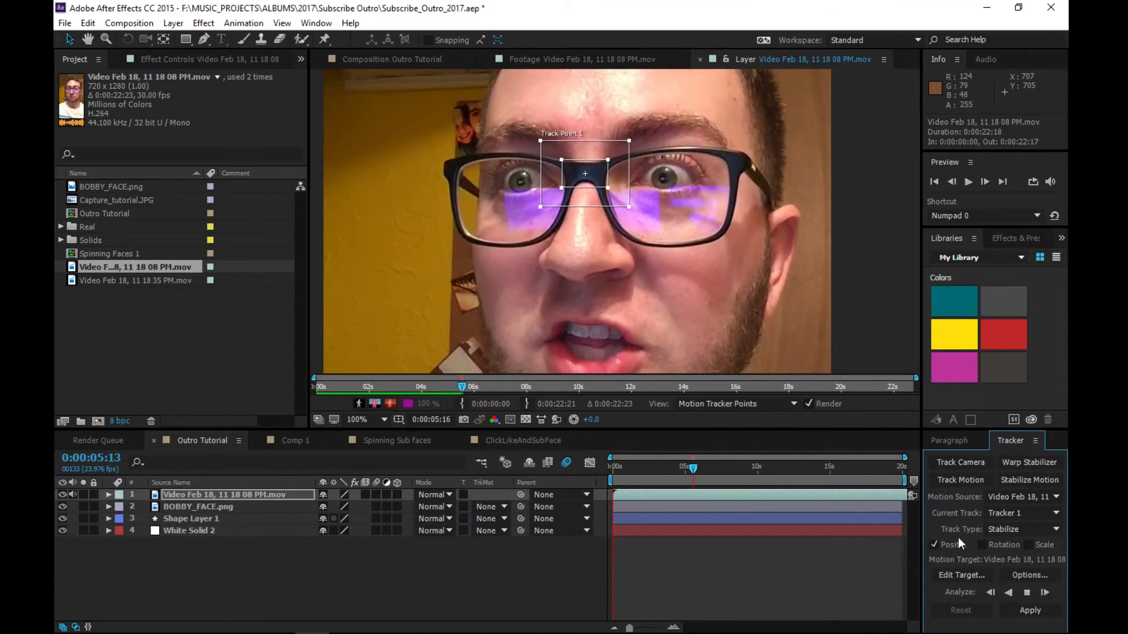
{"action": "left_click", "coordinate": [1027, 594]}
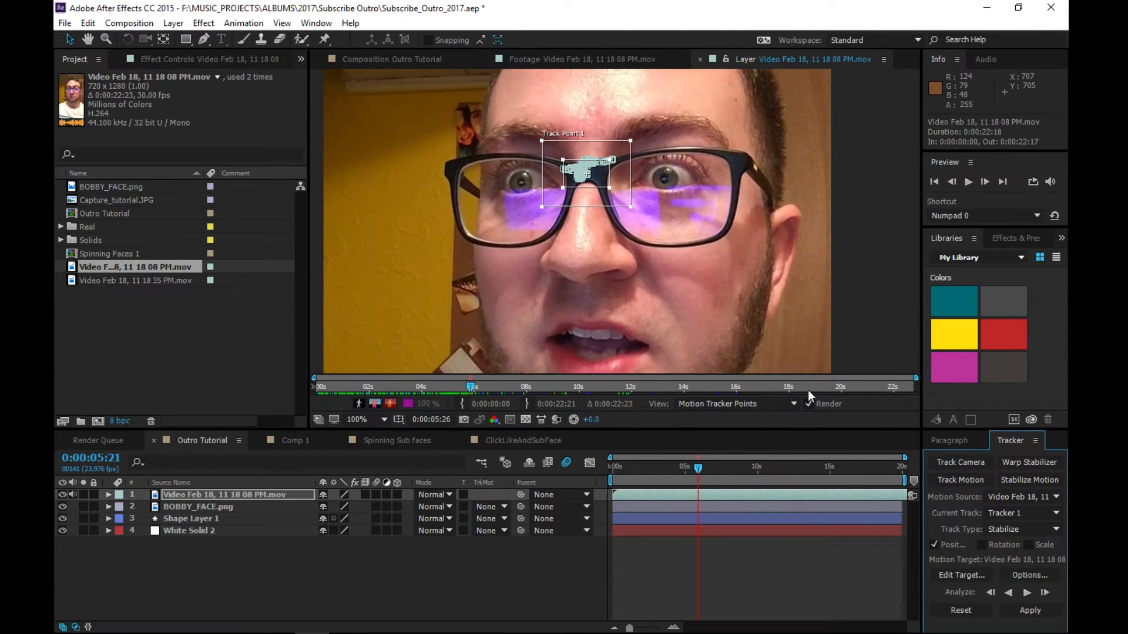
- Open the video layer of the ClickLikeAndSubFace composition and choose Tracker 2 as its current track
{"action": "left_click", "coordinate": [283, 442]}
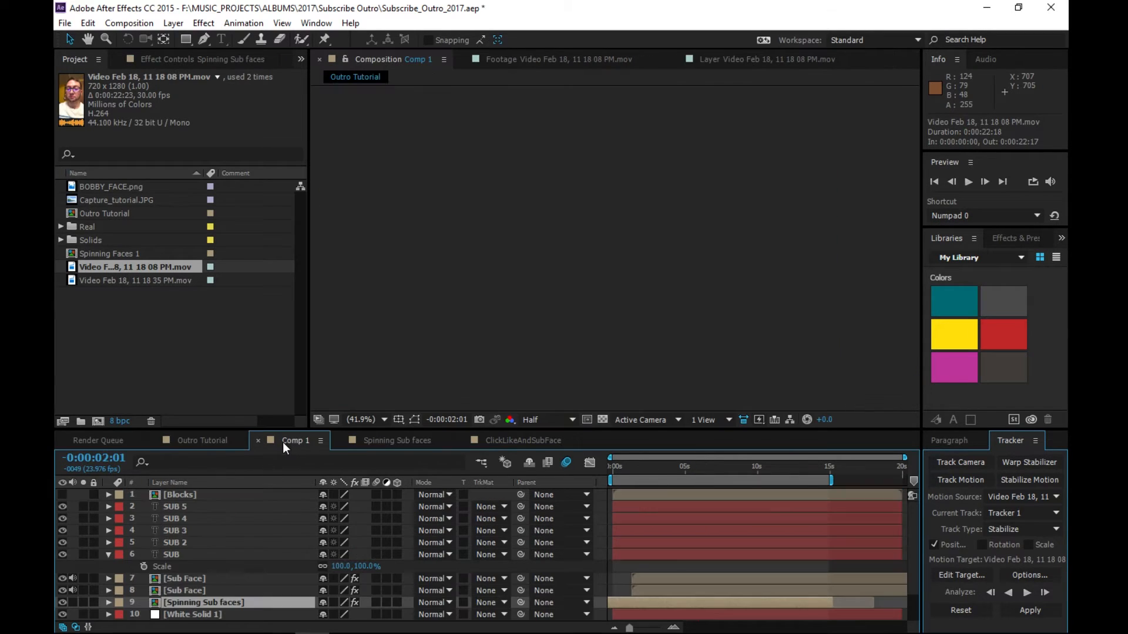
{"action": "double_click", "coordinate": [197, 579]}
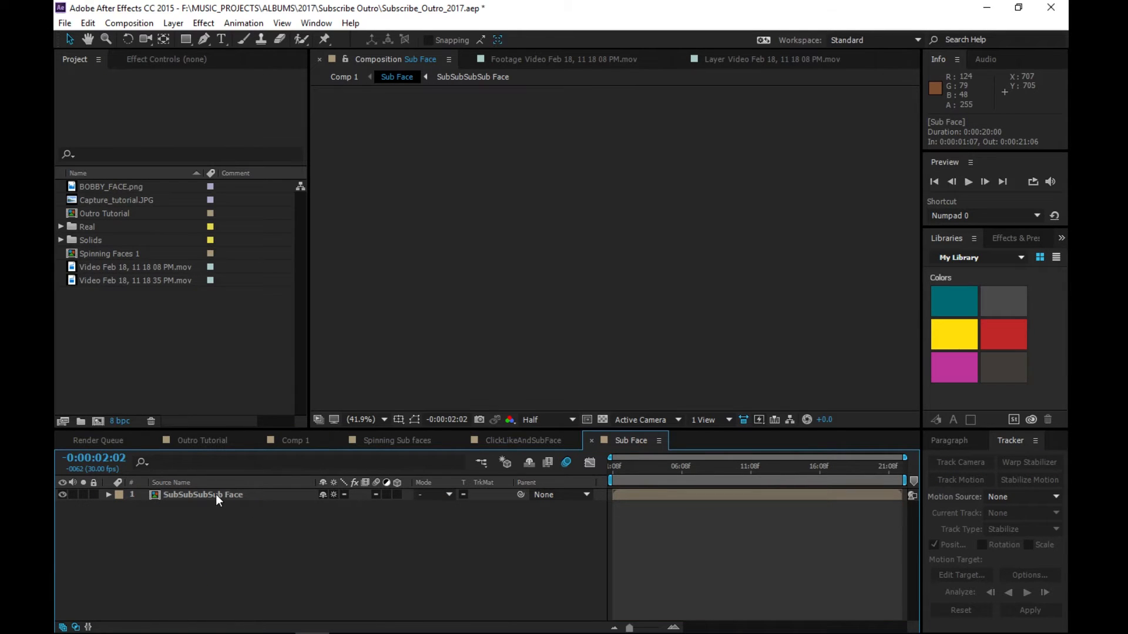
{"action": "left_click", "coordinate": [505, 443]}
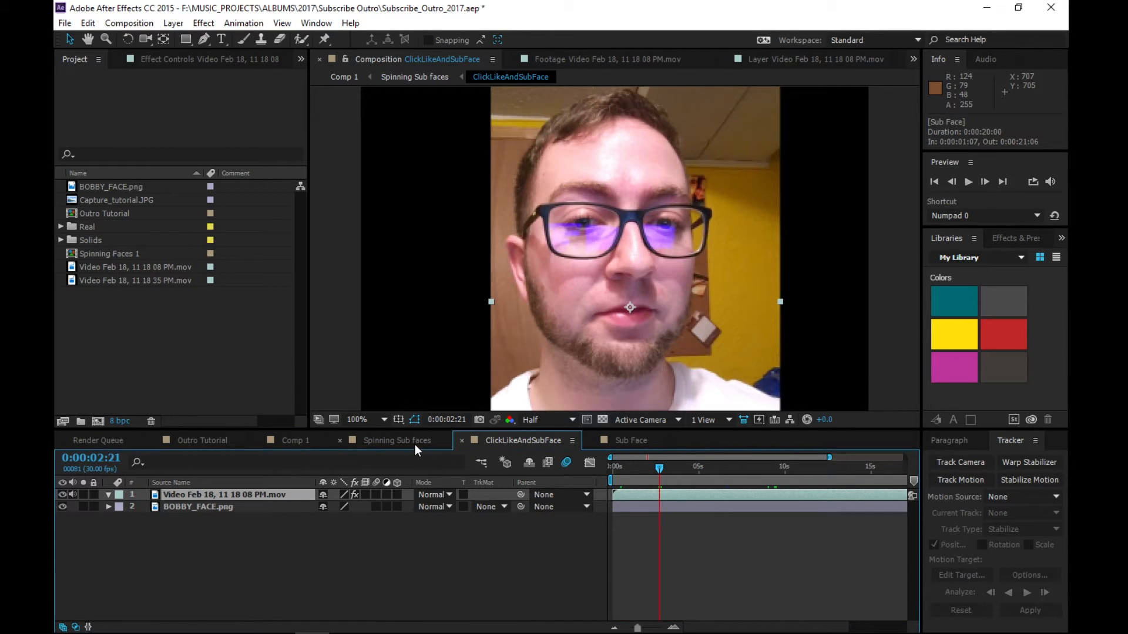
{"action": "double_click", "coordinate": [262, 495]}
{"action": "left_click", "coordinate": [1012, 513]}
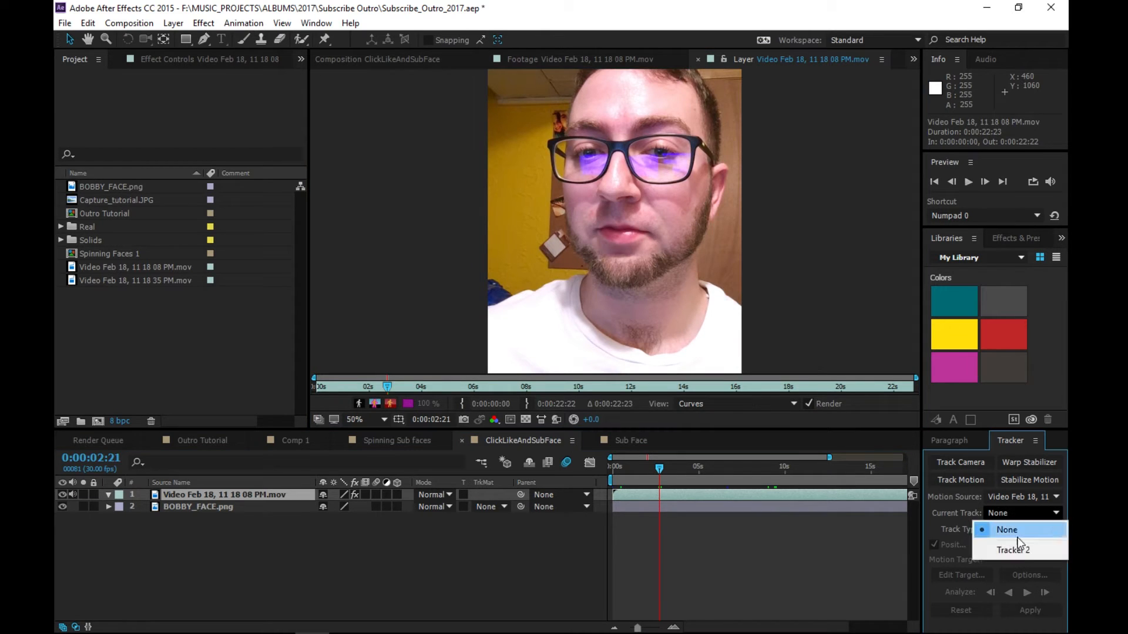
{"action": "left_click", "coordinate": [1016, 550]}
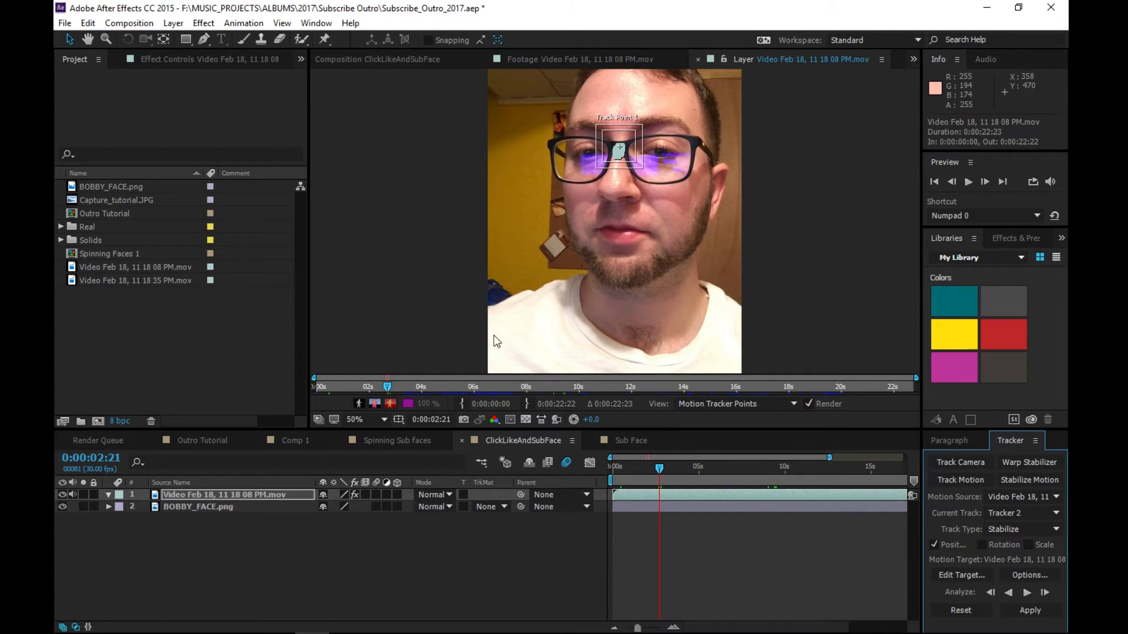
- Examine the video layer's Transform keyframes and the Track Point 1 properties of Tracker 2, and collapse the layer
{"action": "left_click", "coordinate": [108, 495]}
{"action": "left_click", "coordinate": [133, 497]}
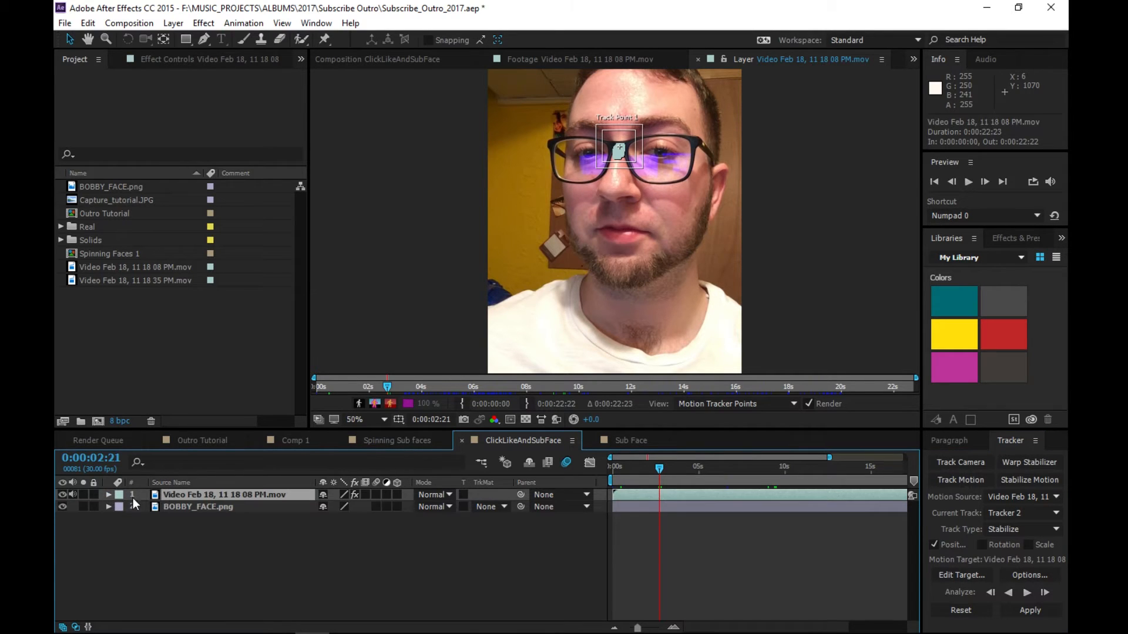
{"action": "left_click", "coordinate": [108, 495]}
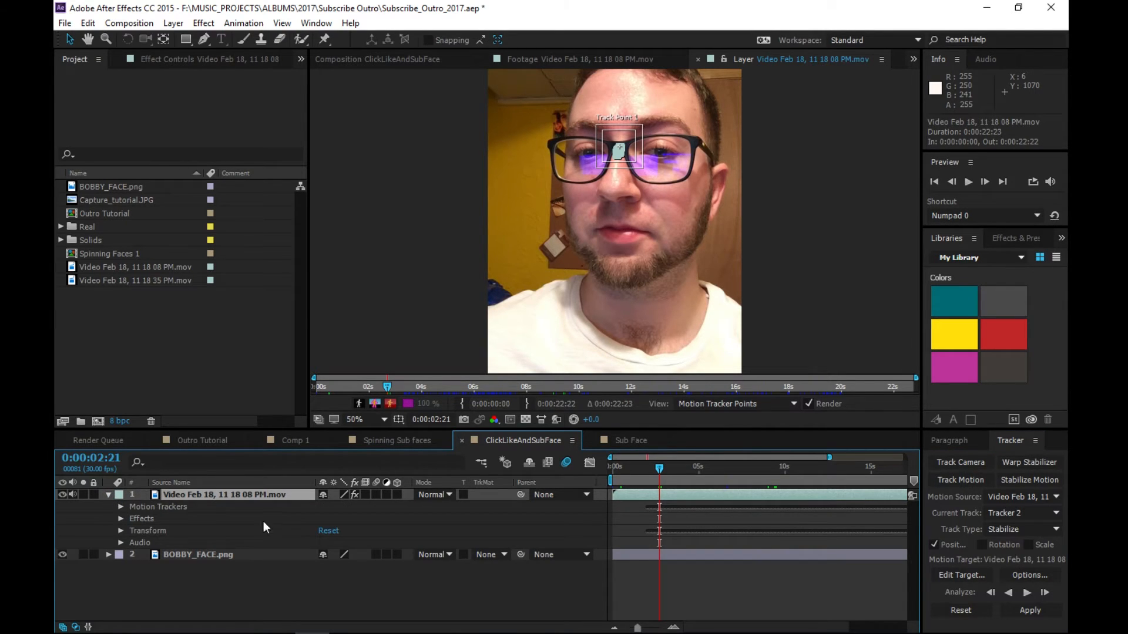
{"action": "left_click", "coordinate": [161, 510]}
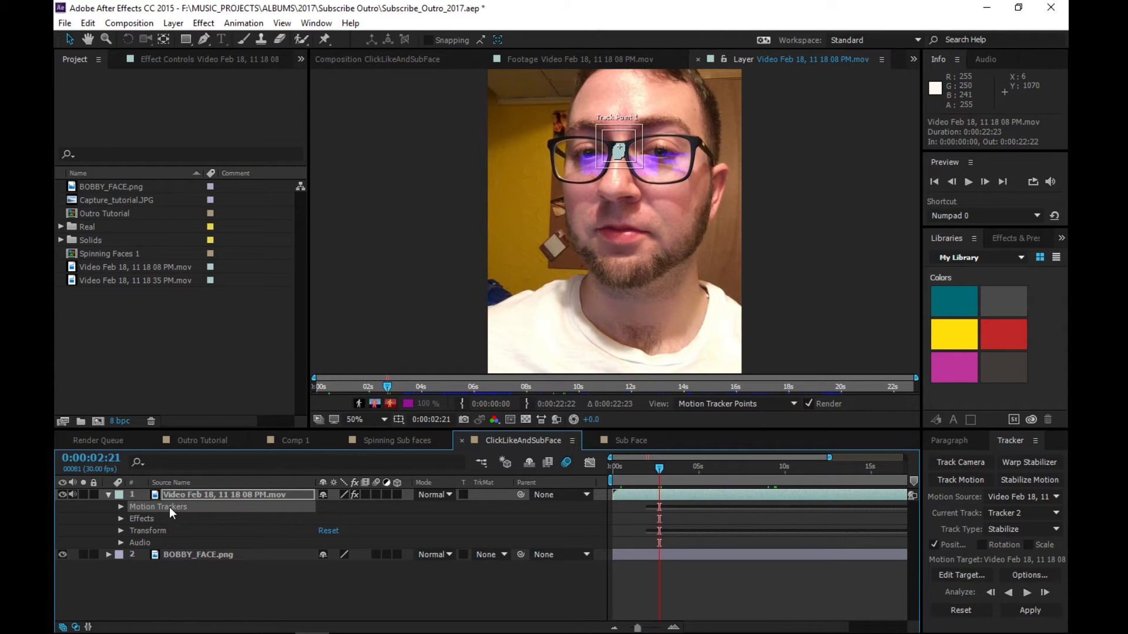
{"action": "left_click", "coordinate": [147, 531]}
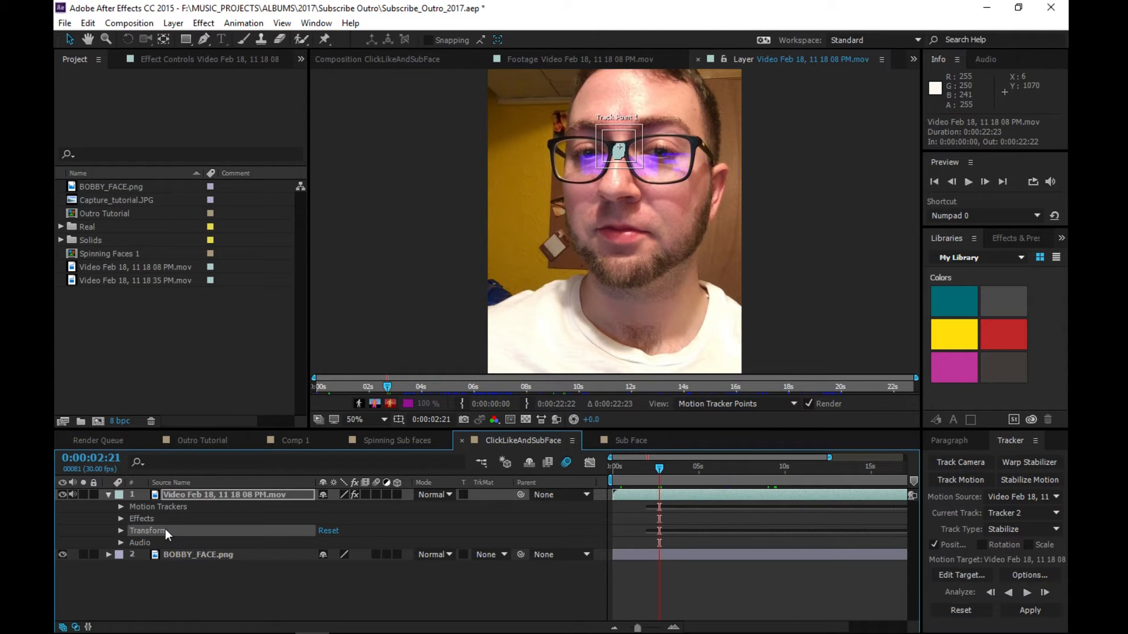
{"action": "left_click", "coordinate": [121, 530]}
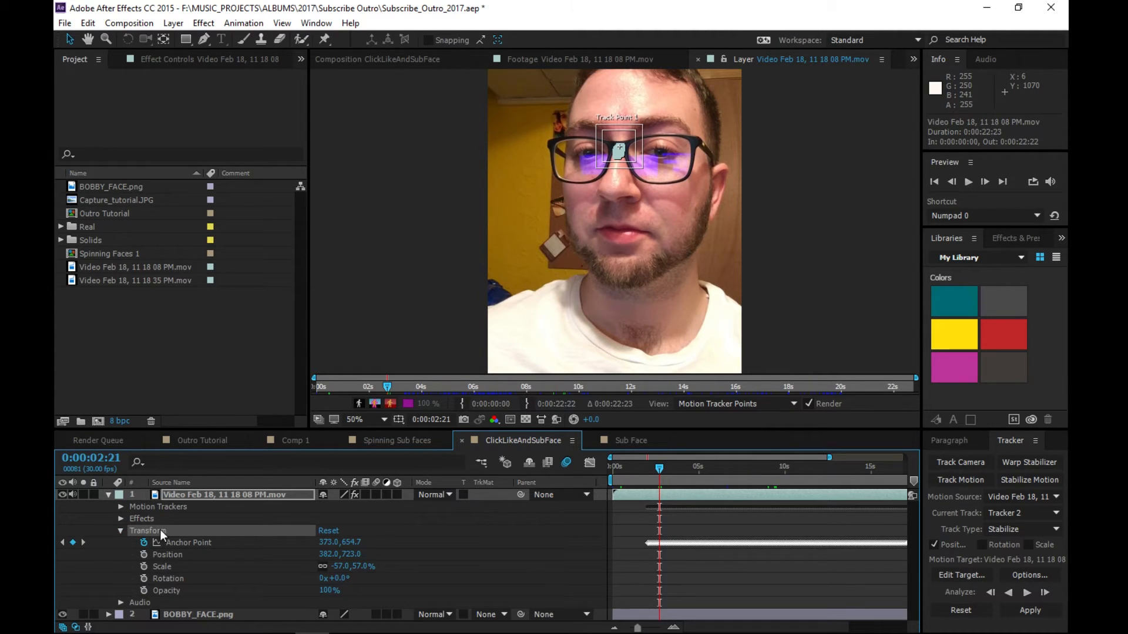
{"action": "left_click", "coordinate": [121, 507]}
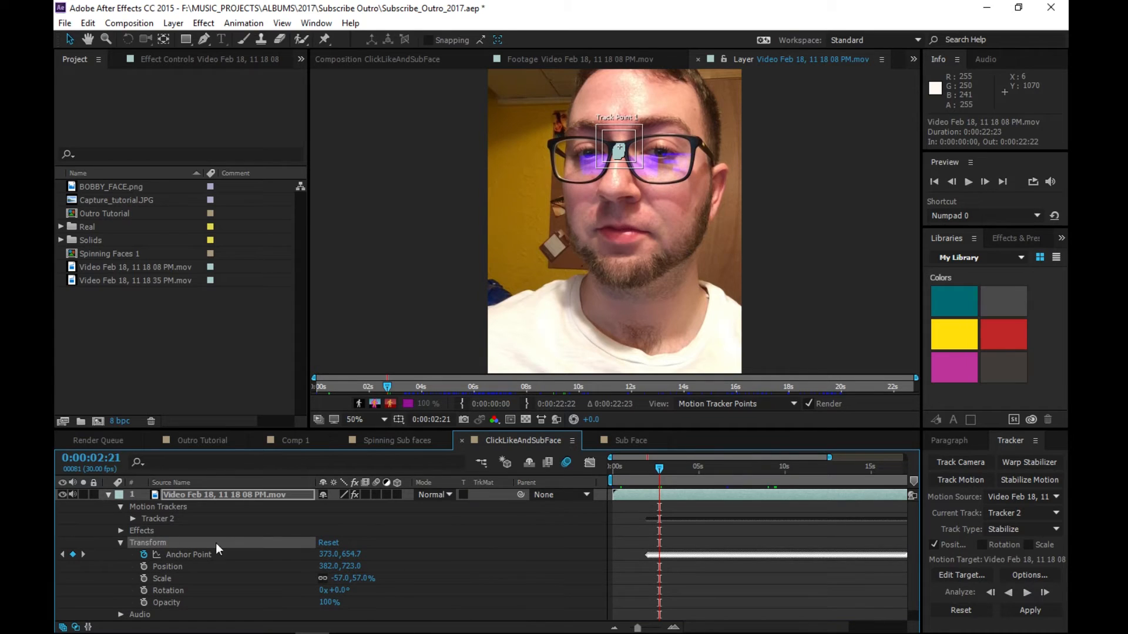
{"action": "left_click", "coordinate": [133, 519]}
{"action": "left_click", "coordinate": [144, 530]}
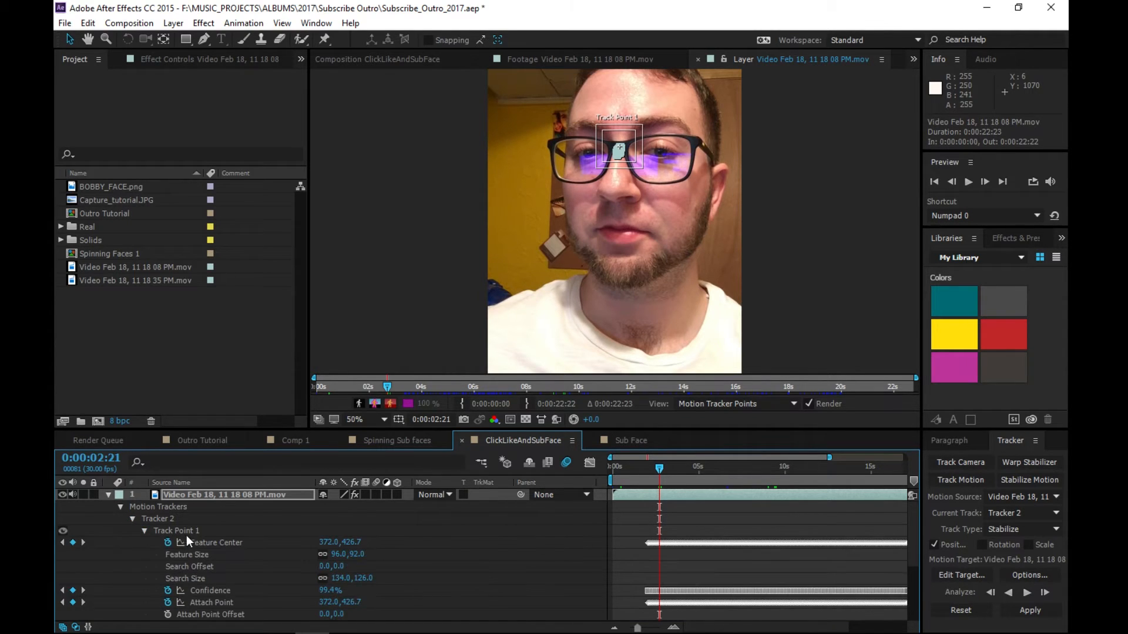
{"action": "left_click_drag", "start_coordinate": [911, 549], "coordinate": [914, 563]}
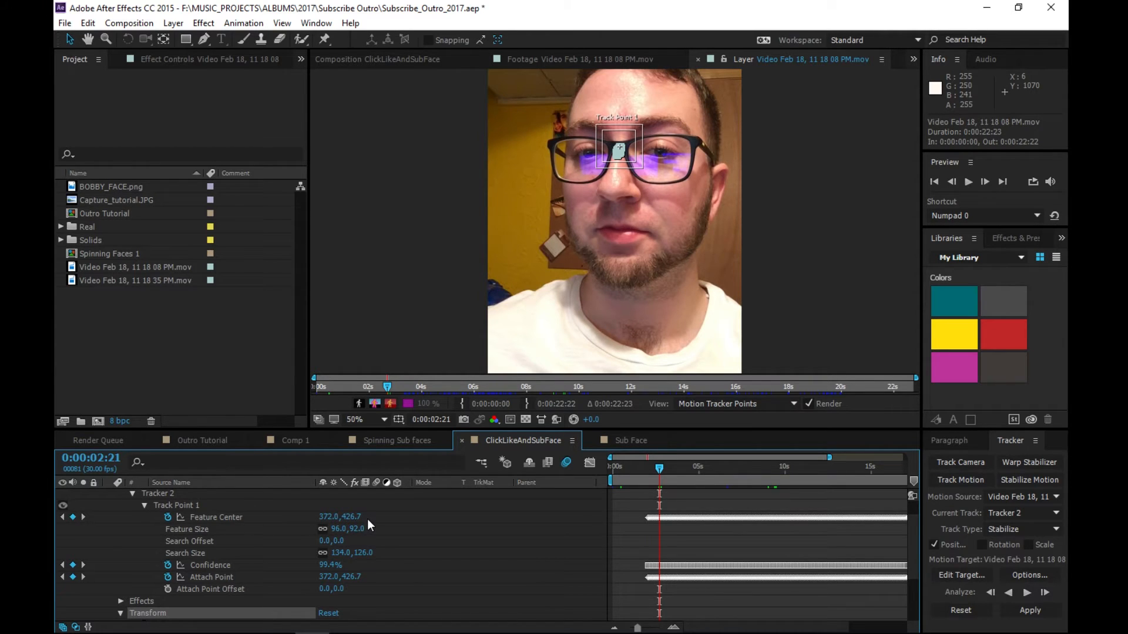
{"action": "left_click", "coordinate": [144, 506]}
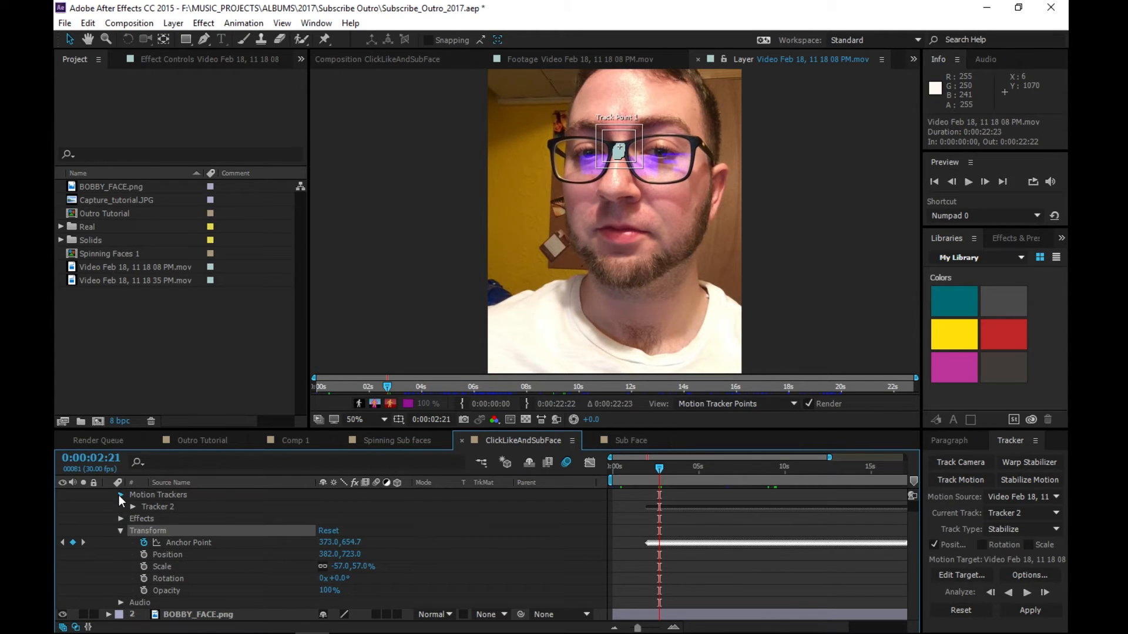
{"action": "left_click", "coordinate": [119, 495]}
{"action": "left_click", "coordinate": [109, 495]}
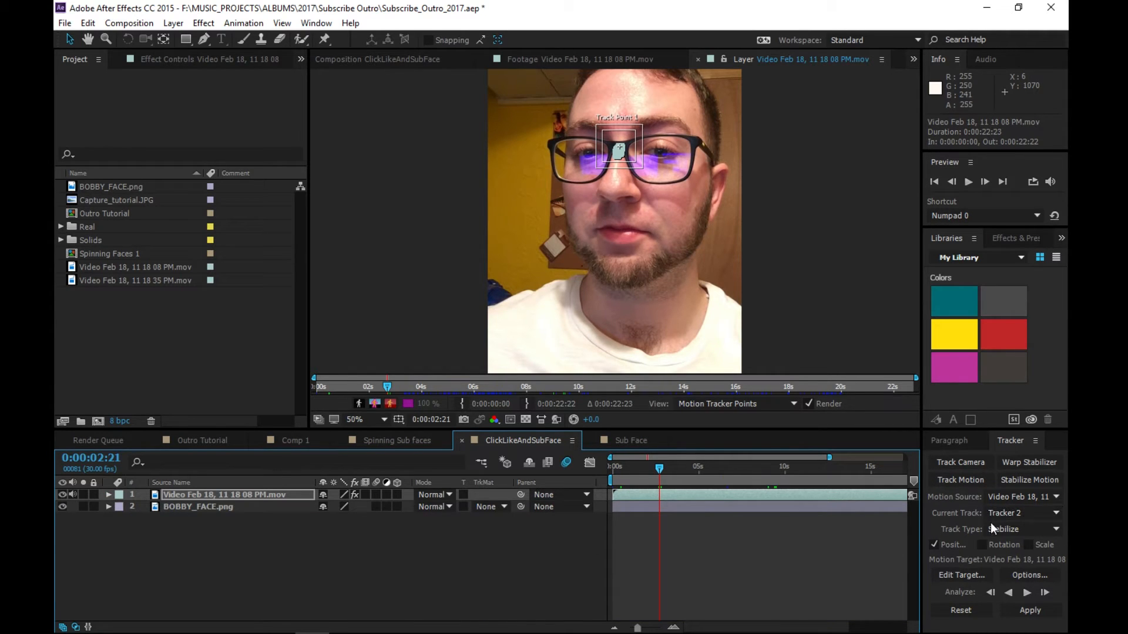
- Review the options of Tracker 2 and set its motion target to layer 1, Video Feb 18, 11 18 08 PM.mov
{"action": "left_click", "coordinate": [1023, 574]}
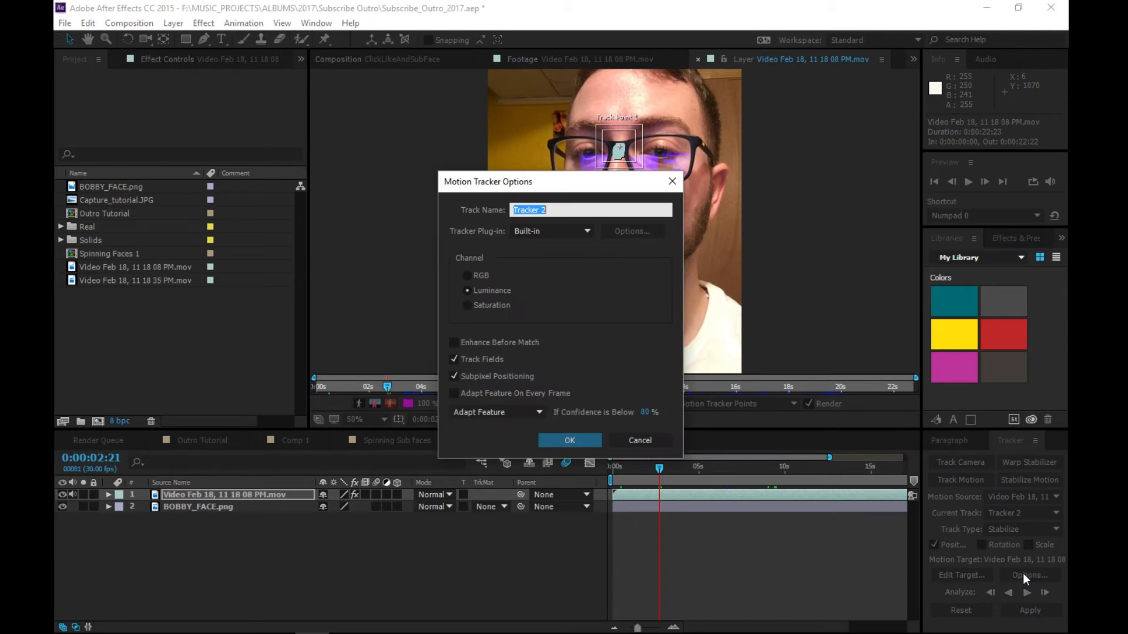
{"action": "left_click", "coordinate": [665, 441]}
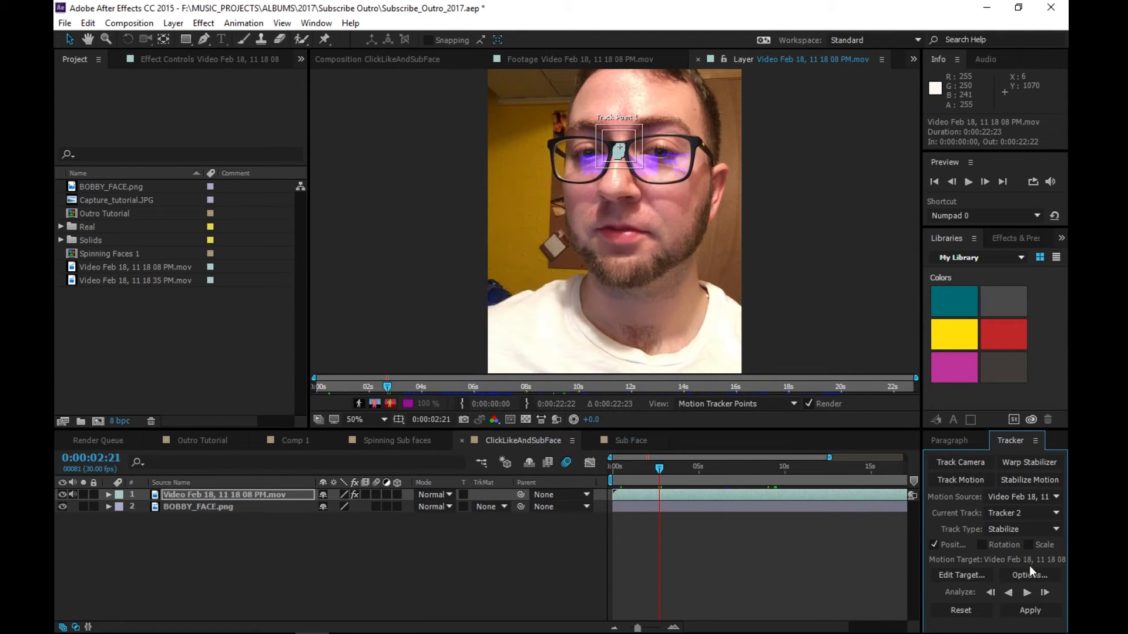
{"action": "left_click", "coordinate": [953, 574]}
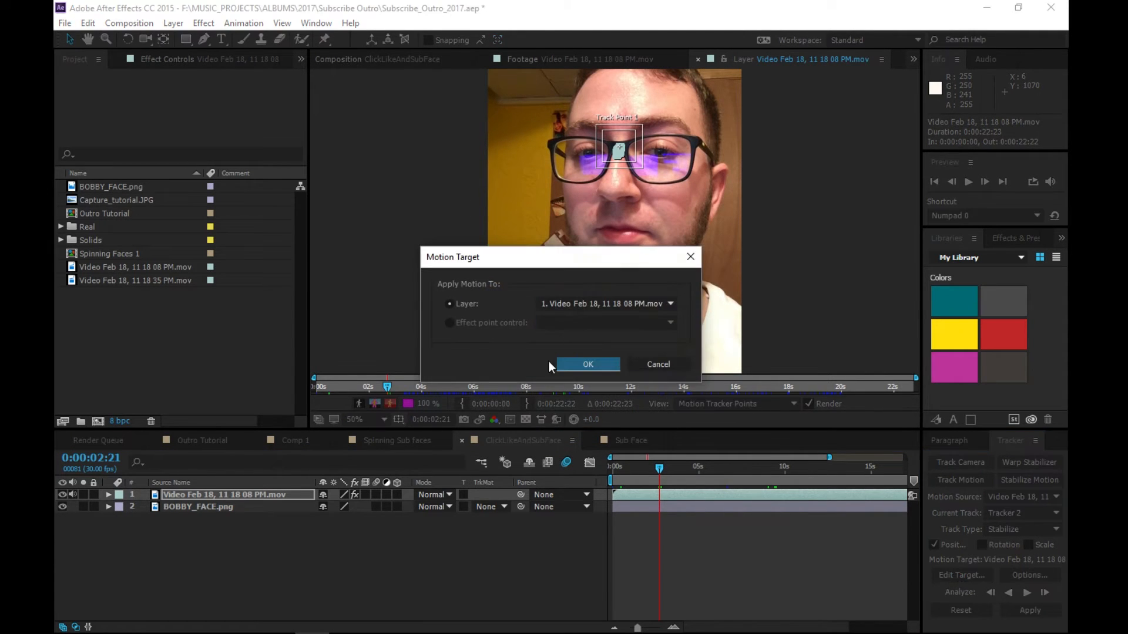
{"action": "left_click", "coordinate": [592, 303]}
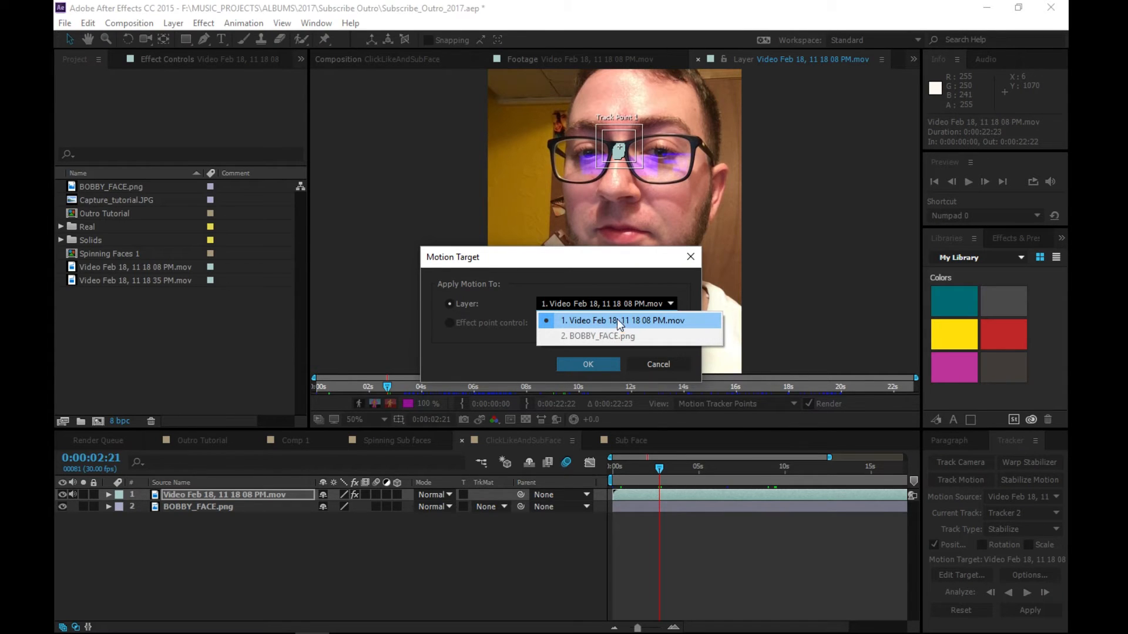
{"action": "left_click", "coordinate": [617, 320]}
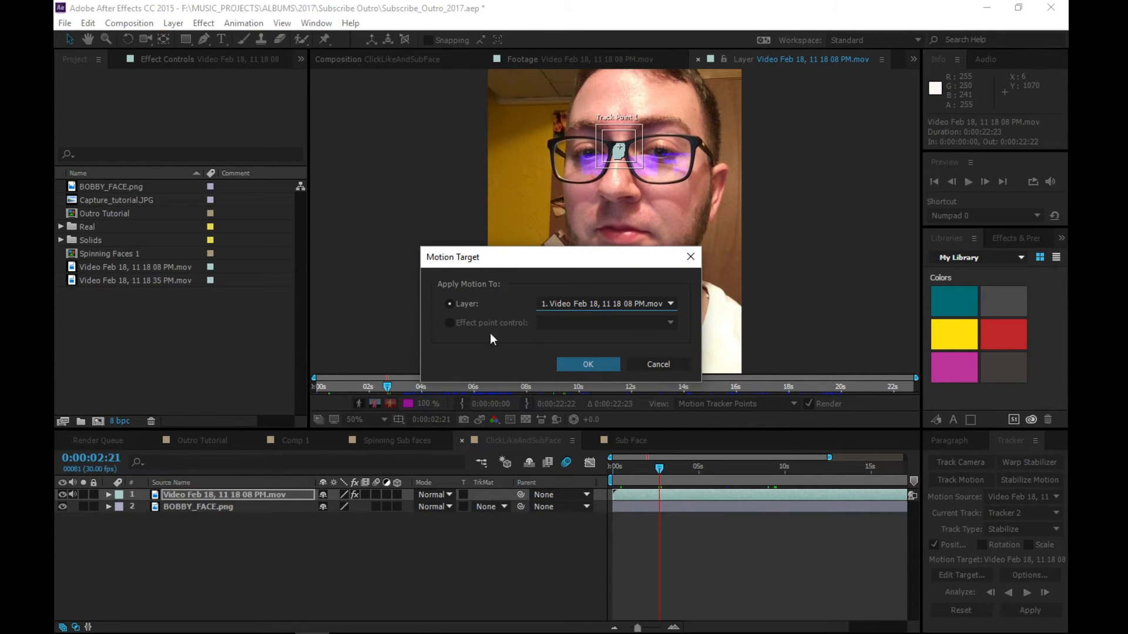
{"action": "left_click", "coordinate": [598, 366]}
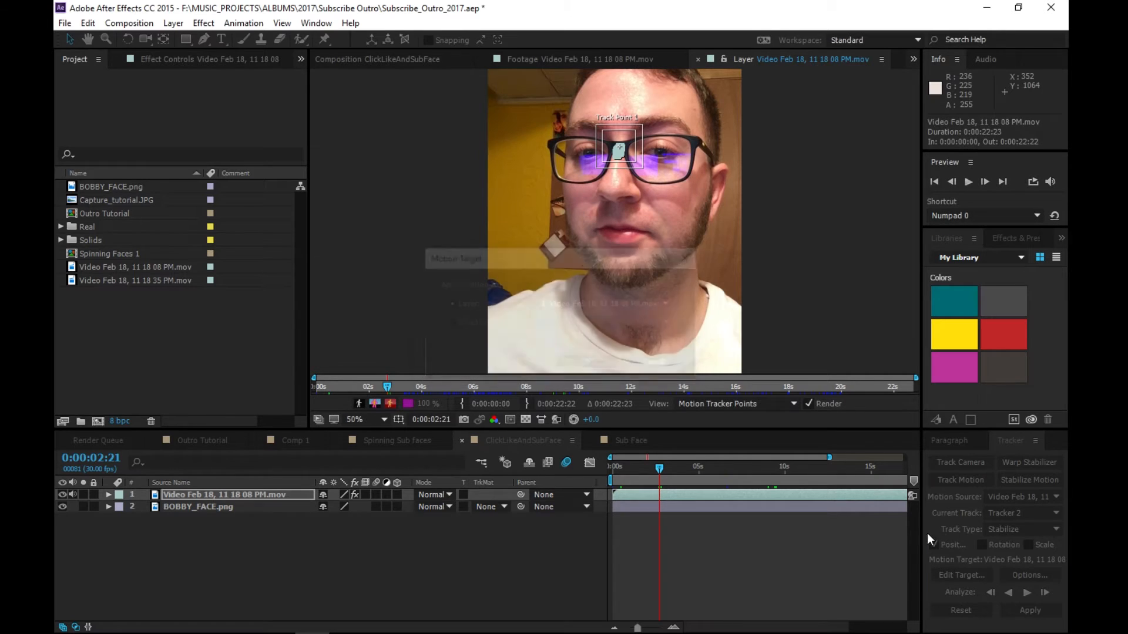
- Apply the Tracker 2 stabilization to the video layer in the X and Y dimensions and collapse the layer's properties
{"action": "left_click", "coordinate": [1024, 612]}
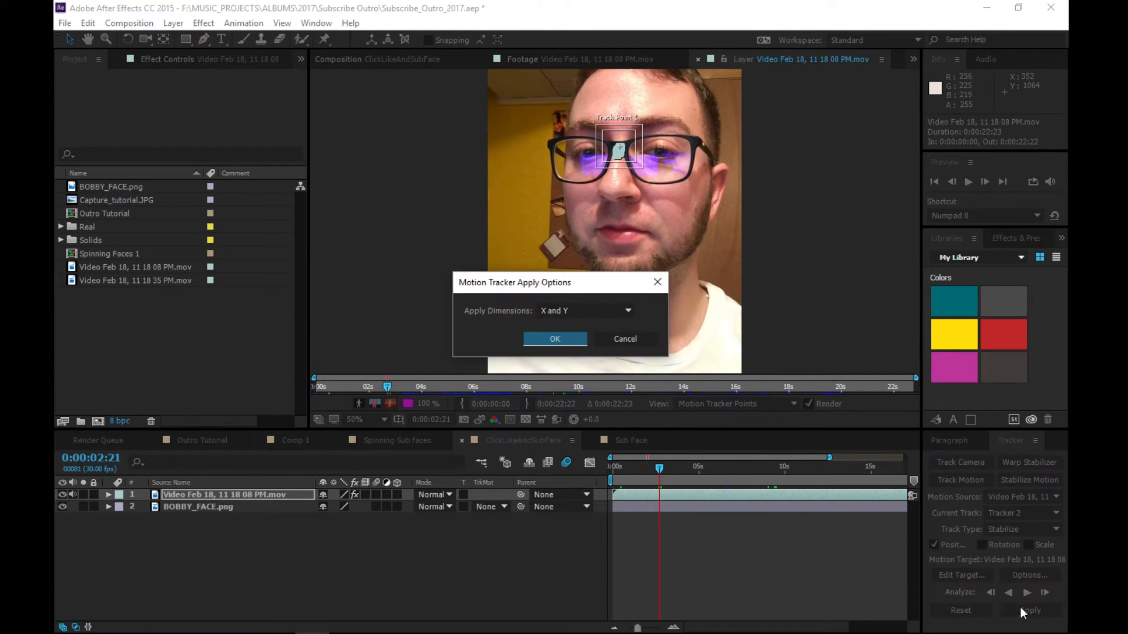
{"action": "left_click", "coordinate": [570, 340]}
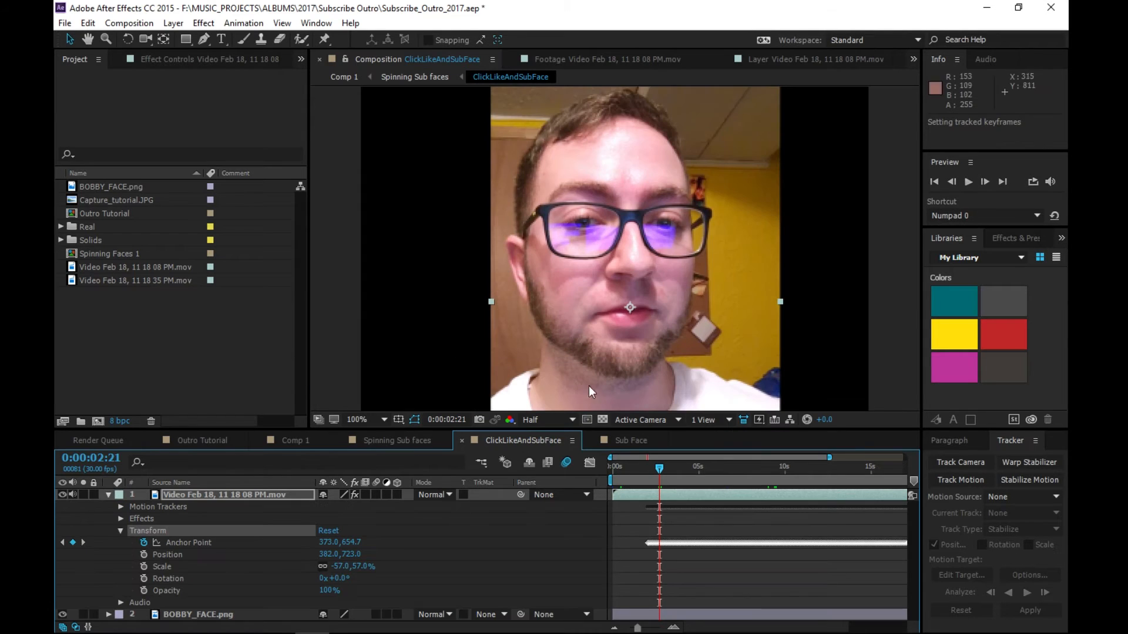
{"action": "left_click", "coordinate": [108, 495]}
{"action": "left_click", "coordinate": [217, 520]}
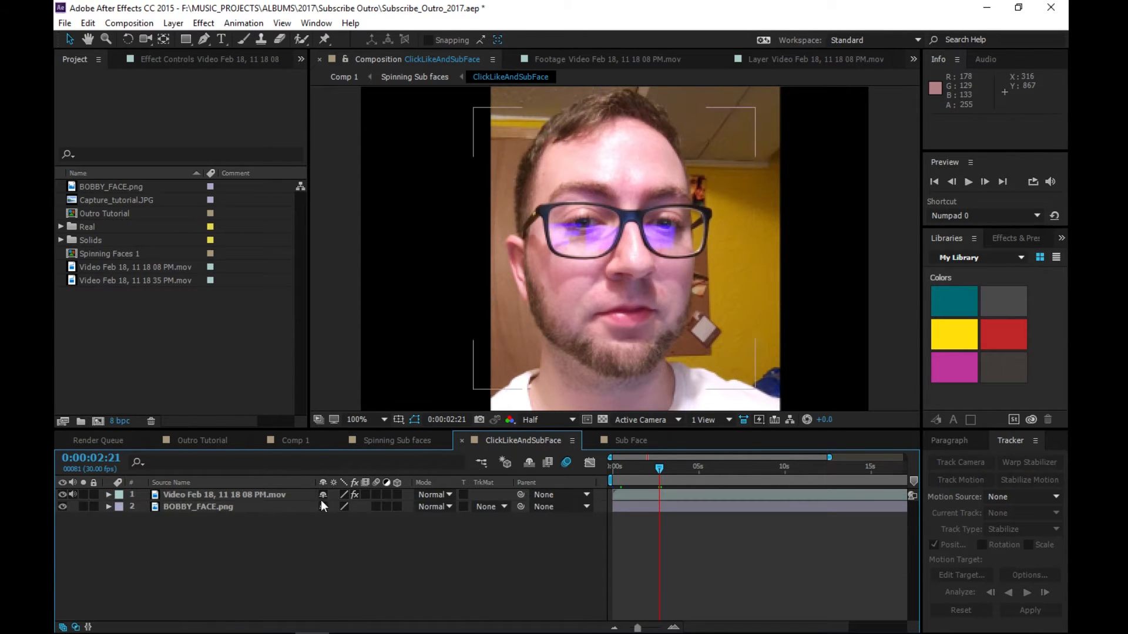
- Check the face image layer against the video layer in ClickLikeAndSubFace and return to the Outro Tutorial composition
{"action": "left_click", "coordinate": [188, 508]}
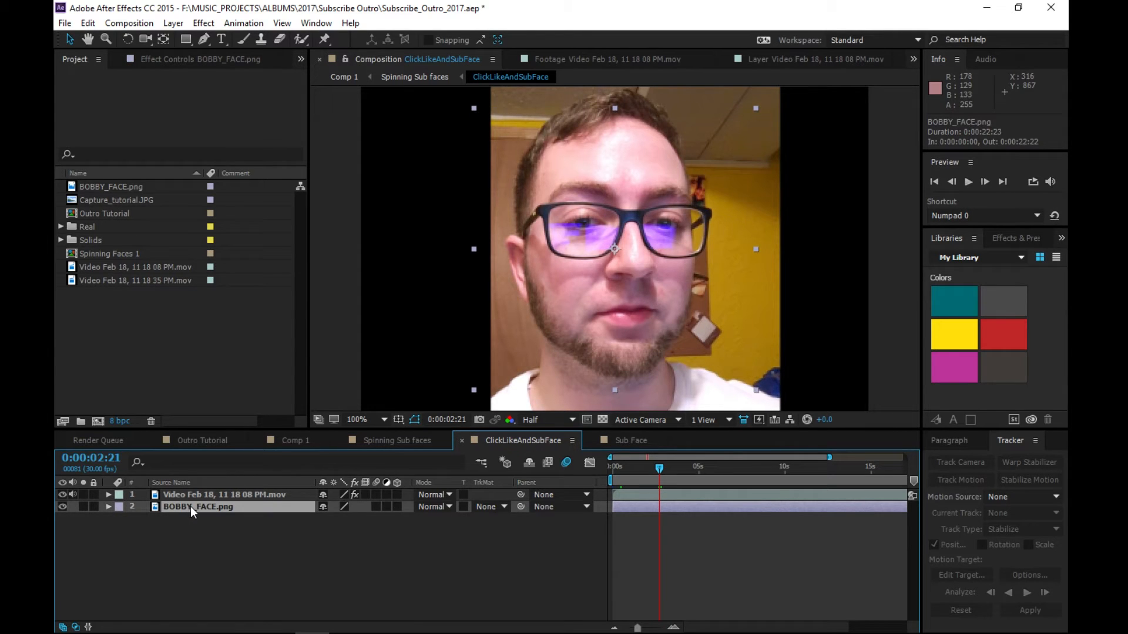
{"action": "left_click", "coordinate": [61, 494]}
{"action": "left_click", "coordinate": [61, 494]}
{"action": "left_click", "coordinate": [241, 496]}
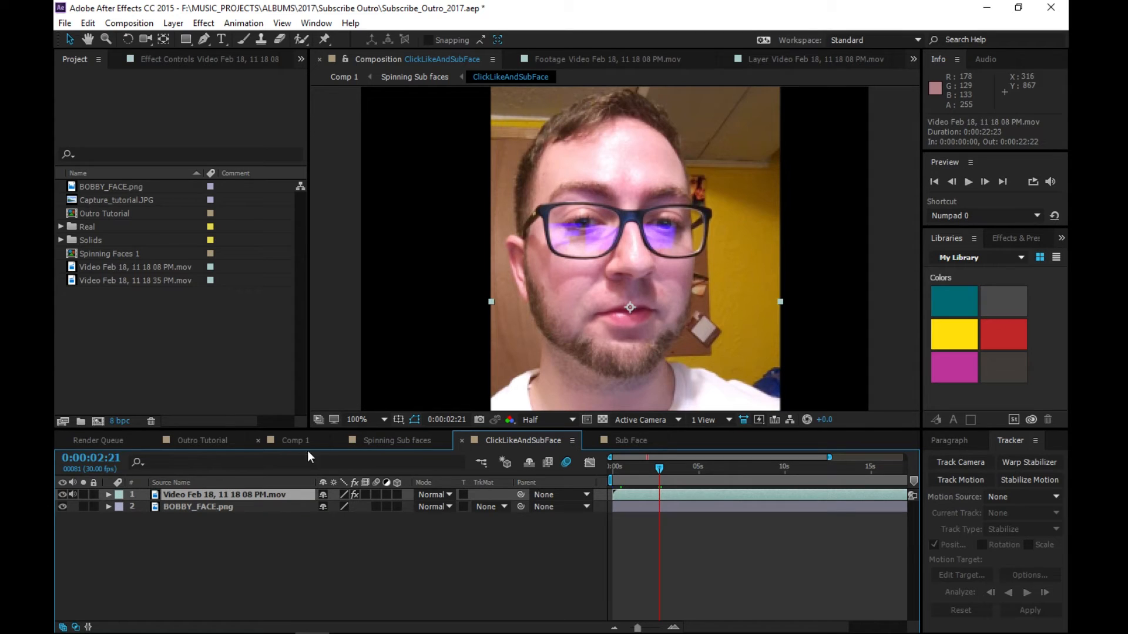
{"action": "left_click", "coordinate": [210, 442]}
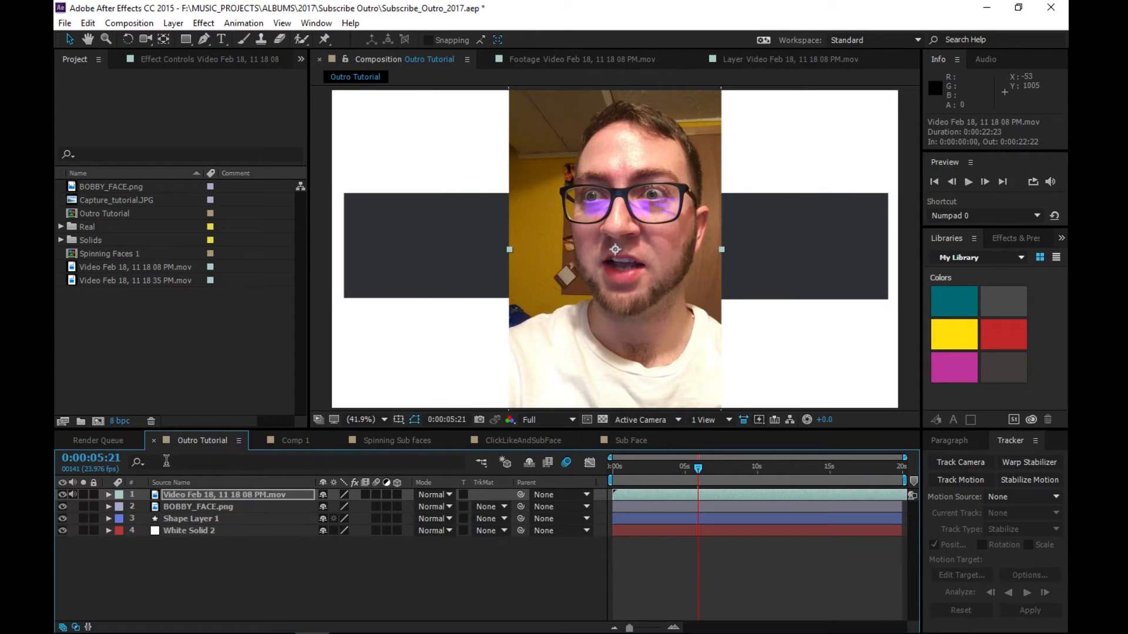
- Compare the video layer with the face image beneath it in Outro Tutorial and, after browsing the other compositions, in ClickLikeAndSubFace
{"action": "left_click", "coordinate": [61, 494]}
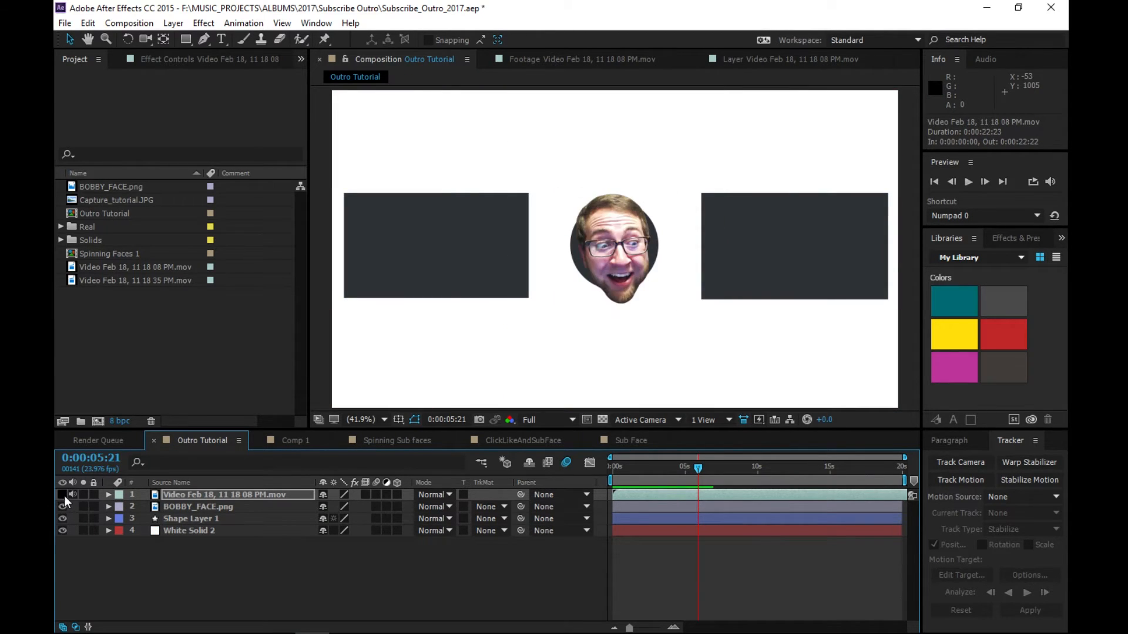
{"action": "left_click", "coordinate": [65, 496]}
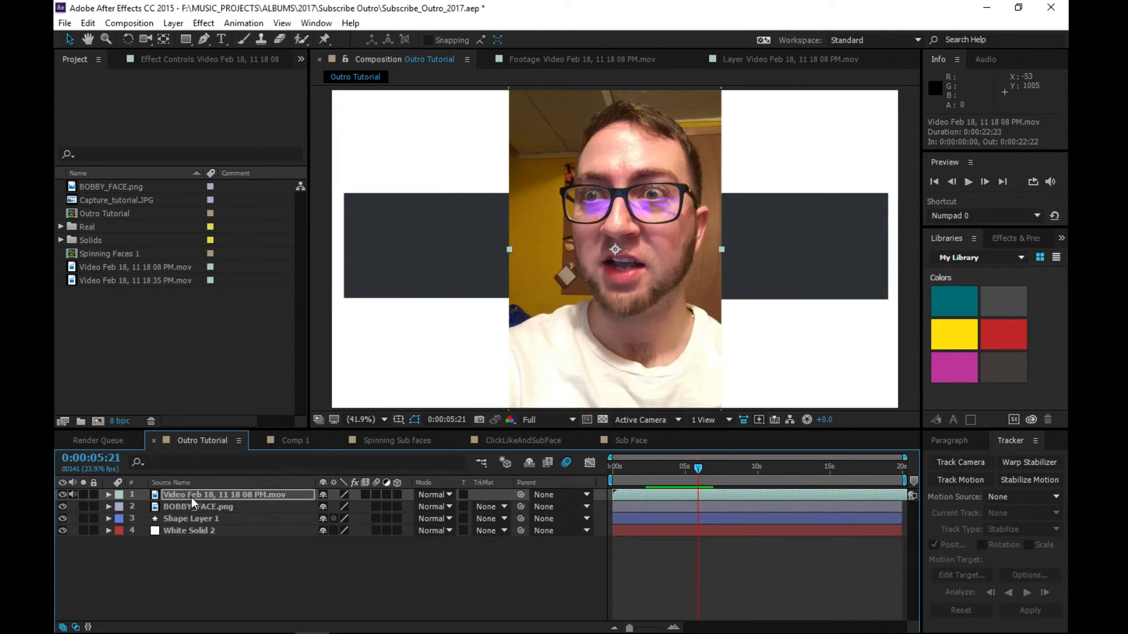
{"action": "left_click", "coordinate": [298, 439]}
{"action": "left_click", "coordinate": [400, 440]}
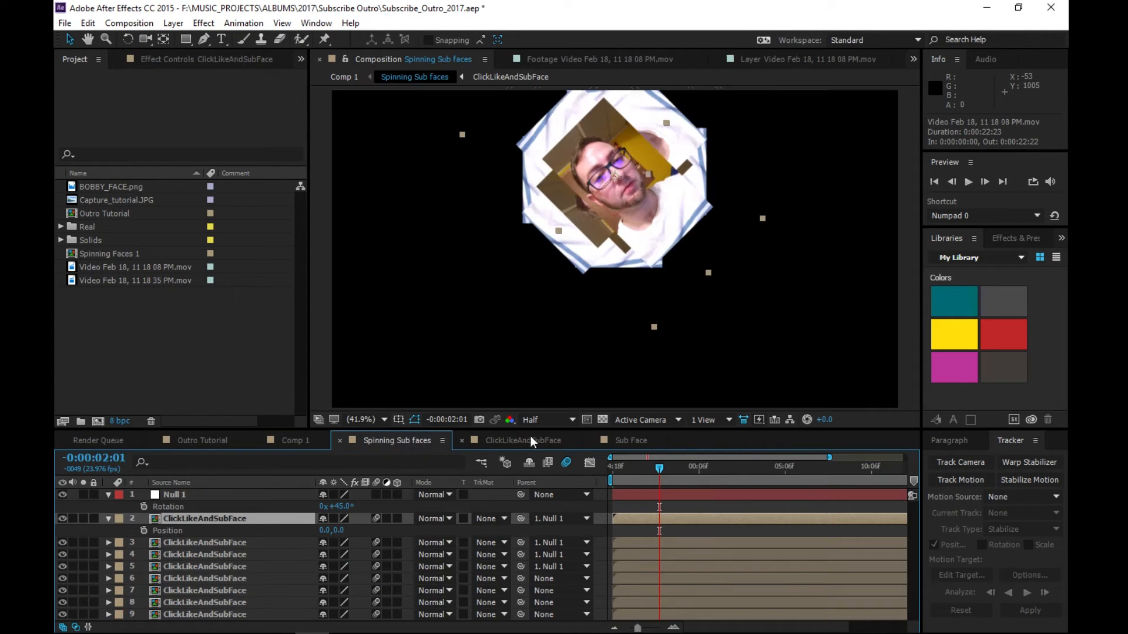
{"action": "left_click", "coordinate": [529, 439]}
{"action": "left_click", "coordinate": [649, 446]}
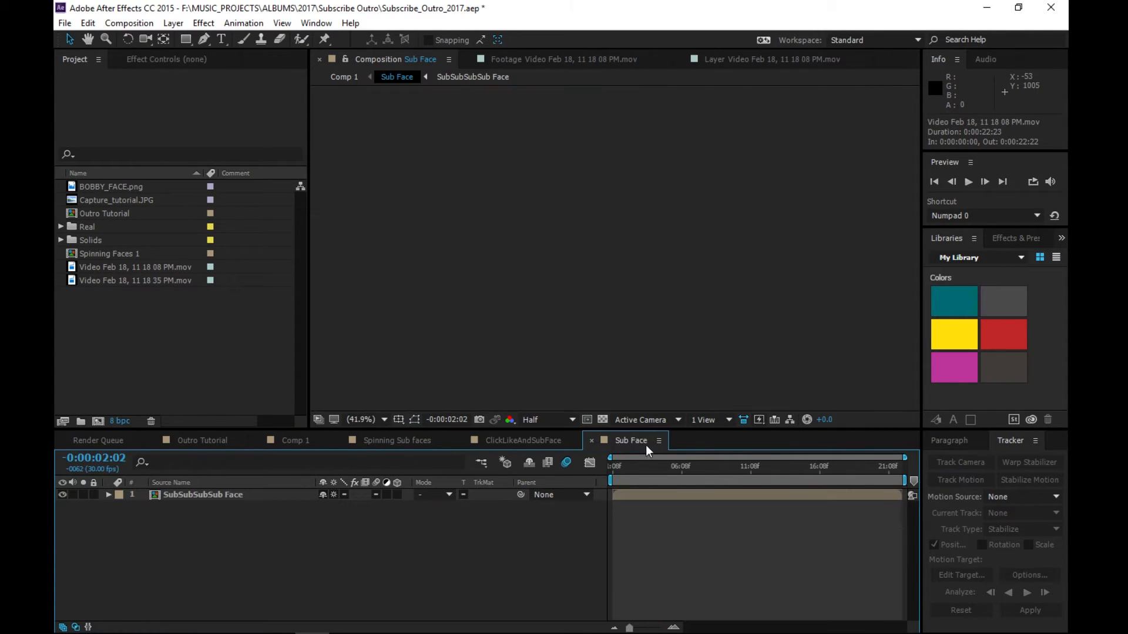
{"action": "left_click", "coordinate": [539, 441]}
{"action": "left_click", "coordinate": [62, 495]}
{"action": "left_click", "coordinate": [61, 495]}
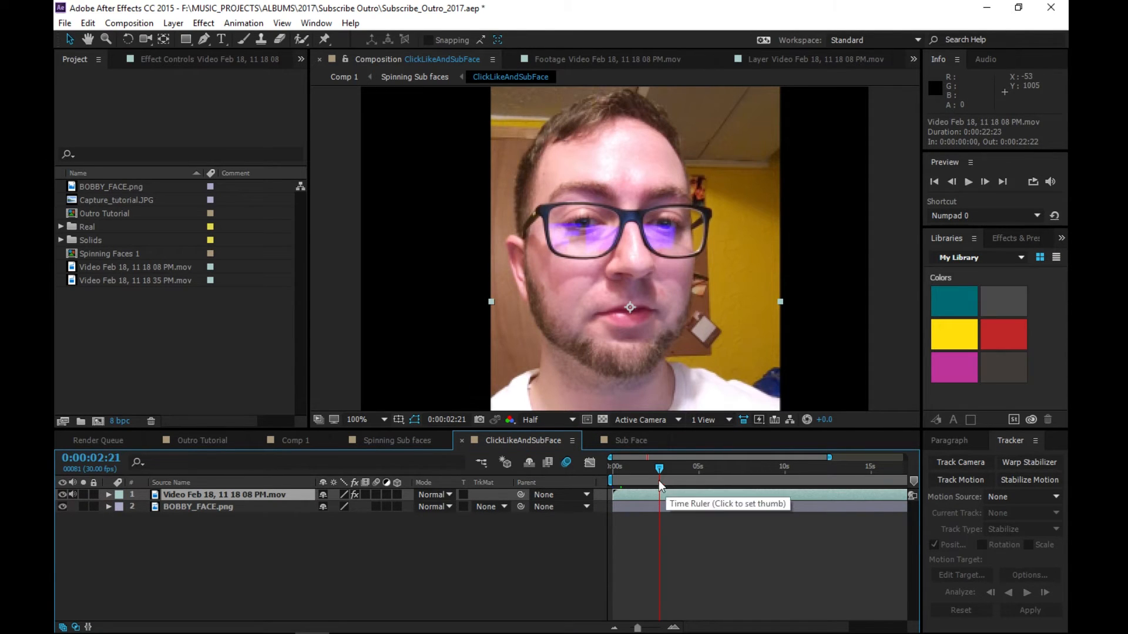
- Preview the stabilized video in ClickLikeAndSubFace from near its beginning and return the playhead to the first frame
{"action": "left_click", "coordinate": [621, 474]}
{"action": "left_click_drag", "start_coordinate": [622, 474], "coordinate": [620, 474]}
{"action": "key", "text": "space"}
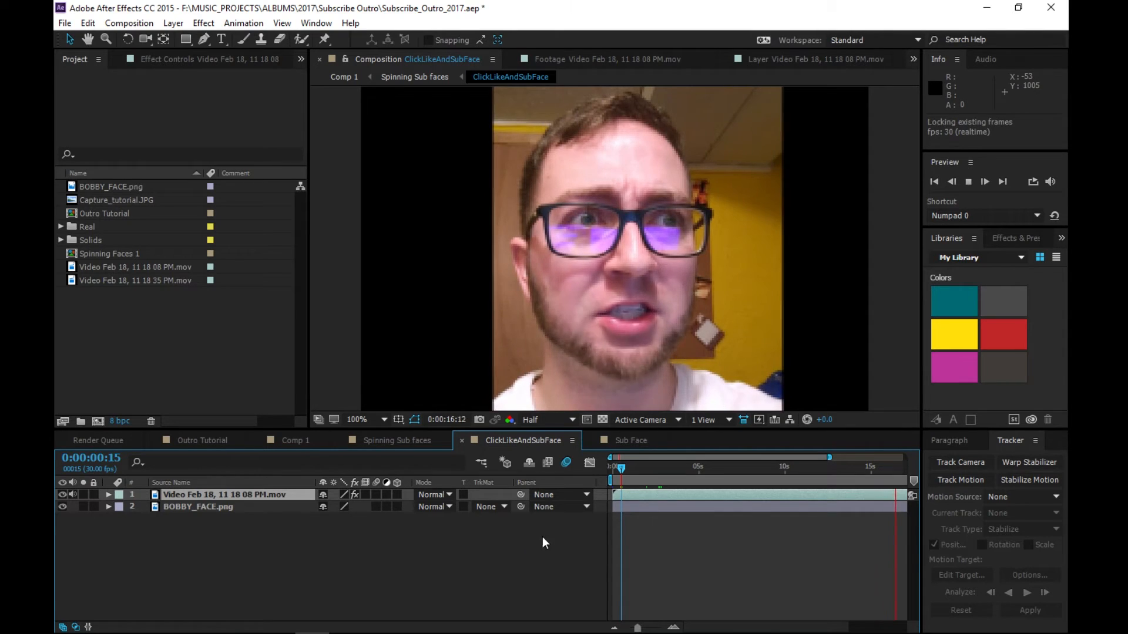
{"action": "left_click_drag", "start_coordinate": [639, 466], "coordinate": [581, 471]}
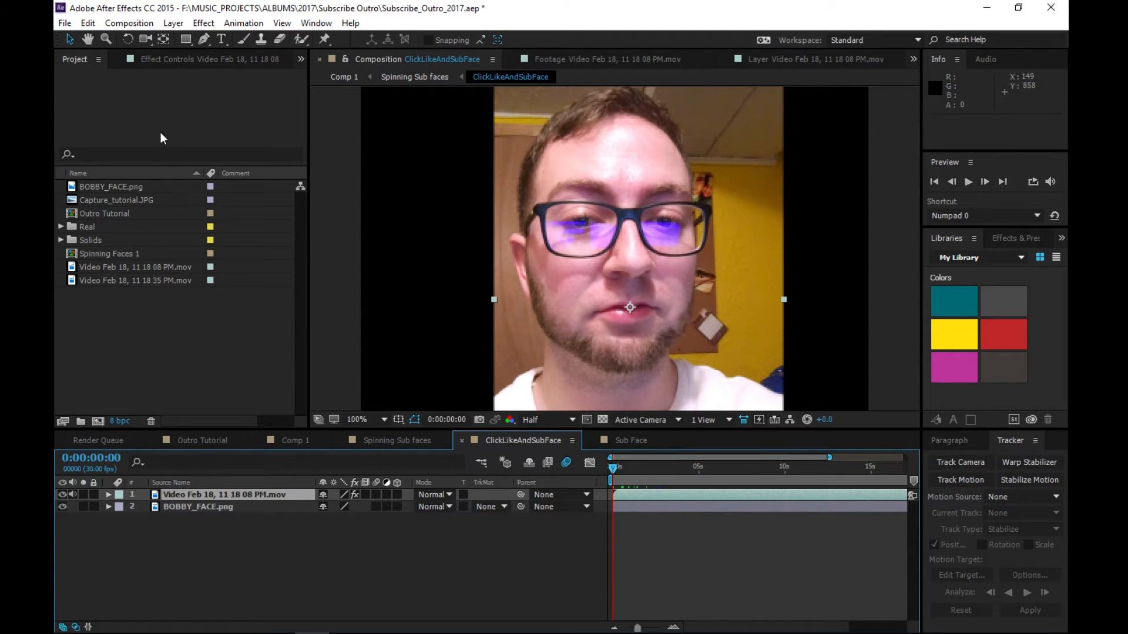
- Shift the video layer's anchor point slightly at the center of the mouth with the Pan Behind tool
{"action": "left_click", "coordinate": [164, 39]}
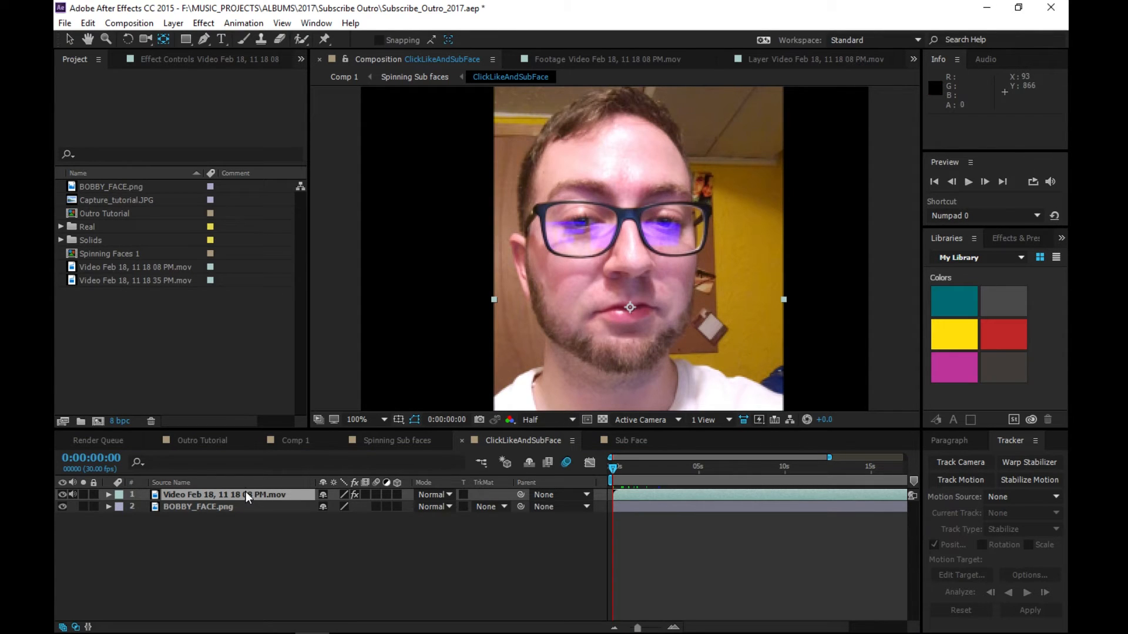
{"action": "mouse_move", "coordinate": [630, 308]}
{"action": "left_mouse_down"}
{"action": "mouse_move", "coordinate": [620, 234]}
{"action": "mouse_move", "coordinate": [641, 240]}
{"action": "mouse_move", "coordinate": [653, 204]}
{"action": "mouse_move", "coordinate": [629, 309]}
{"action": "left_mouse_up"}
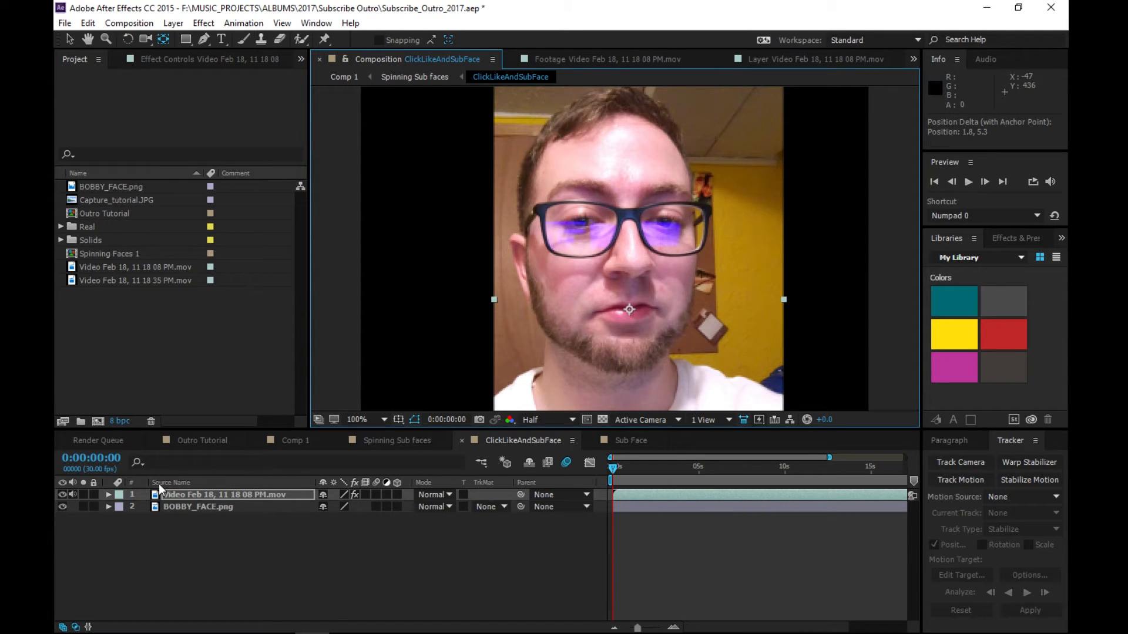
- Draw a closed RotoBezier mask around the mouth and upper chin on the video layer with the Pen tool
{"action": "left_click", "coordinate": [176, 495]}
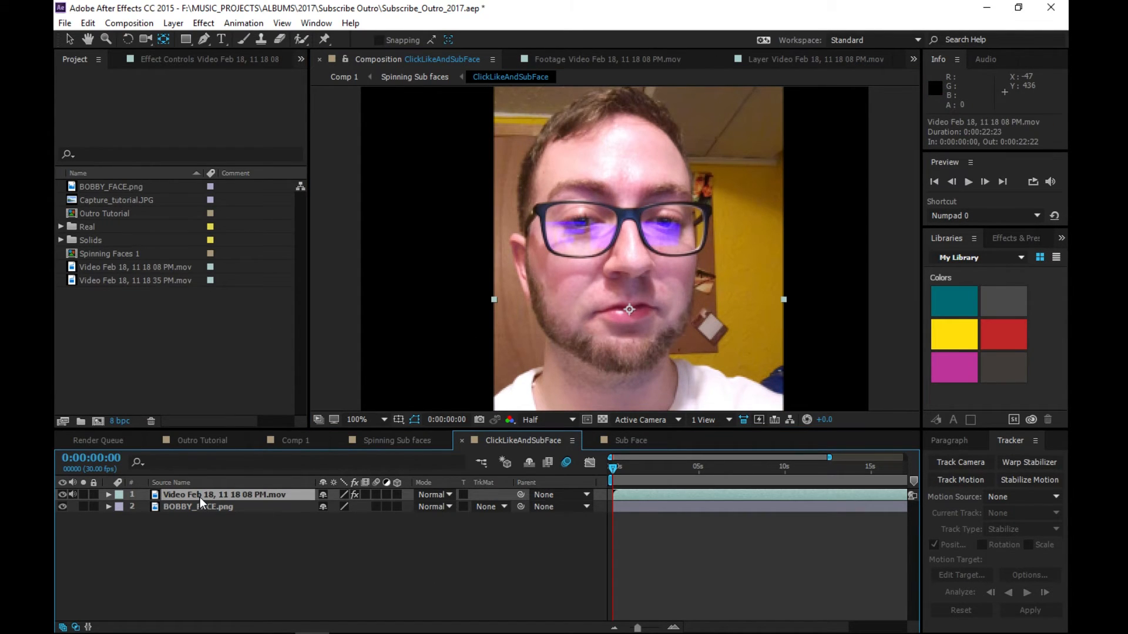
{"action": "left_click", "coordinate": [206, 44]}
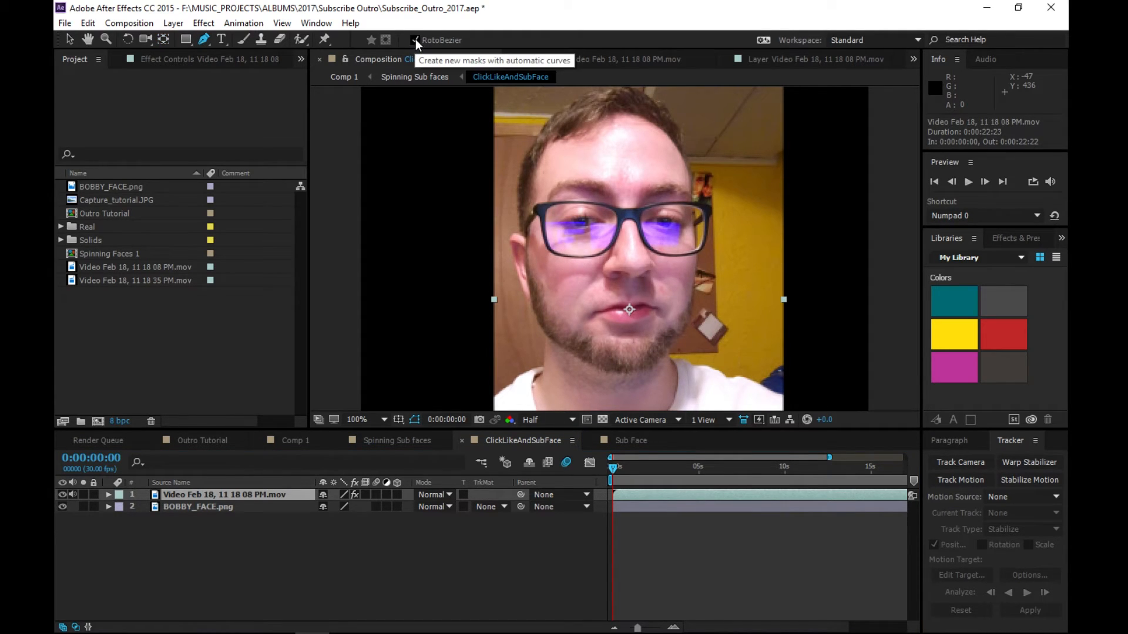
{"action": "left_click", "coordinate": [629, 290]}
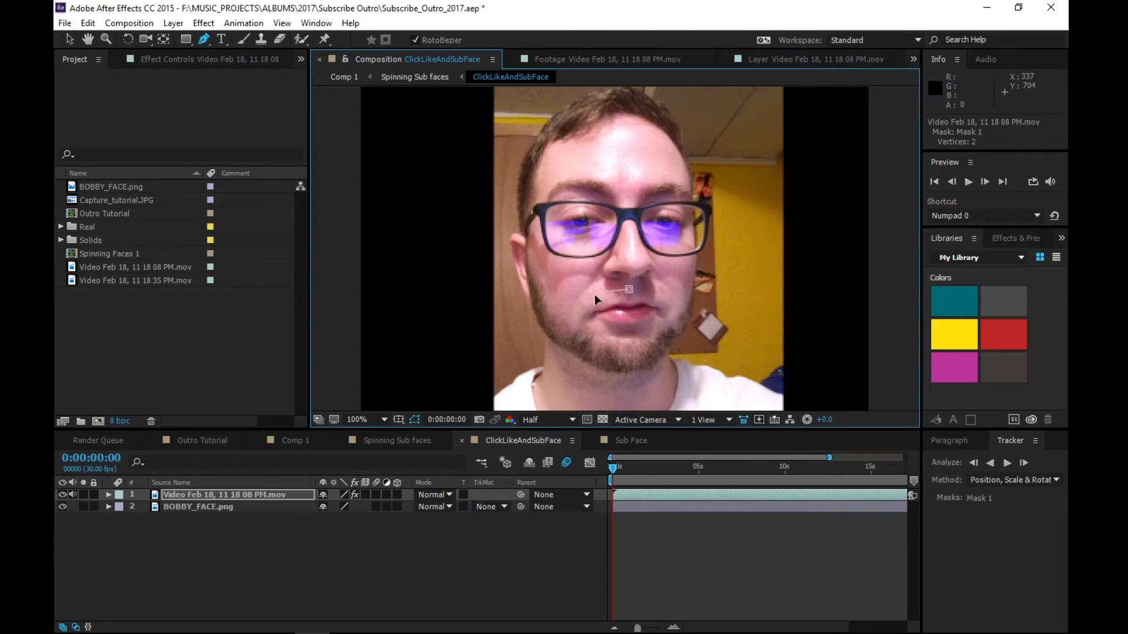
{"action": "left_click", "coordinate": [581, 308]}
{"action": "left_click", "coordinate": [584, 336]}
{"action": "left_click", "coordinate": [611, 352]}
{"action": "left_click", "coordinate": [647, 349]}
{"action": "left_click", "coordinate": [664, 333]}
{"action": "left_click", "coordinate": [649, 292]}
{"action": "left_click", "coordinate": [629, 290]}
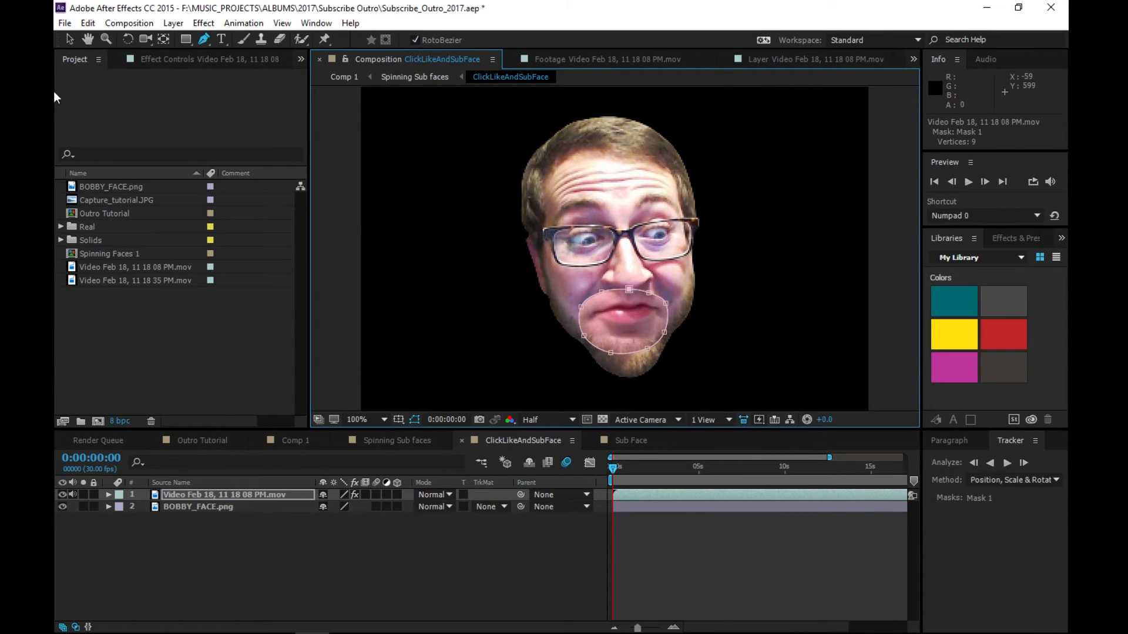
{"action": "left_click", "coordinate": [66, 39]}
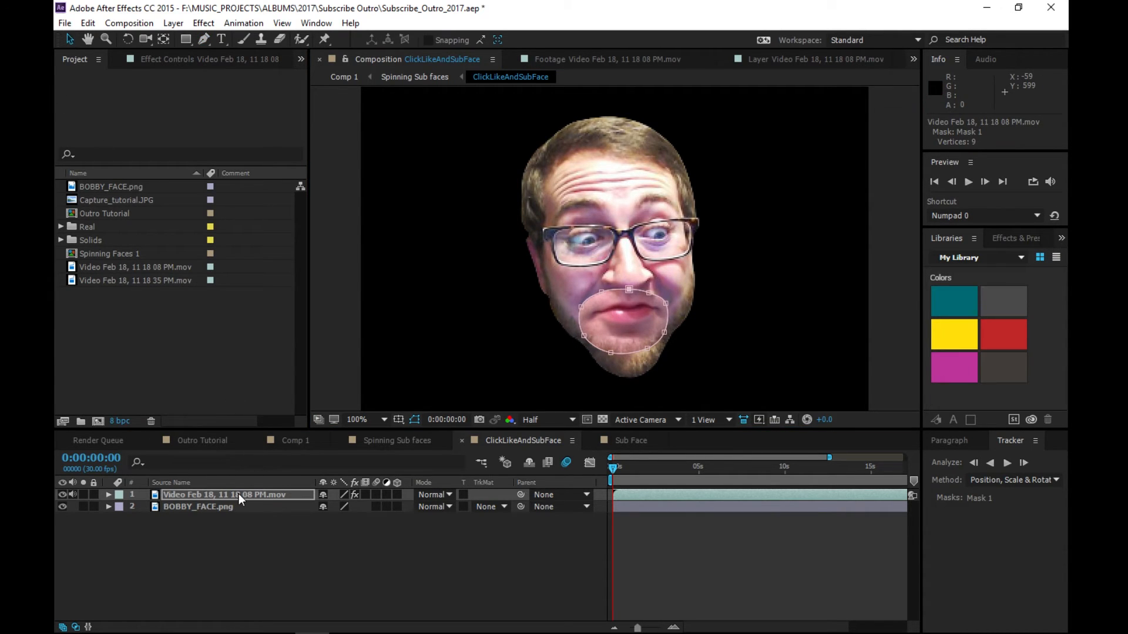
{"action": "left_click", "coordinate": [182, 496]}
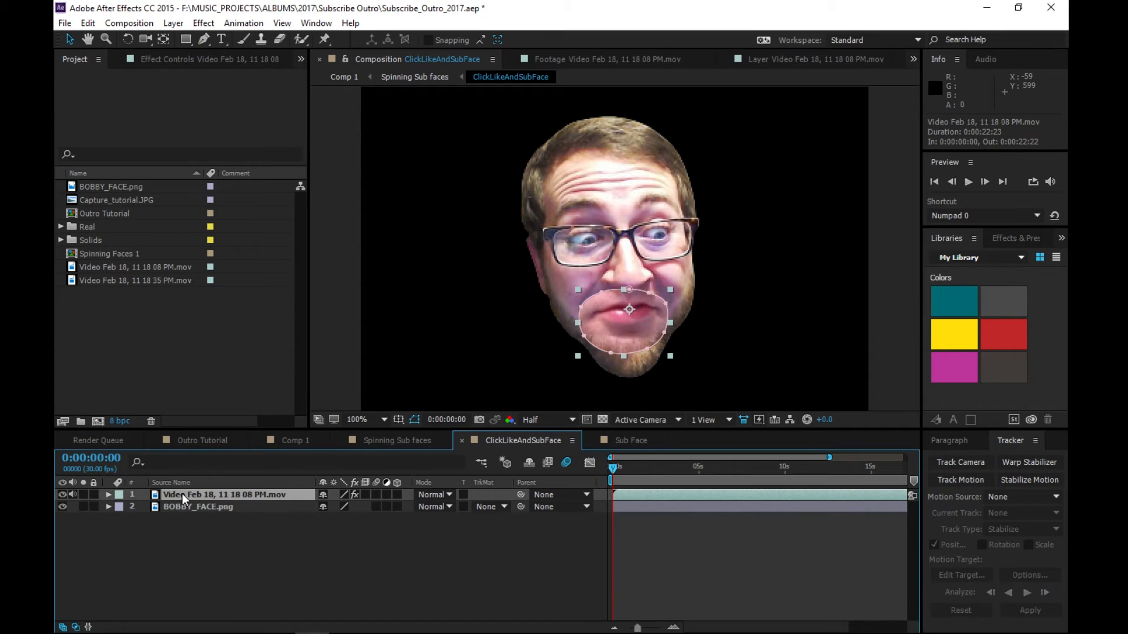
{"action": "left_click", "coordinate": [381, 573]}
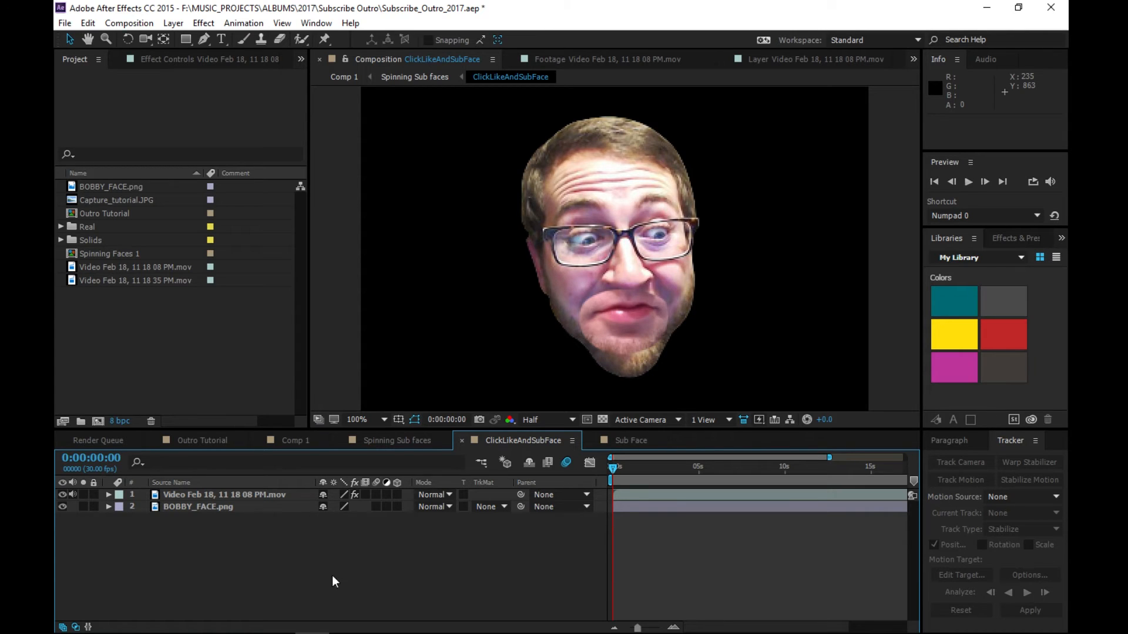
- Set the feather of the video layer's Mask 1 to 36 pixels and its expansion to 13 pixels
{"action": "left_click", "coordinate": [200, 495]}
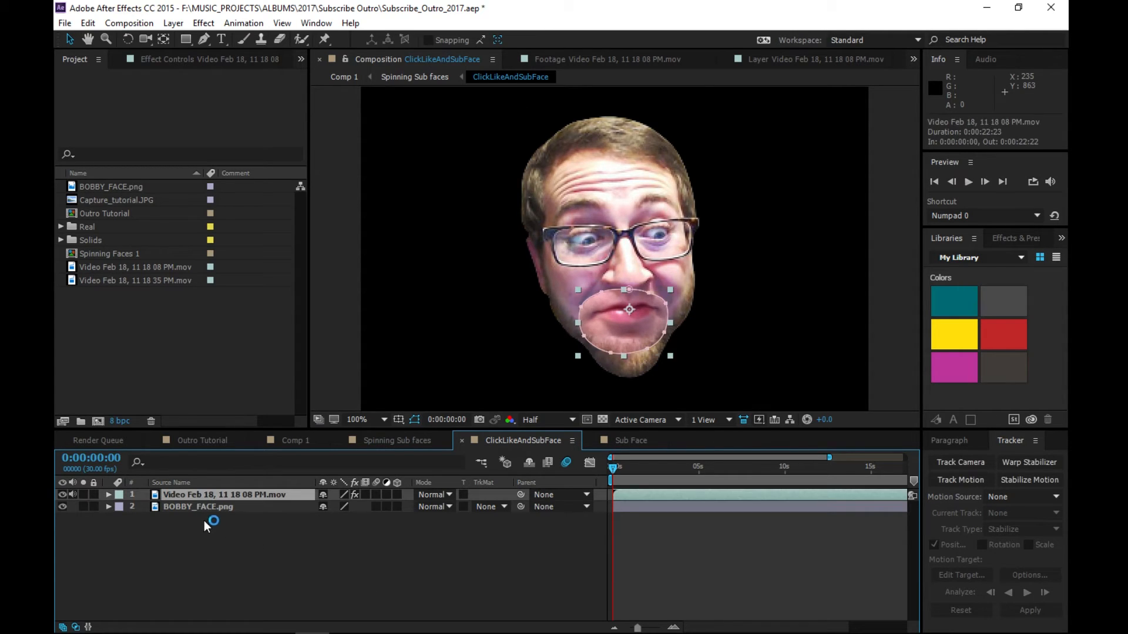
{"action": "left_click", "coordinate": [182, 506]}
{"action": "left_click", "coordinate": [203, 494]}
{"action": "key", "text": "m"}
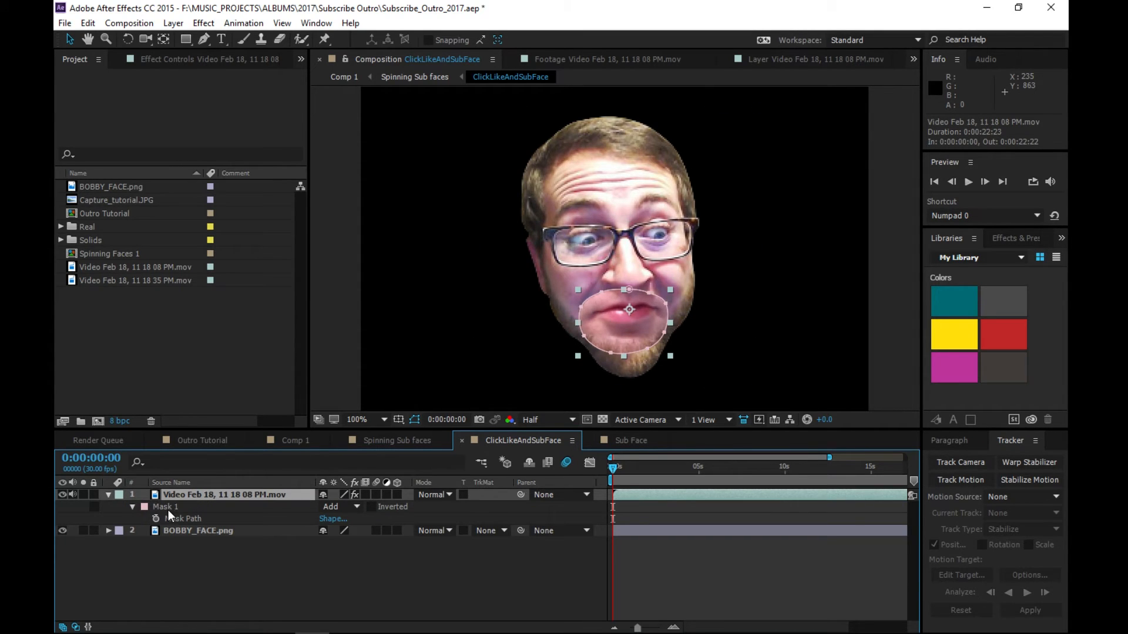
{"action": "left_click", "coordinate": [133, 507]}
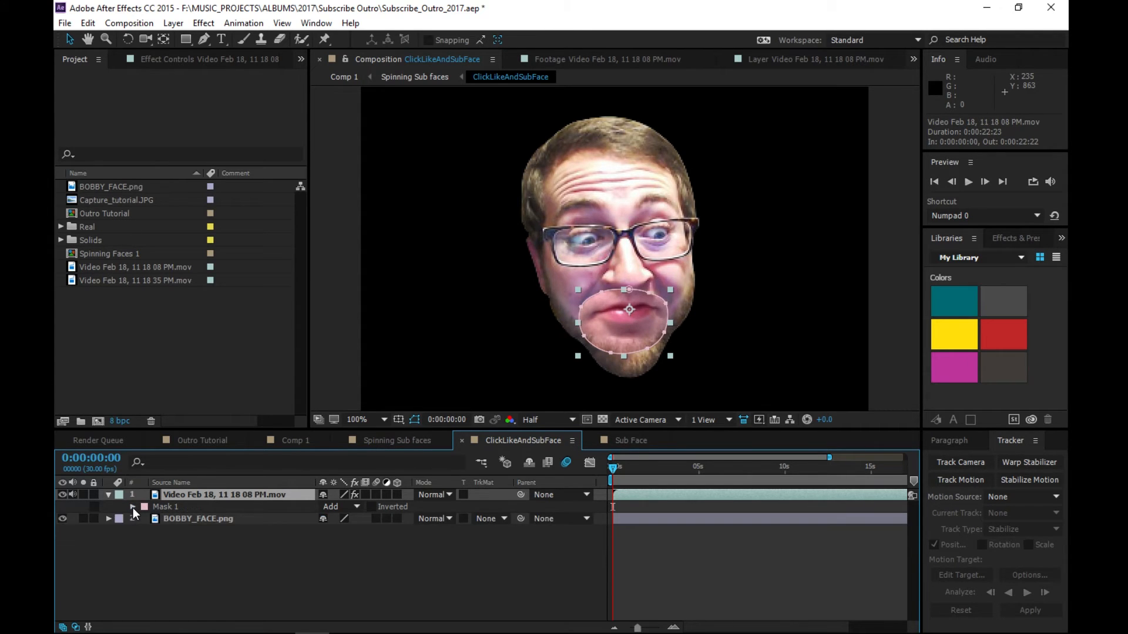
{"action": "left_click", "coordinate": [133, 508]}
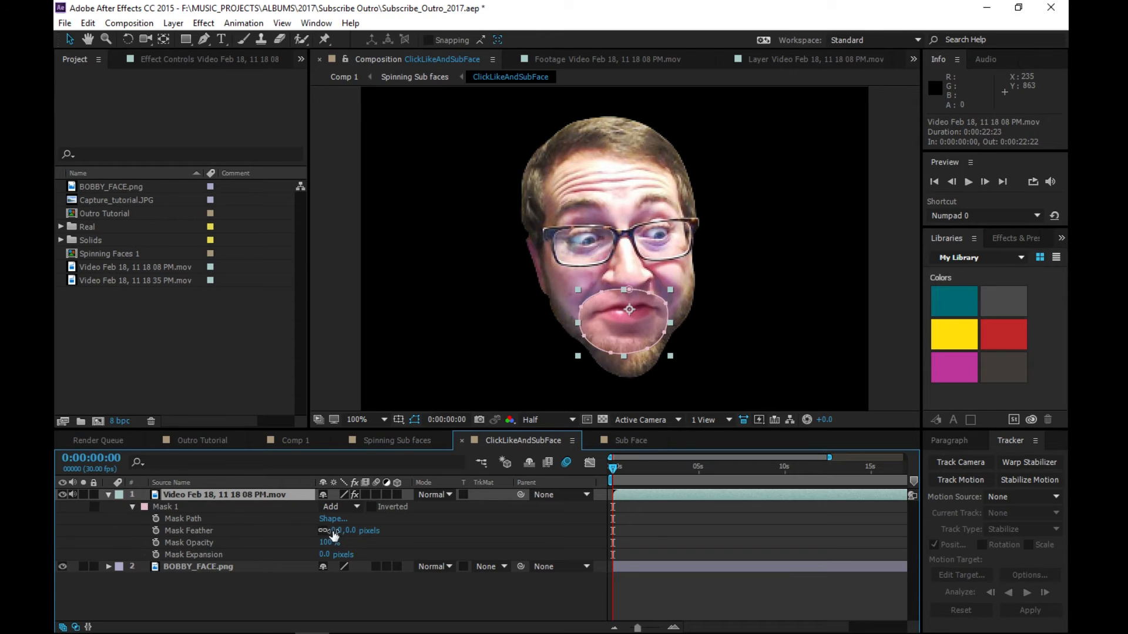
{"action": "left_click_drag", "start_coordinate": [333, 535], "coordinate": [347, 530]}
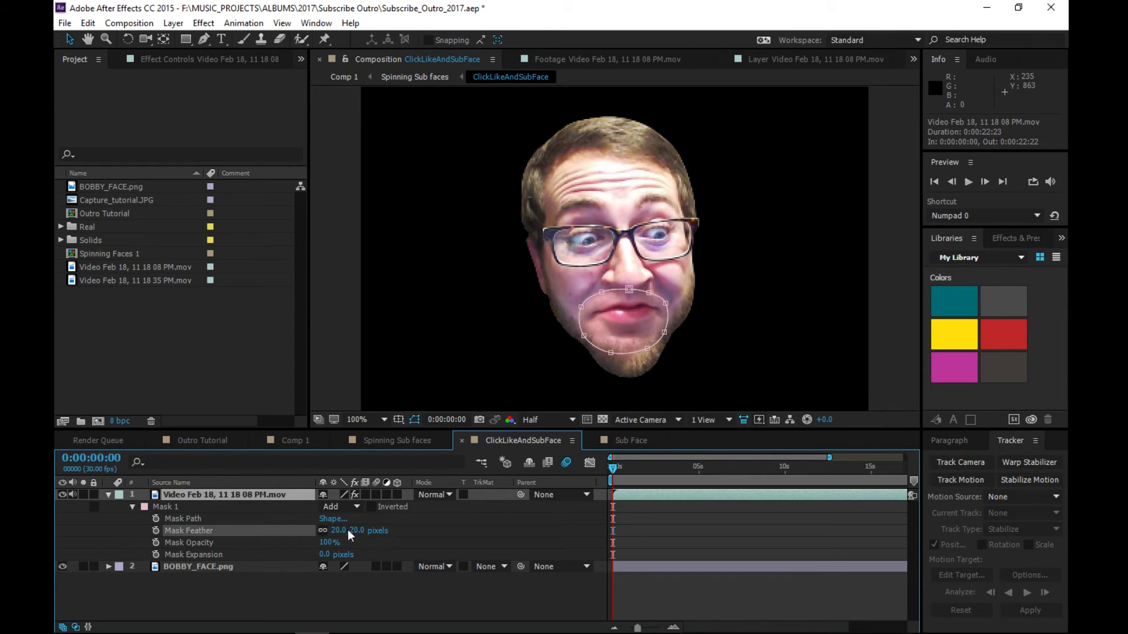
{"action": "left_click_drag", "start_coordinate": [339, 534], "coordinate": [352, 531]}
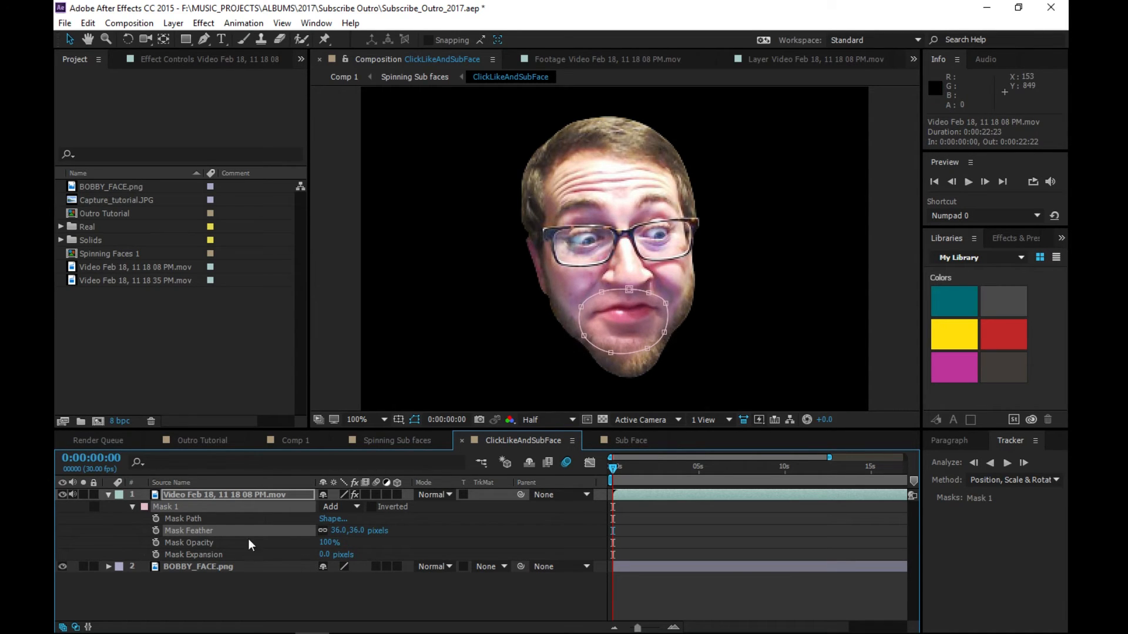
{"action": "mouse_move", "coordinate": [320, 558]}
{"action": "left_mouse_down"}
{"action": "mouse_move", "coordinate": [310, 556]}
{"action": "mouse_move", "coordinate": [370, 547]}
{"action": "mouse_move", "coordinate": [326, 553]}
{"action": "left_mouse_up"}
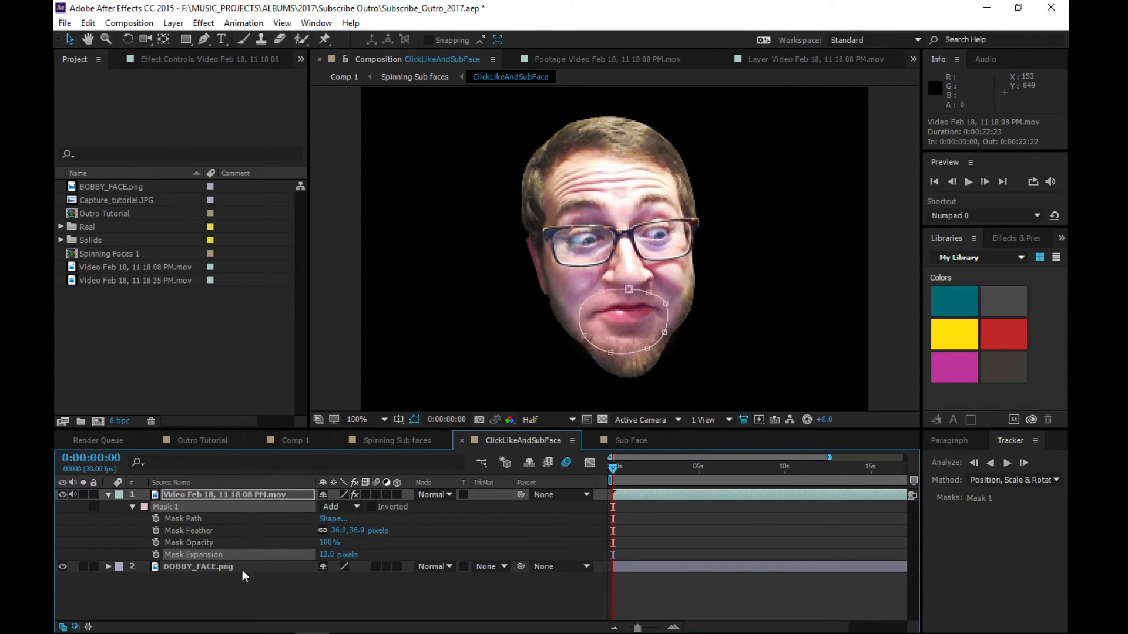
{"action": "left_click", "coordinate": [232, 586]}
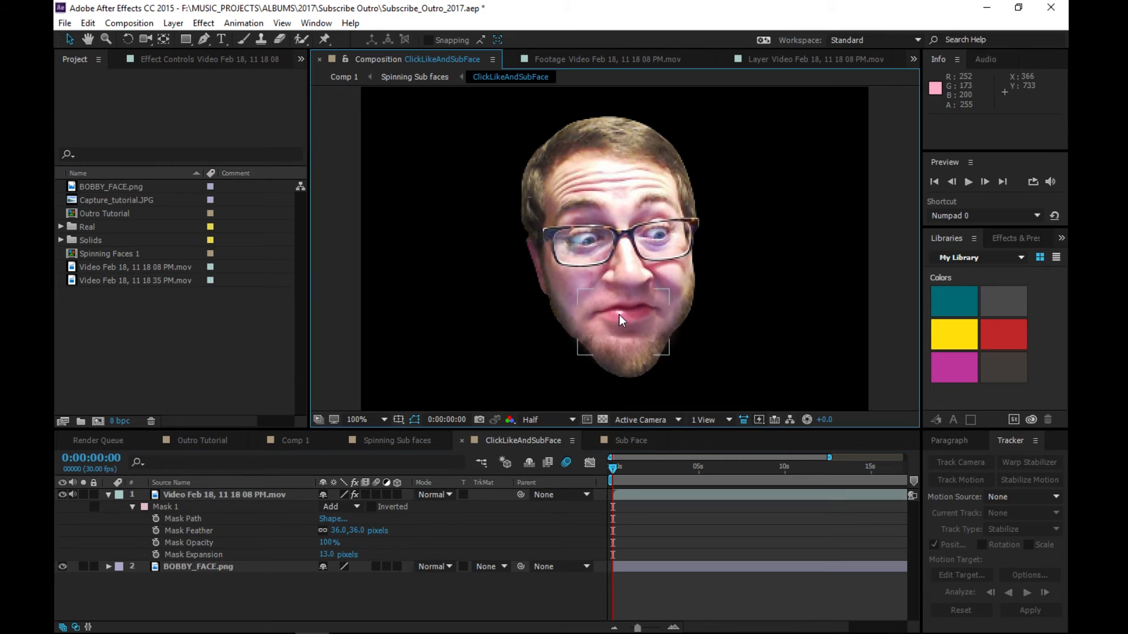
- Move the masked video layer to about position 384, 727 over the face image's mouth
{"action": "mouse_move", "coordinate": [608, 329]}
{"action": "left_mouse_down"}
{"action": "mouse_move", "coordinate": [628, 336]}
{"action": "mouse_move", "coordinate": [627, 357]}
{"action": "mouse_move", "coordinate": [619, 332]}
{"action": "left_mouse_up"}
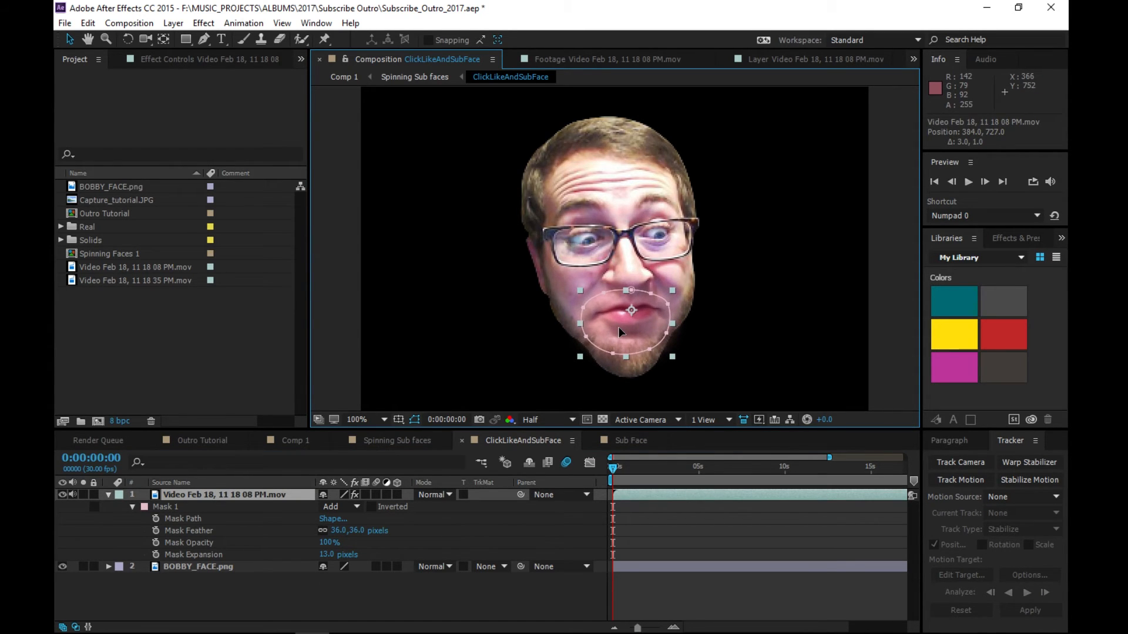
{"action": "left_click", "coordinate": [308, 590]}
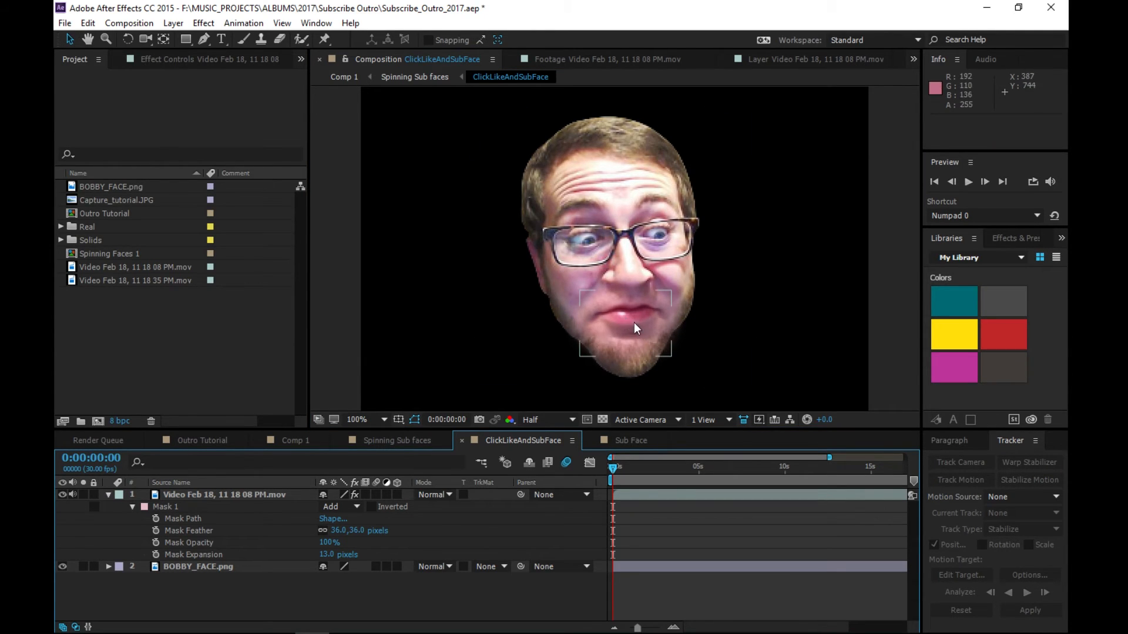
- Search the effects for curves and apply the Color Correction Curves effect to the masked video layer
{"action": "left_click", "coordinate": [212, 492]}
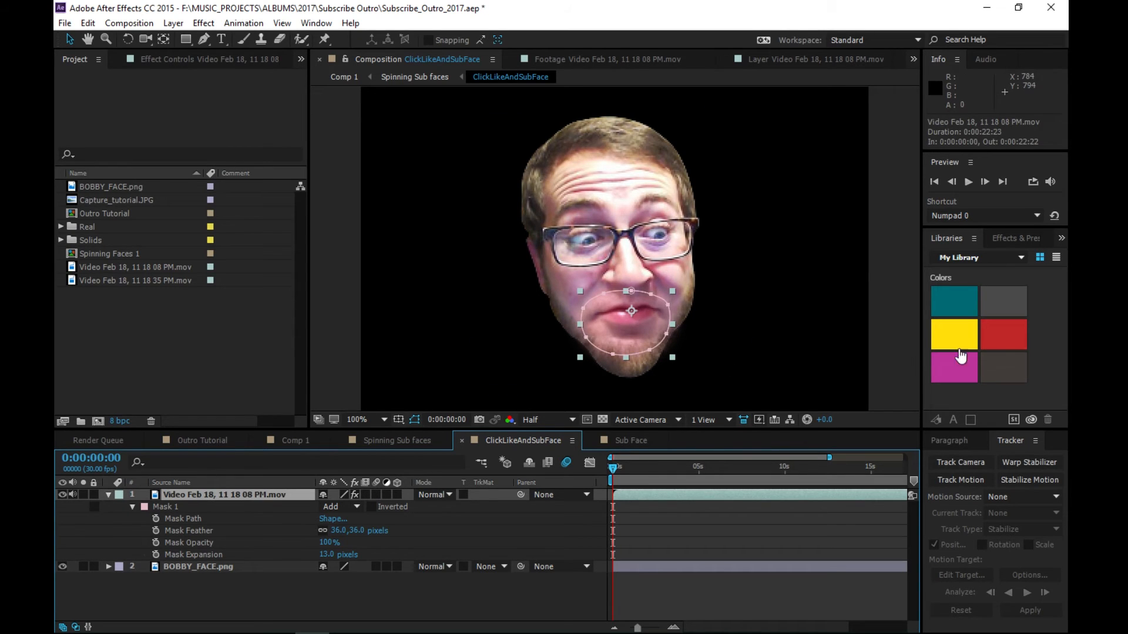
{"action": "left_click", "coordinate": [949, 441]}
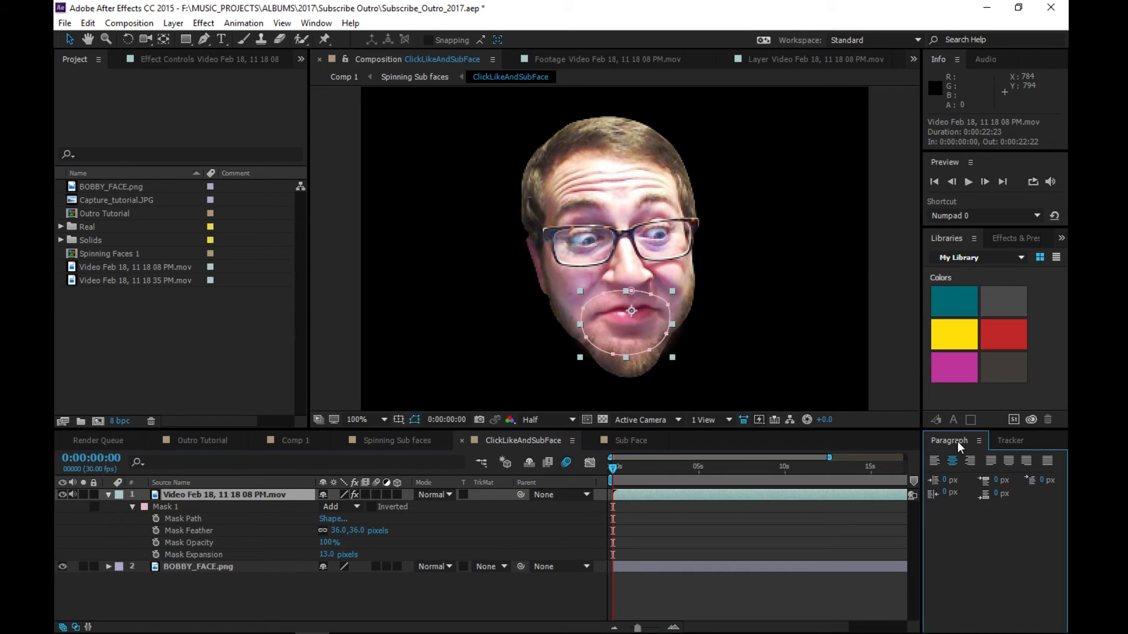
{"action": "left_click", "coordinate": [1010, 440]}
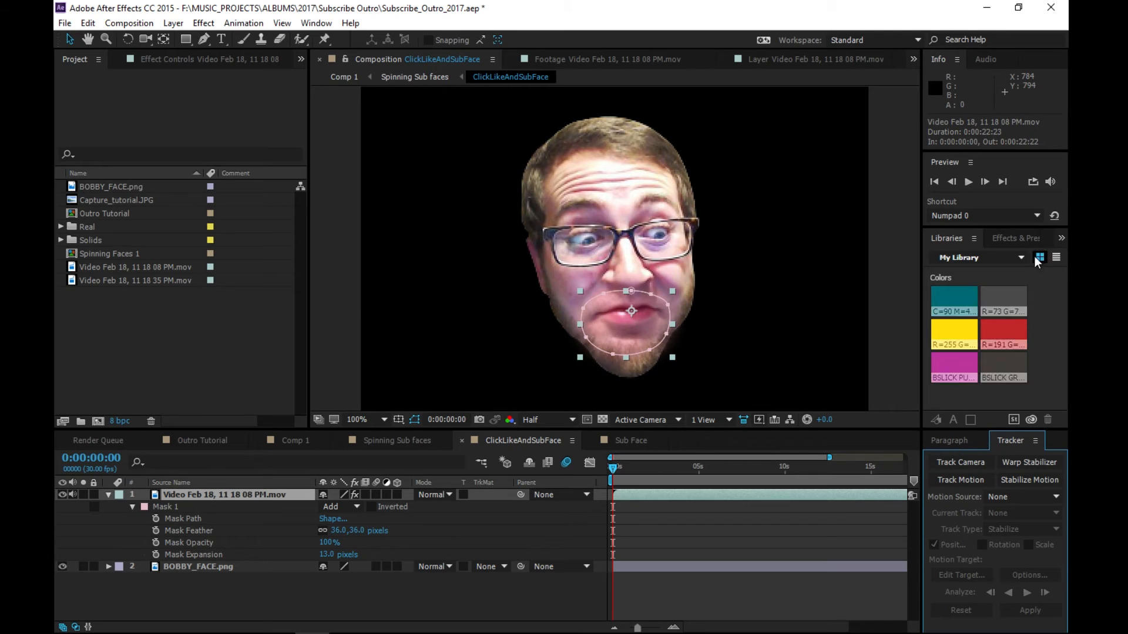
{"action": "left_click", "coordinate": [1010, 238]}
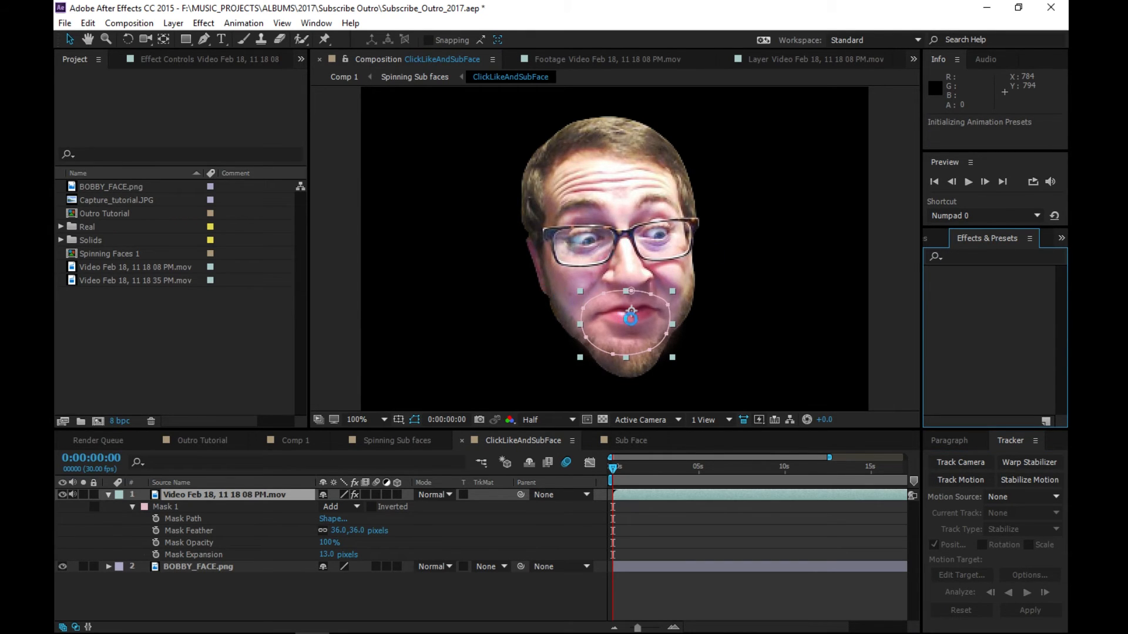
{"action": "left_click", "coordinate": [957, 256]}
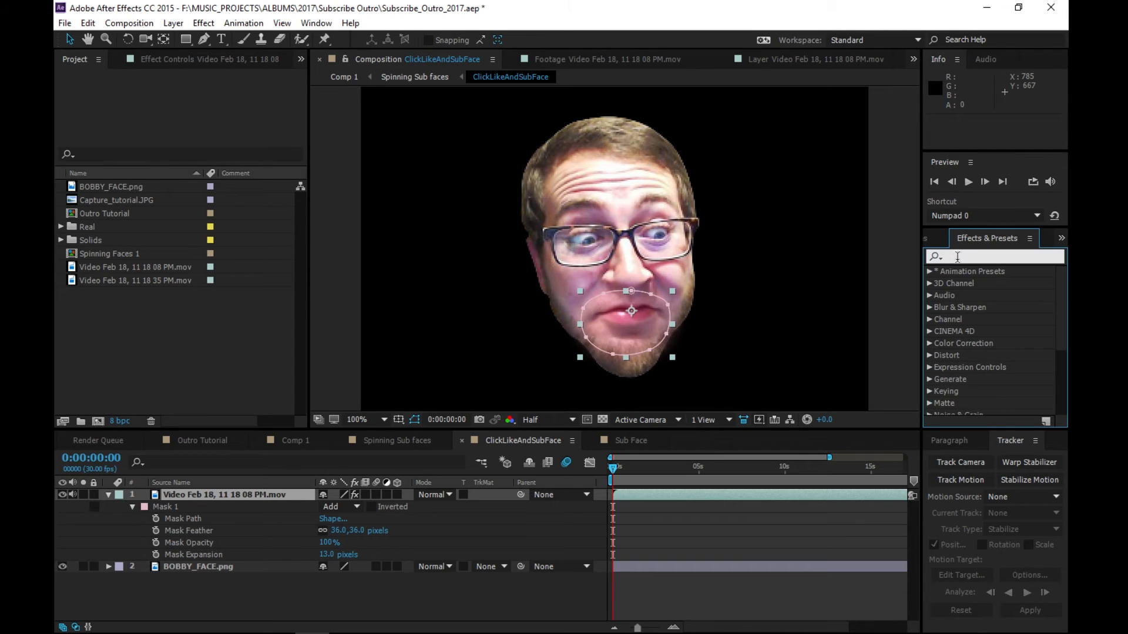
{"action": "type", "text": "curves"}
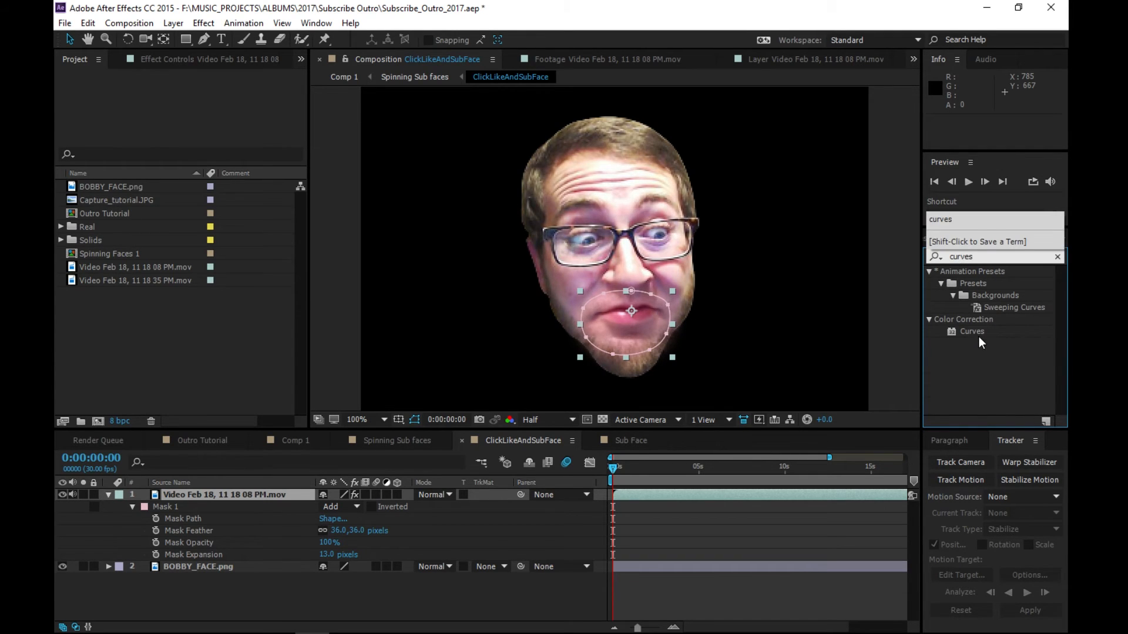
{"action": "left_click_drag", "start_coordinate": [979, 338], "coordinate": [232, 492]}
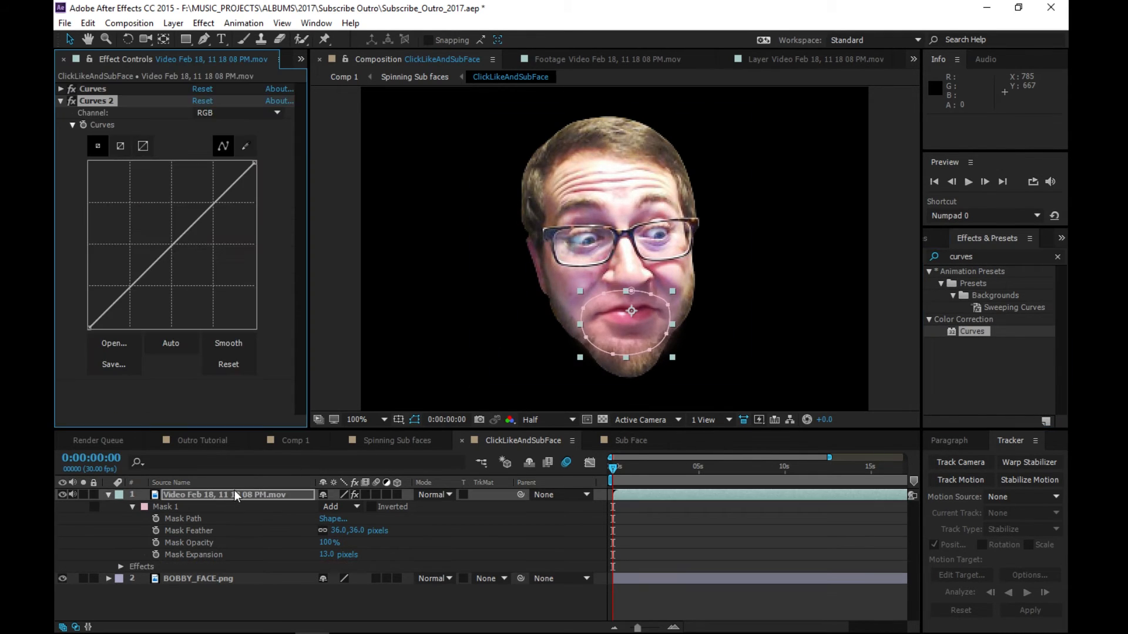
{"action": "left_click", "coordinate": [253, 601]}
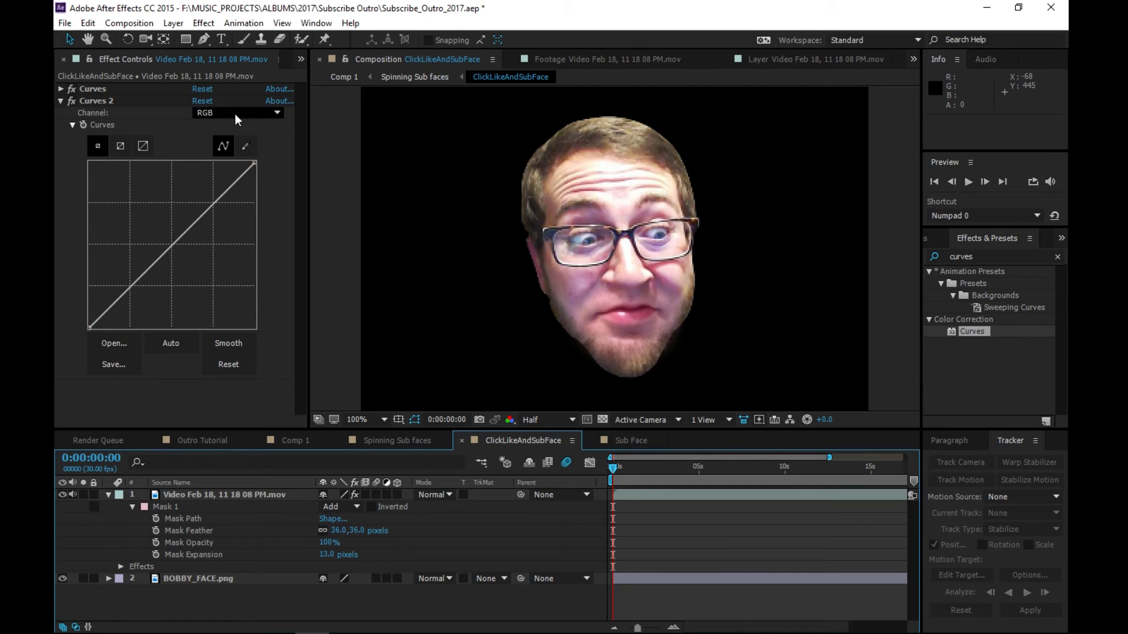
- Delete the original Curves effect from the video layer, keeping Curves 2
{"action": "left_click", "coordinate": [93, 90]}
{"action": "key", "text": "Delete"}
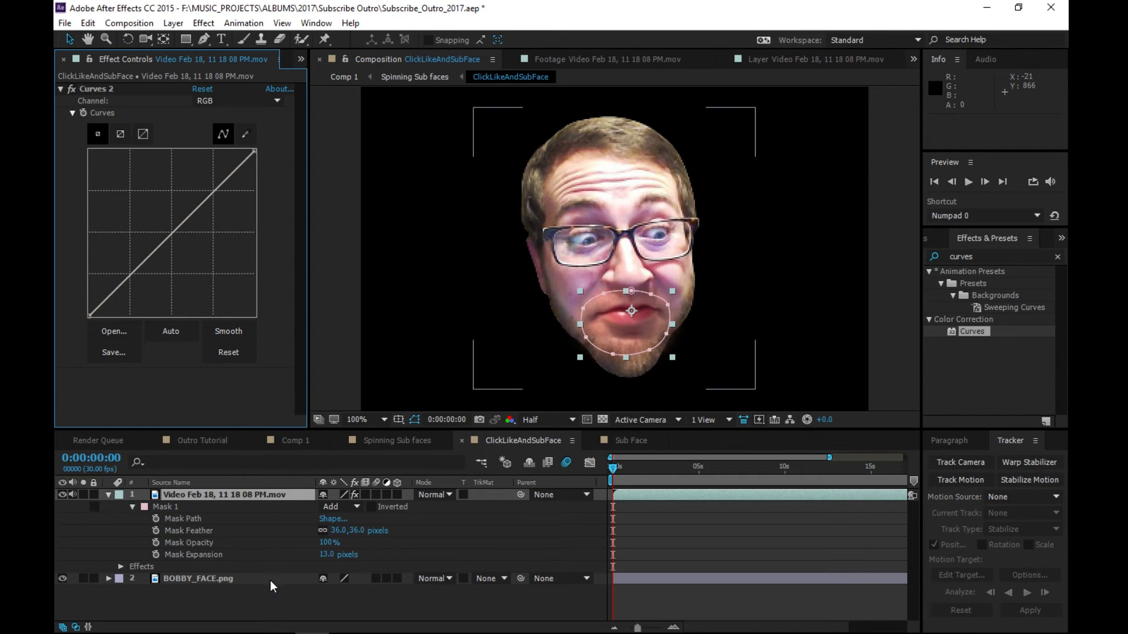
- Switch the Curves 2 effect on the masked video layer to the Red channel
{"action": "left_click", "coordinate": [265, 611]}
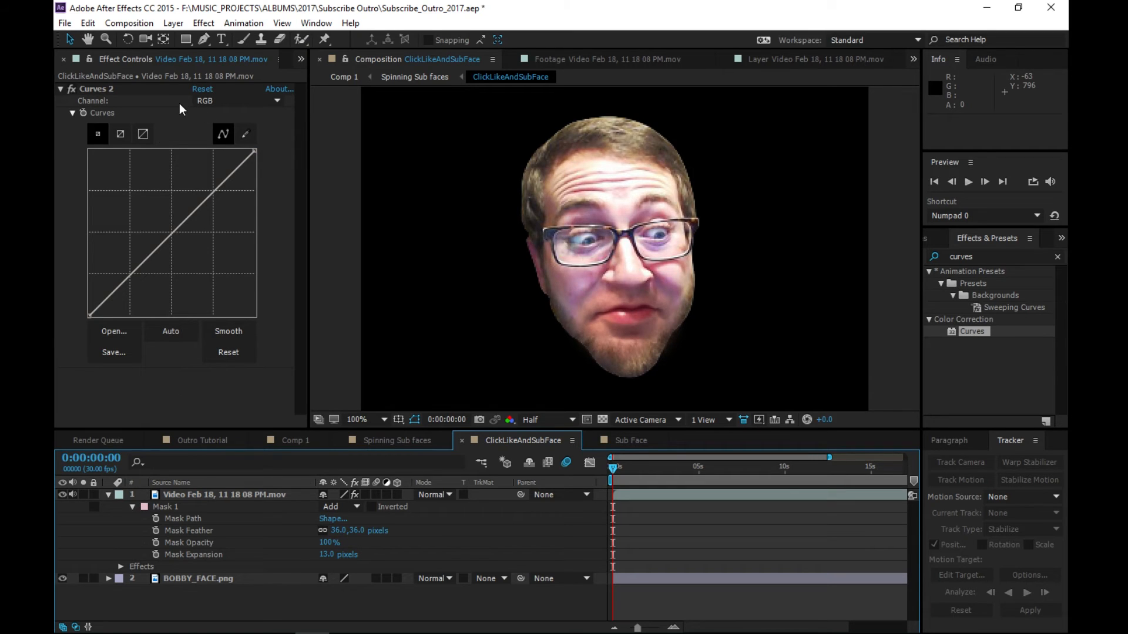
{"action": "left_click", "coordinate": [91, 92]}
{"action": "left_click", "coordinate": [229, 101]}
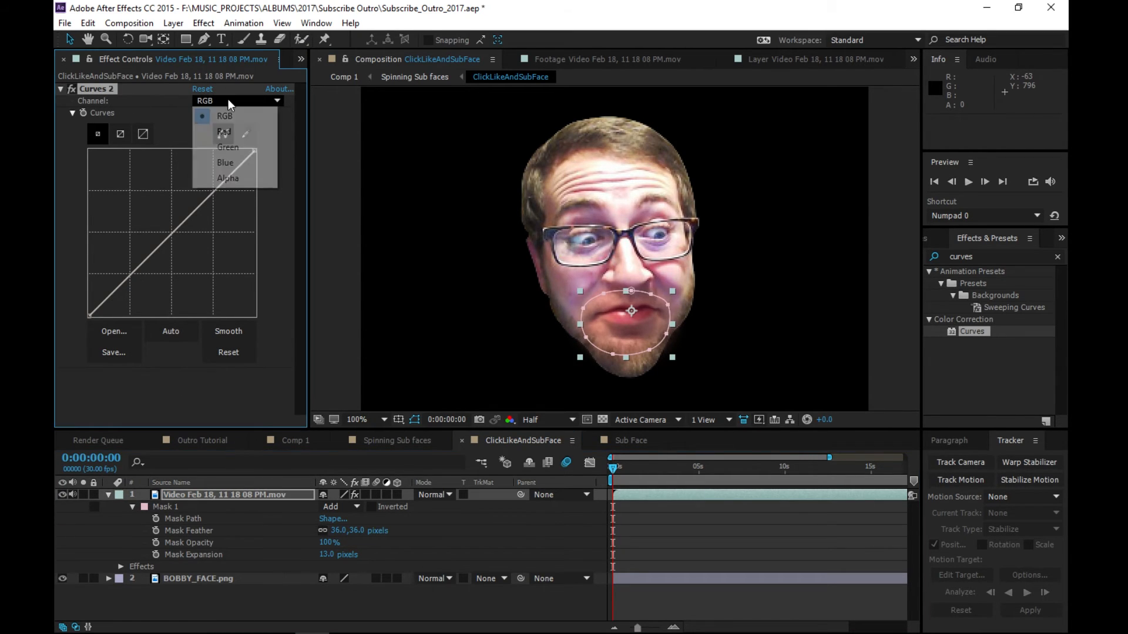
{"action": "left_click", "coordinate": [231, 130]}
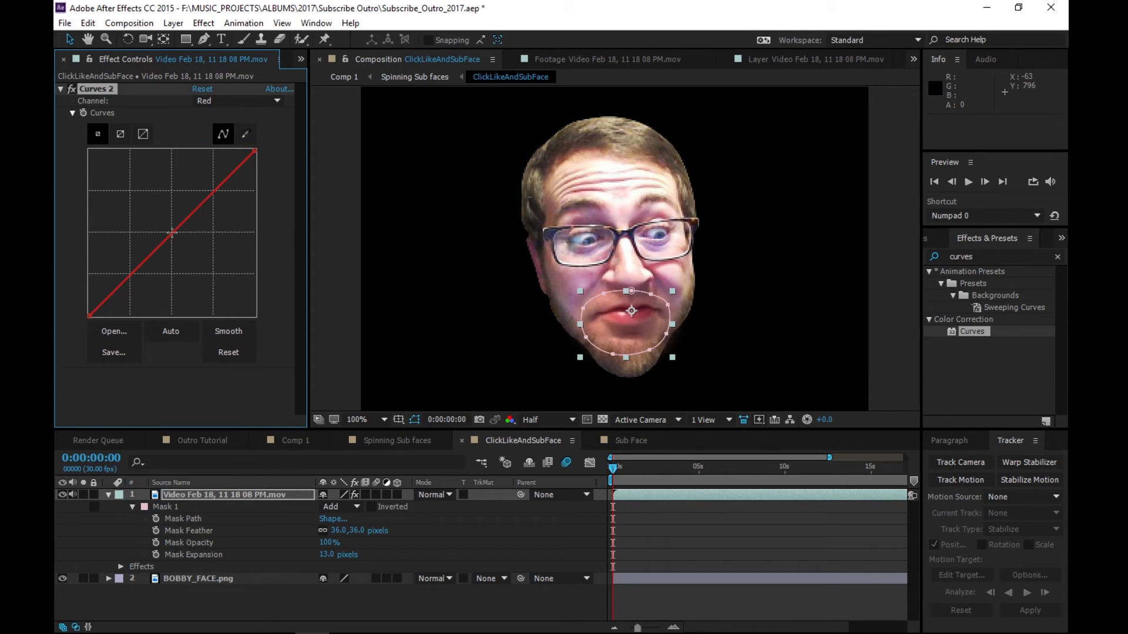
{"action": "mouse_move", "coordinate": [172, 233]}
{"action": "left_mouse_down"}
{"action": "mouse_move", "coordinate": [174, 247]}
{"action": "mouse_move", "coordinate": [171, 237]}
{"action": "left_mouse_up"}
{"action": "left_click_drag", "start_coordinate": [254, 155], "coordinate": [262, 179]}
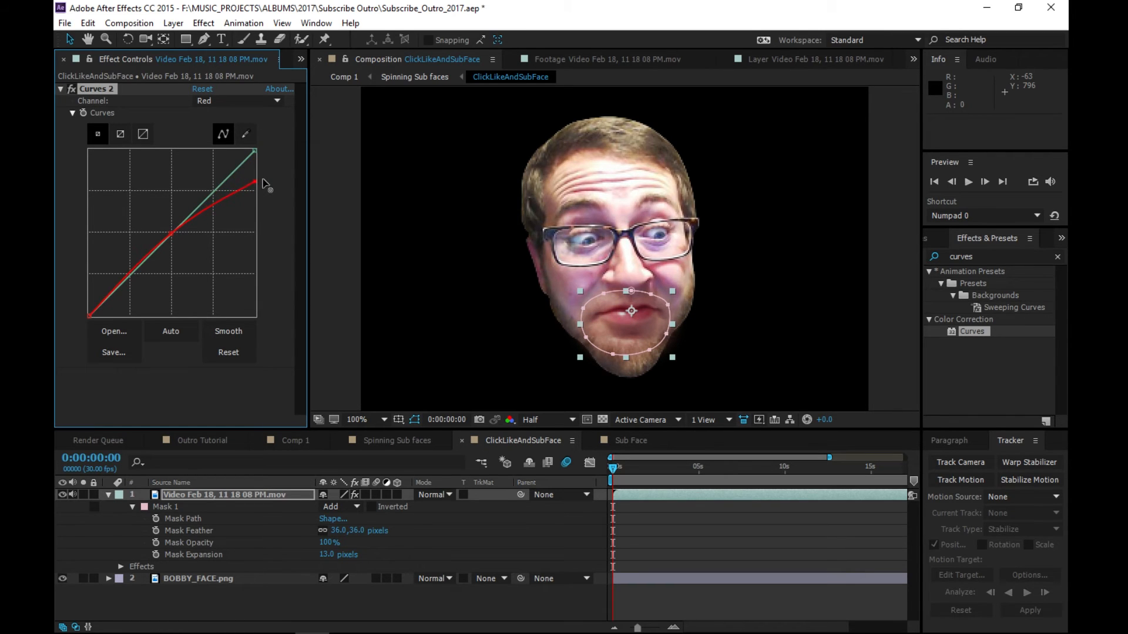
{"action": "left_click", "coordinate": [221, 330]}
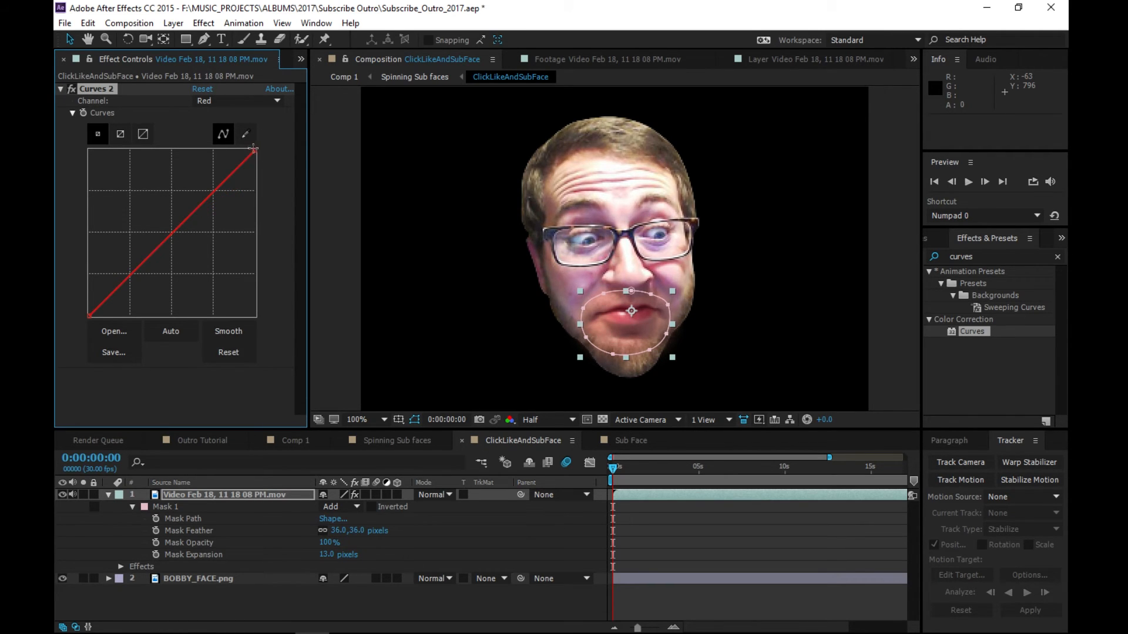
- Lower the highlight endpoint of the Red curve slightly in Curves 2, leaving the rest of the curve straight
{"action": "left_click_drag", "start_coordinate": [265, 176], "coordinate": [269, 173]}
{"action": "left_click", "coordinate": [221, 384]}
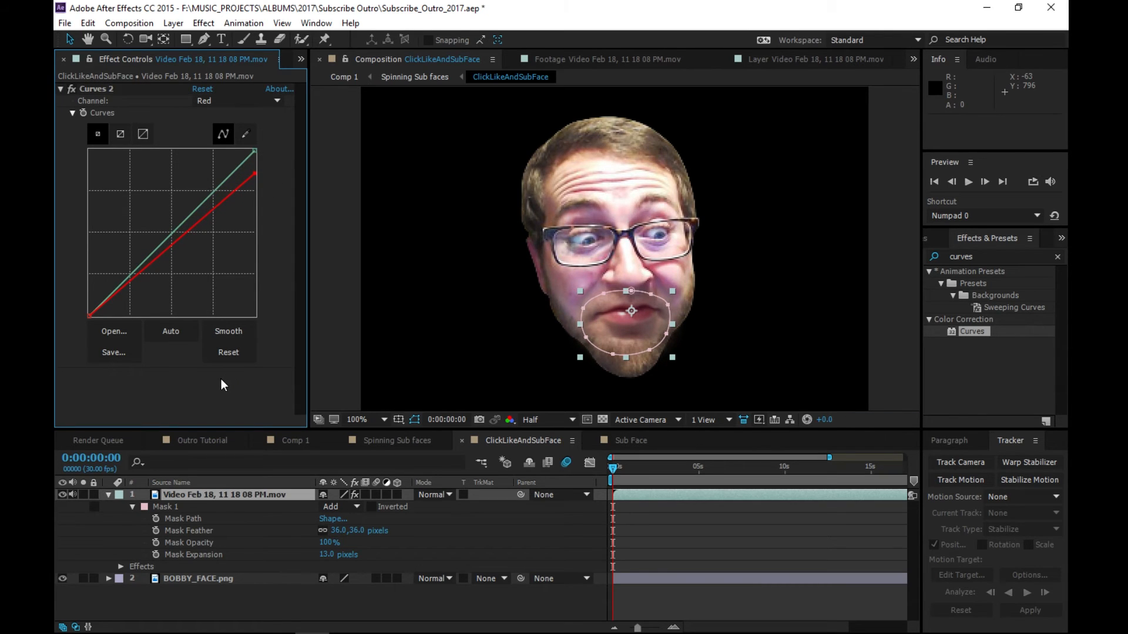
{"action": "left_click", "coordinate": [241, 592]}
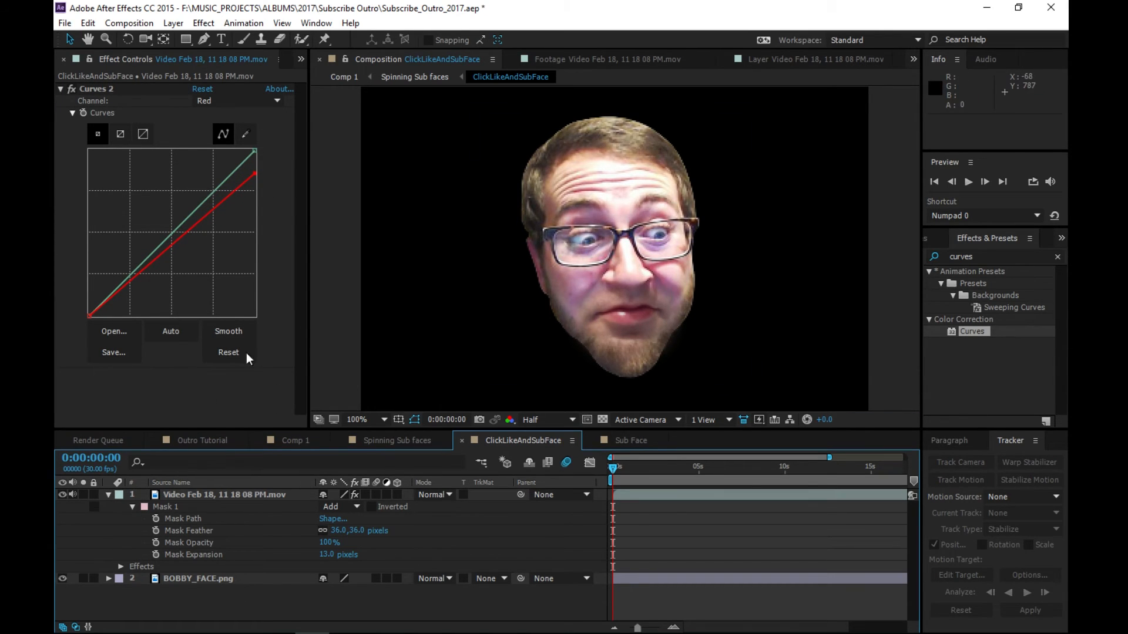
- Lower the highlight endpoint of the Green channel's curve in Curves 2 to nearly match the Red curve
{"action": "left_click", "coordinate": [245, 104]}
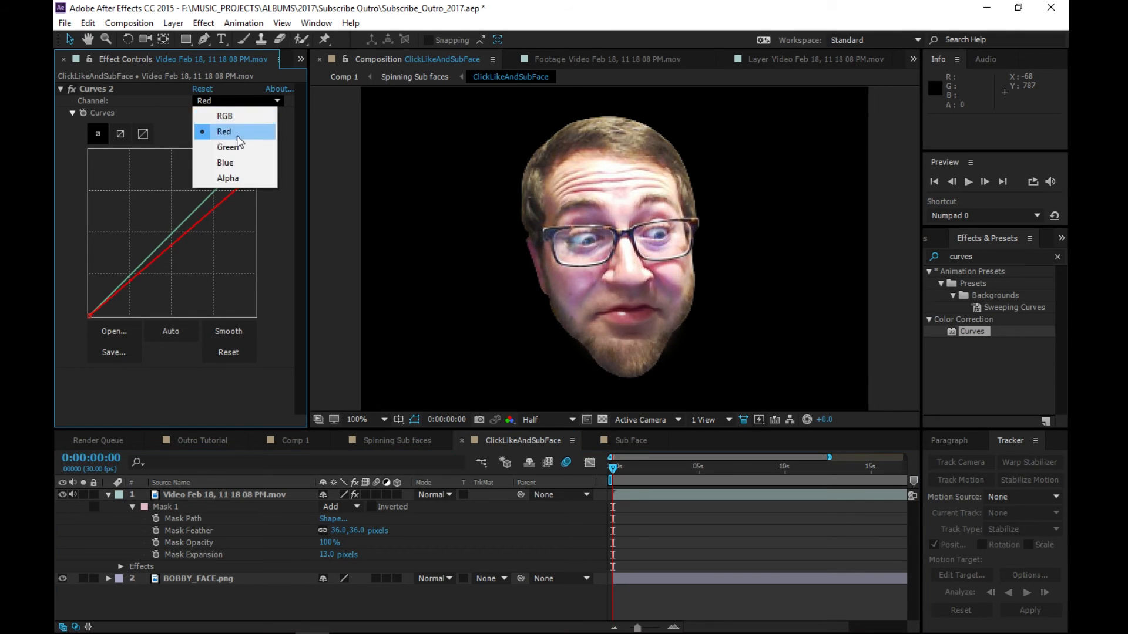
{"action": "left_click", "coordinate": [229, 146]}
{"action": "left_click_drag", "start_coordinate": [256, 154], "coordinate": [262, 169]}
{"action": "left_click", "coordinate": [231, 349]}
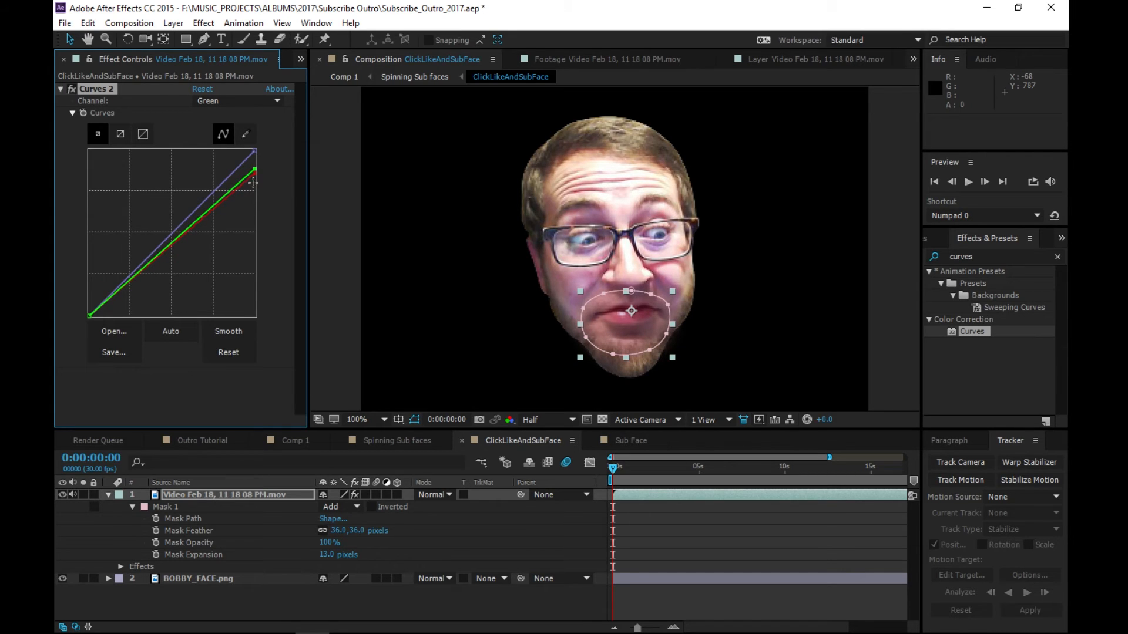
{"action": "left_click", "coordinate": [259, 607]}
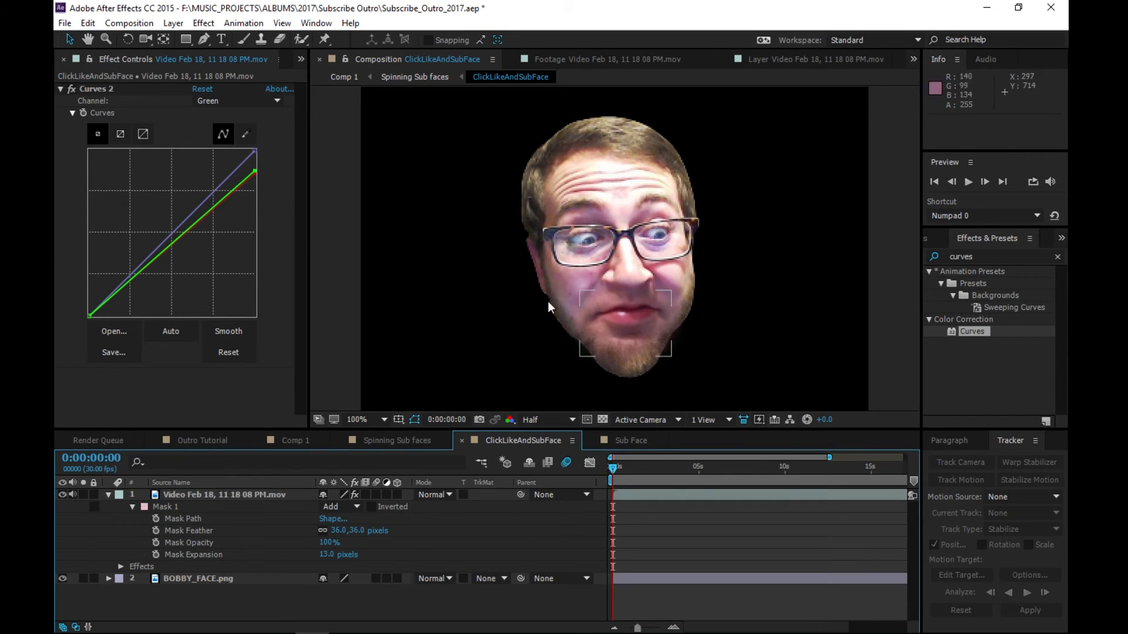
- Raise the midtones of the RGB curve slightly in Curves 2 to brighten the masked mouth
{"action": "left_click", "coordinate": [217, 104]}
{"action": "left_click", "coordinate": [224, 113]}
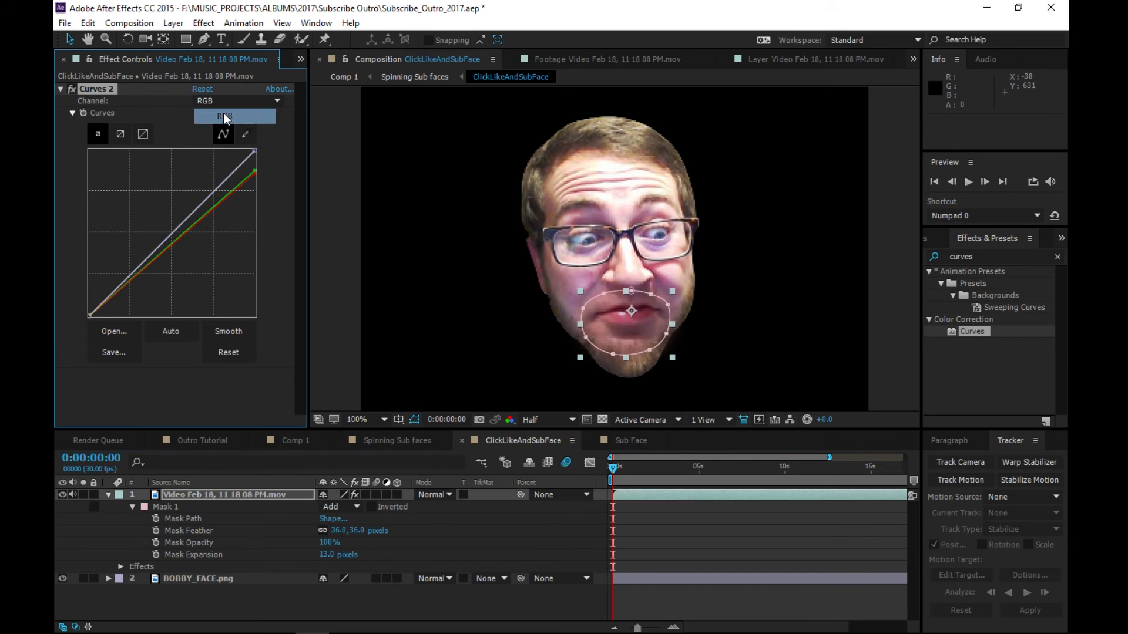
{"action": "left_click_drag", "start_coordinate": [177, 229], "coordinate": [179, 219]}
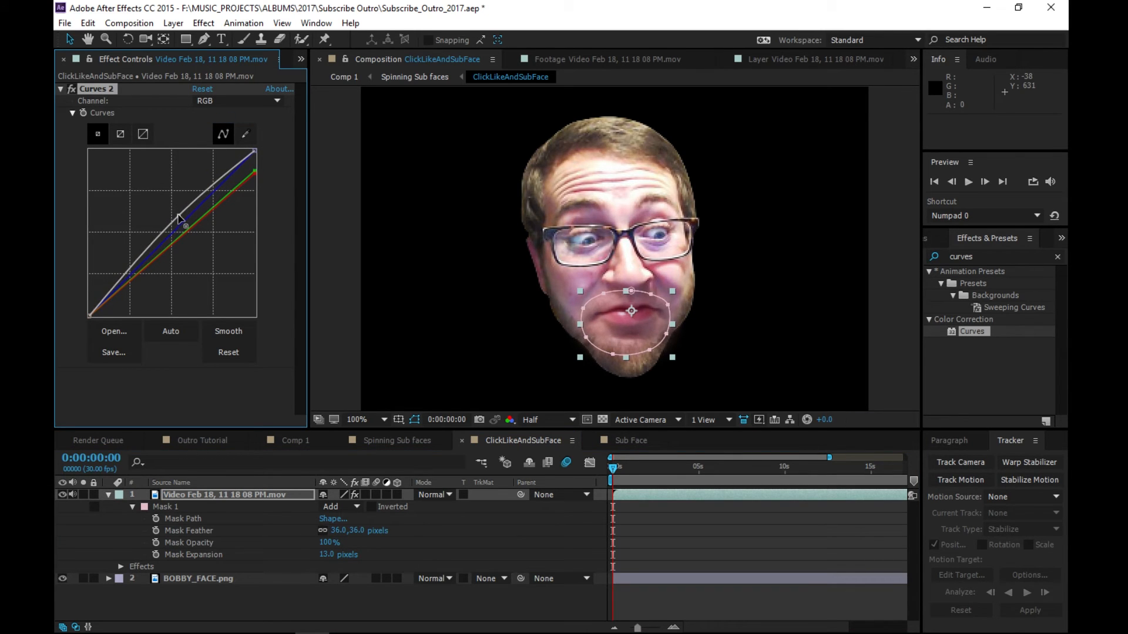
{"action": "left_click", "coordinate": [254, 588]}
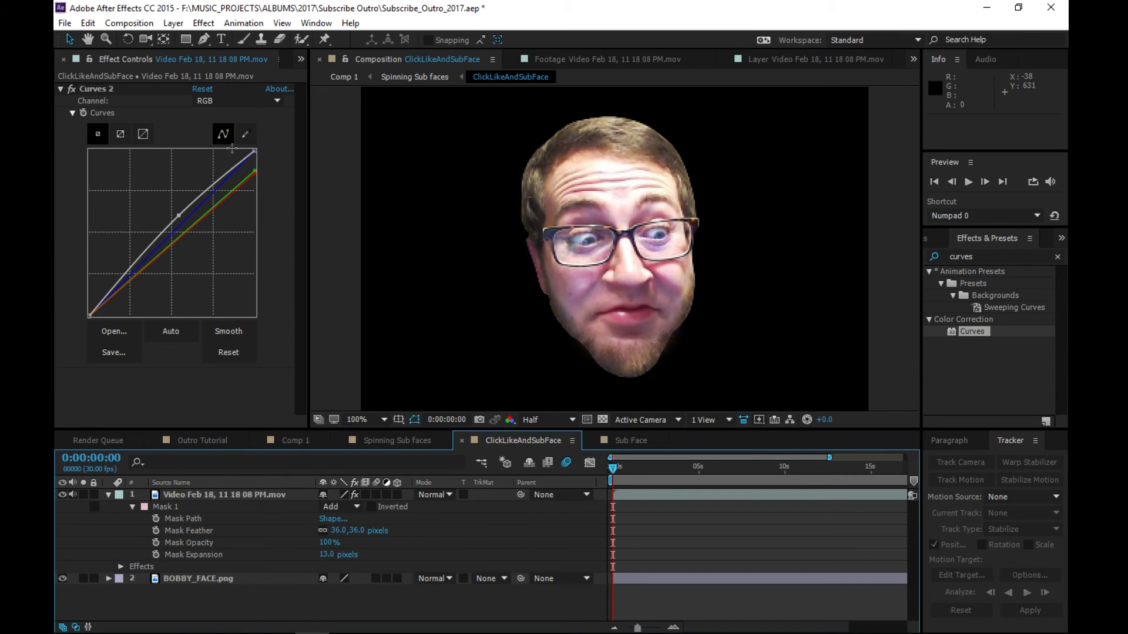
- Lower the Red channel's highlight endpoint further in Curves 2, to about three quarters of the graph height
{"action": "left_click", "coordinate": [220, 102]}
{"action": "left_click", "coordinate": [222, 130]}
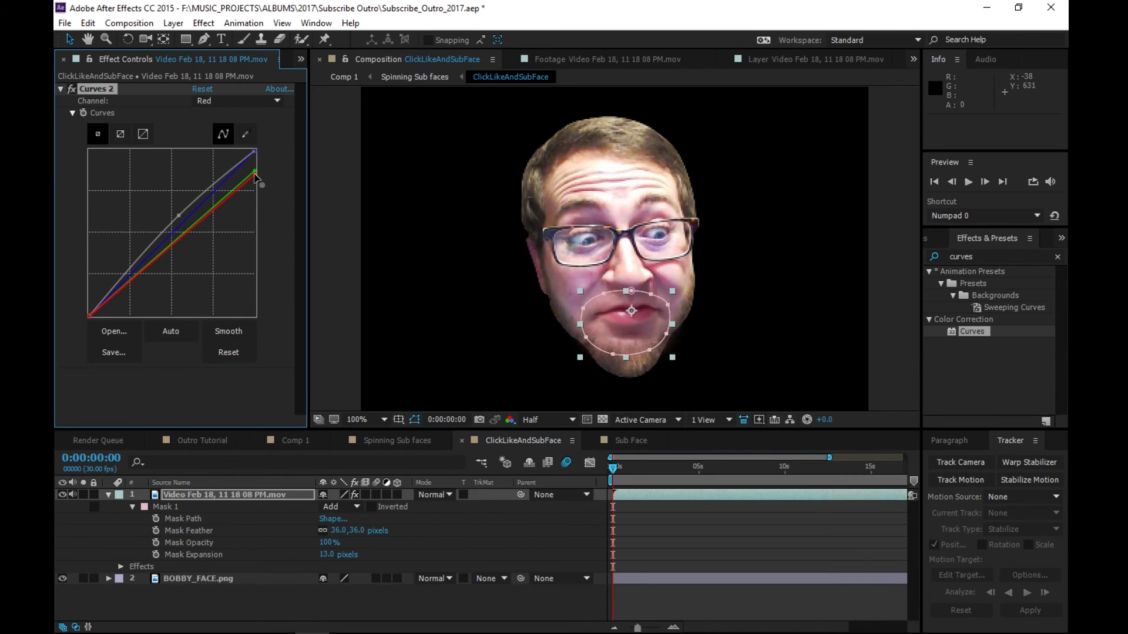
{"action": "left_click_drag", "start_coordinate": [254, 174], "coordinate": [256, 191]}
{"action": "left_click", "coordinate": [289, 590]}
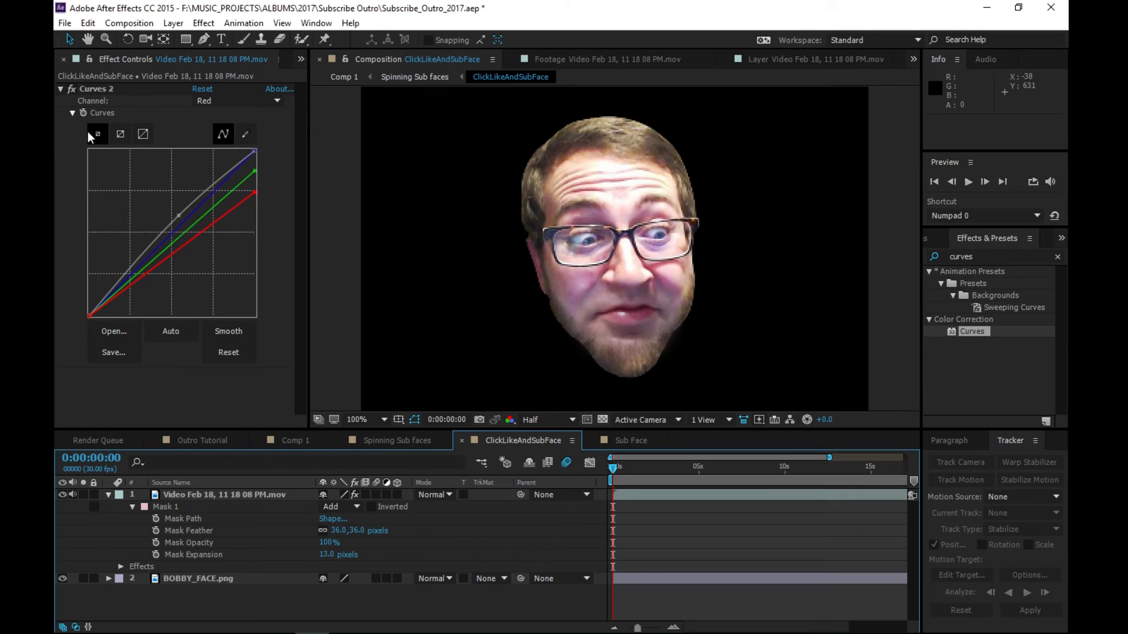
- Preview the color-matched talking face from the start over the full duration, and check the Spinning Sub faces composition
{"action": "left_click", "coordinate": [72, 89]}
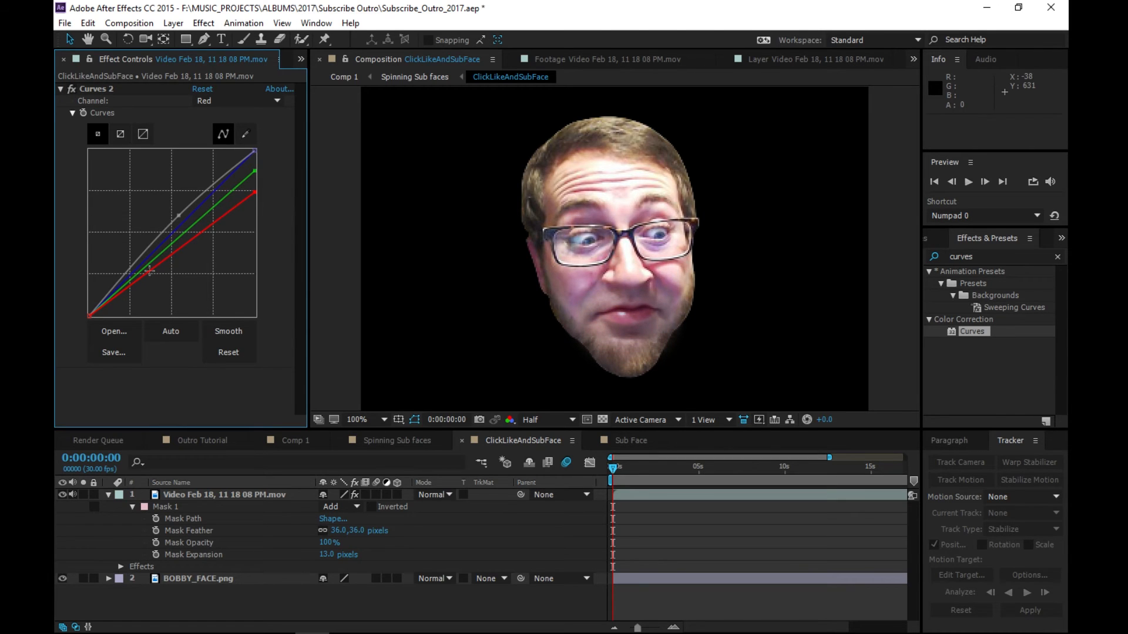
{"action": "key", "text": "space"}
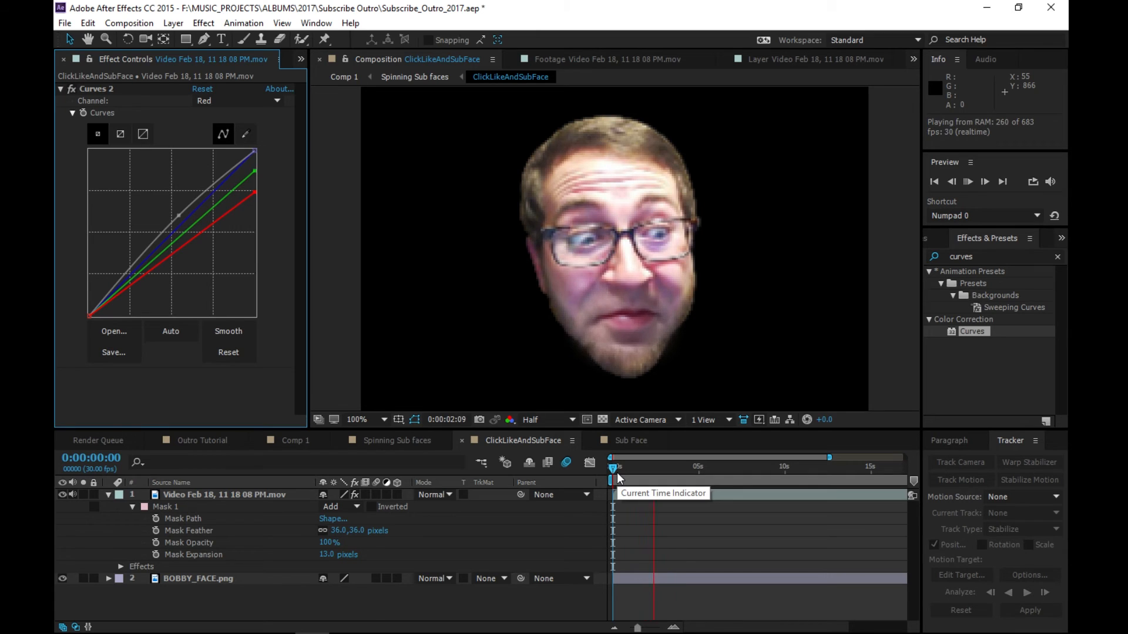
{"action": "left_click_drag", "start_coordinate": [651, 464], "coordinate": [609, 469]}
{"action": "key", "text": "space"}
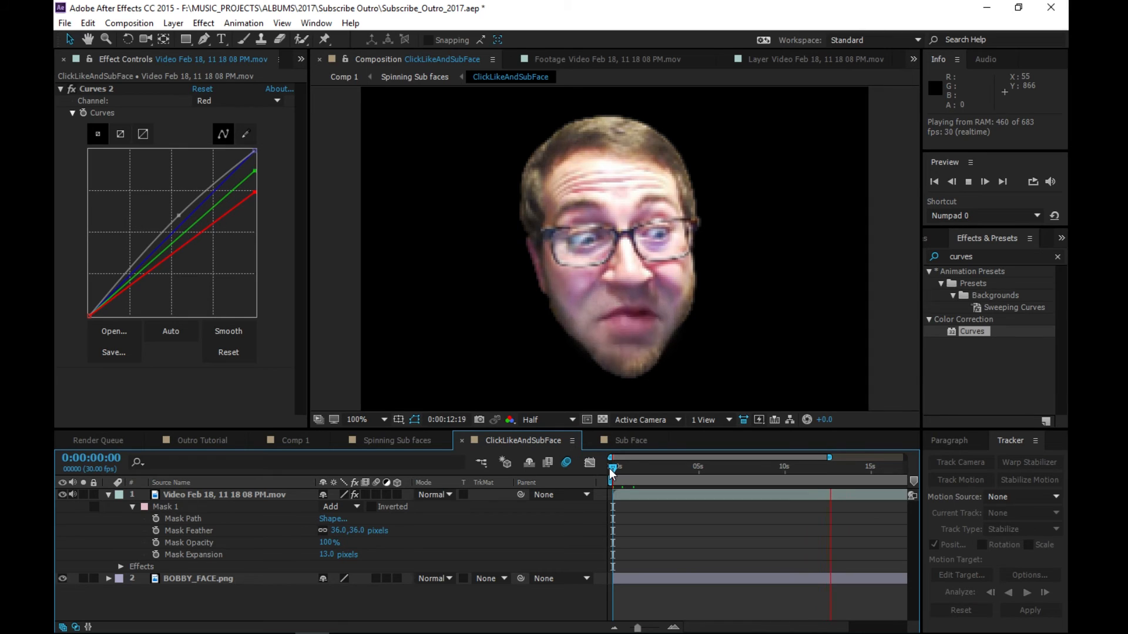
{"action": "key", "text": "space"}
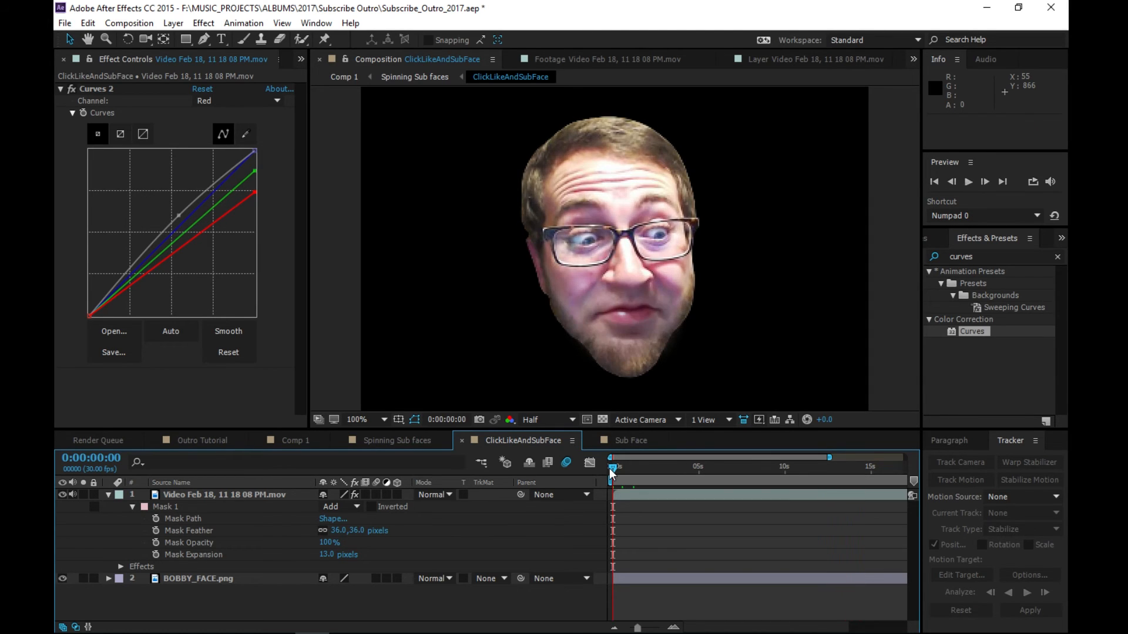
{"action": "left_click_drag", "start_coordinate": [732, 464], "coordinate": [904, 457]}
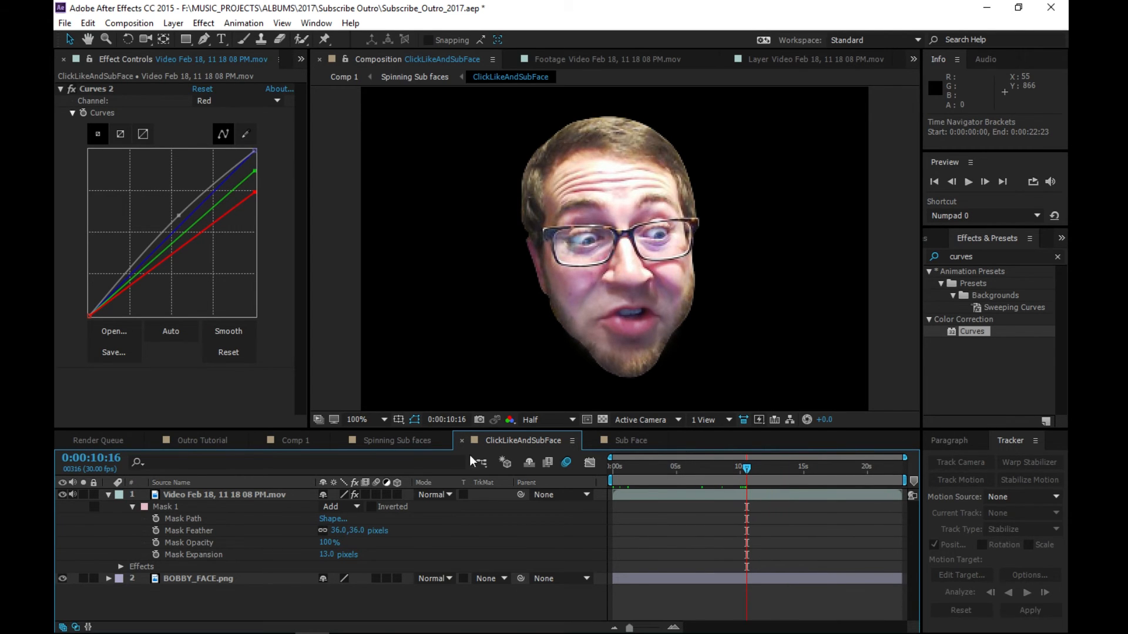
{"action": "left_click", "coordinate": [421, 443]}
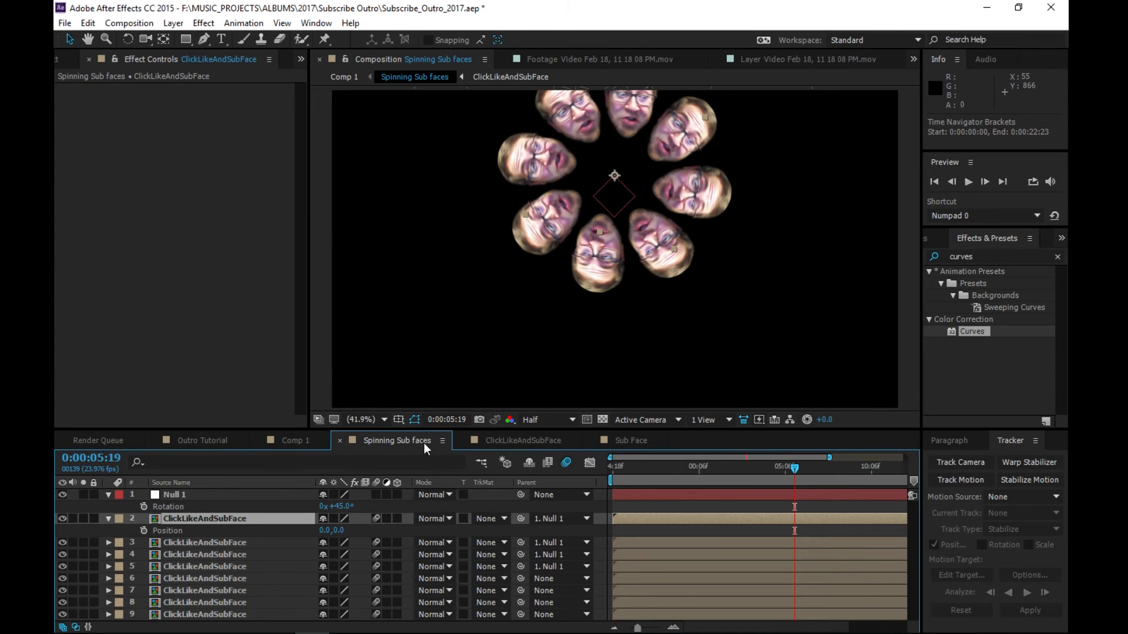
{"action": "left_click", "coordinate": [506, 442]}
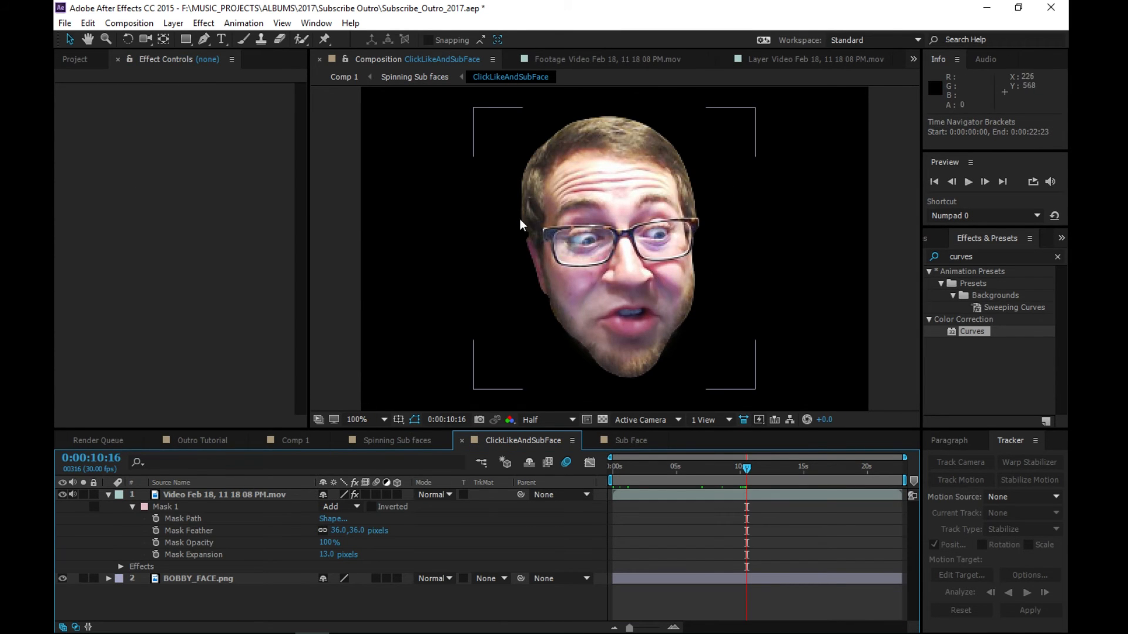
- Copy the masked video and BOBBY_FACE.png layers from ClickLikeAndSubFace into the Outro Tutorial composition
{"action": "left_click", "coordinate": [108, 579]}
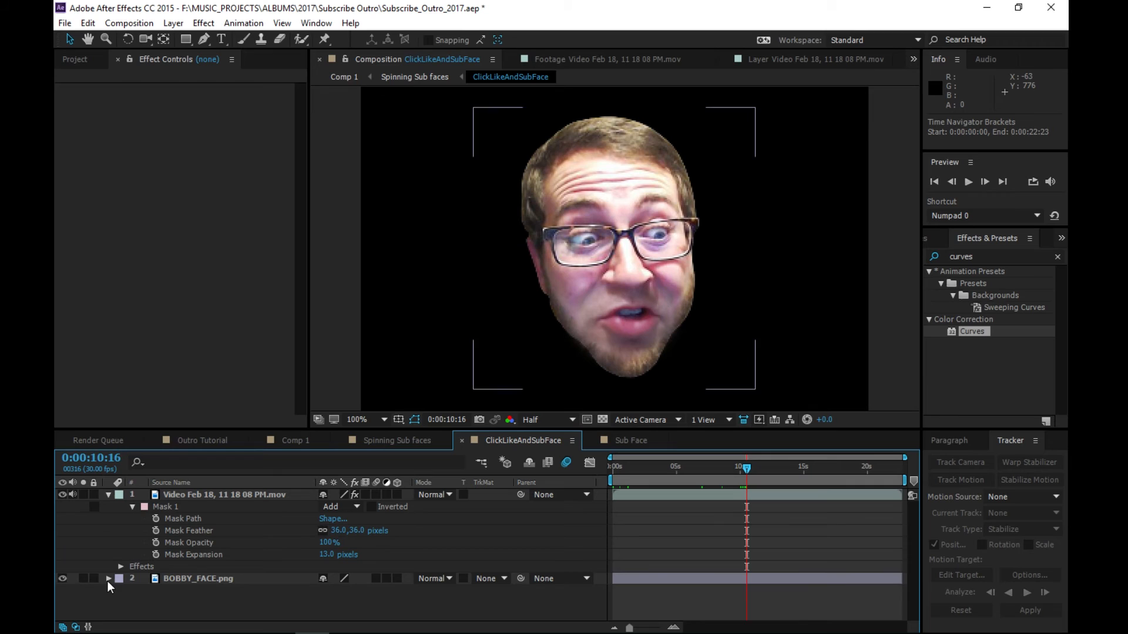
{"action": "left_click", "coordinate": [108, 494]}
{"action": "left_click", "coordinate": [108, 506]}
{"action": "left_click", "coordinate": [210, 494]}
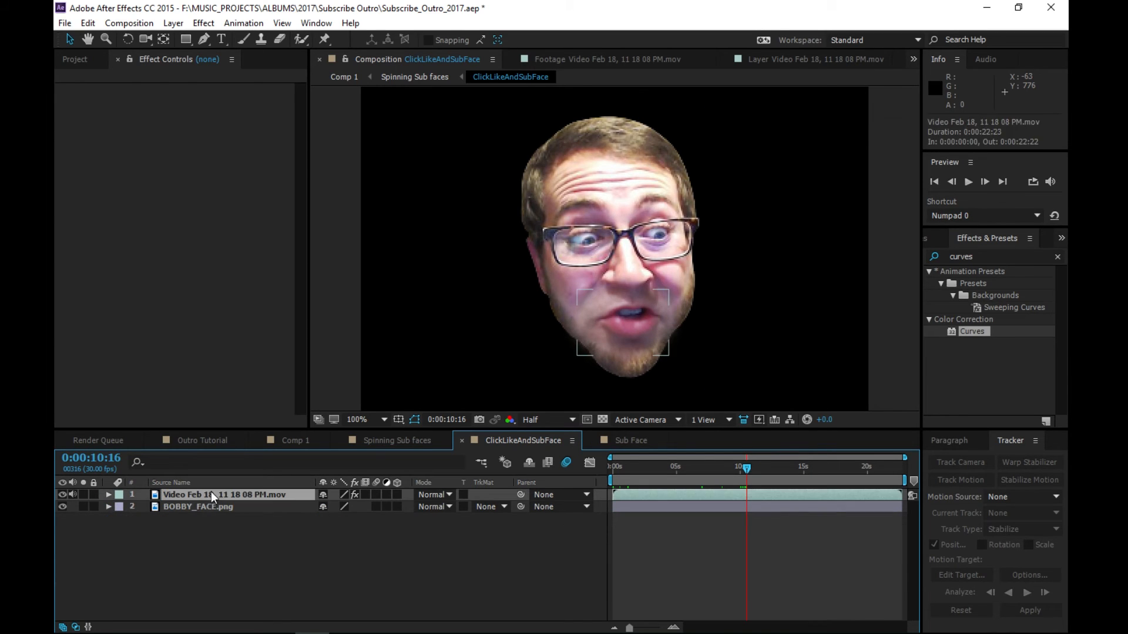
{"action": "left_click", "coordinate": [216, 507], "text": "shift"}
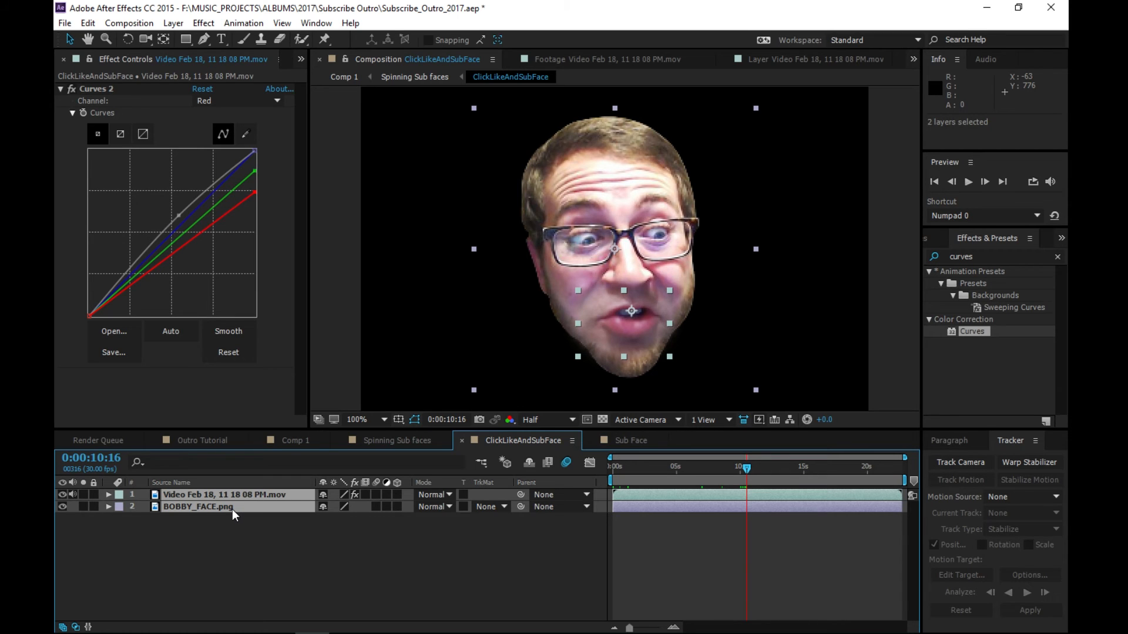
{"action": "left_click", "coordinate": [210, 440]}
{"action": "left_click", "coordinate": [205, 566]}
{"action": "left_click", "coordinate": [195, 509]}
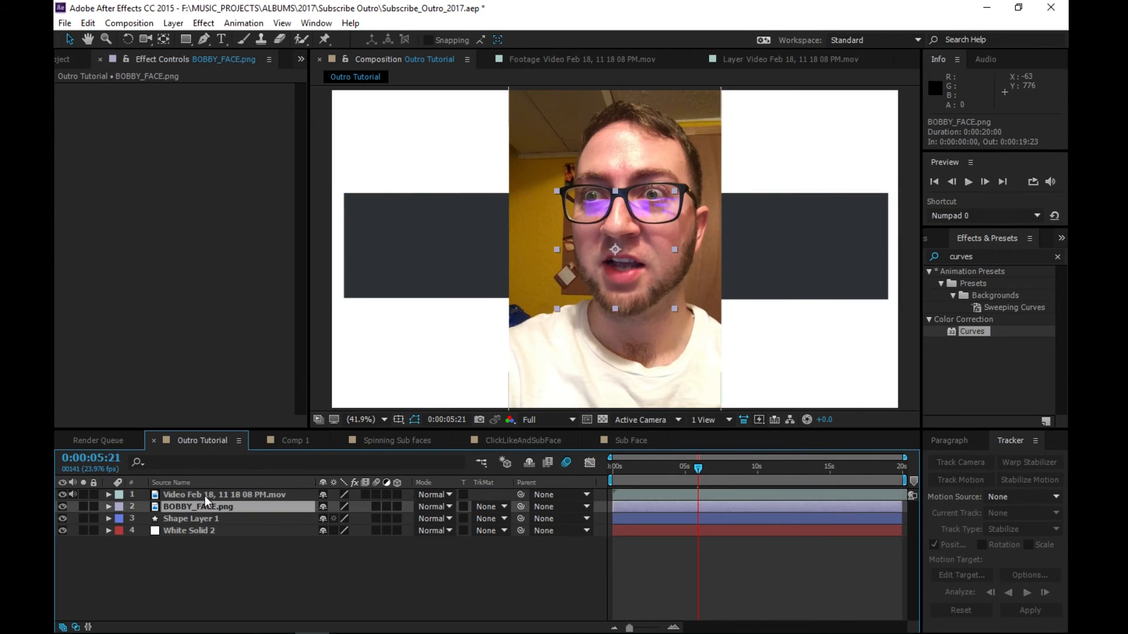
{"action": "left_click", "coordinate": [205, 495], "text": "shift"}
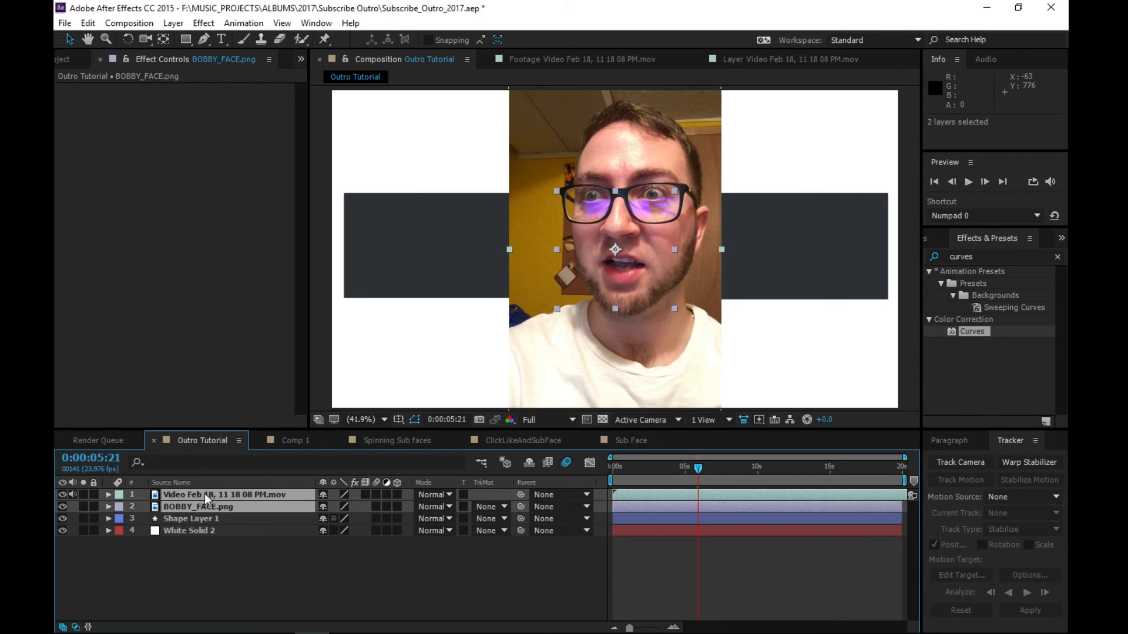
{"action": "key", "text": "ctrl+c"}
{"action": "left_click", "coordinate": [214, 545]}
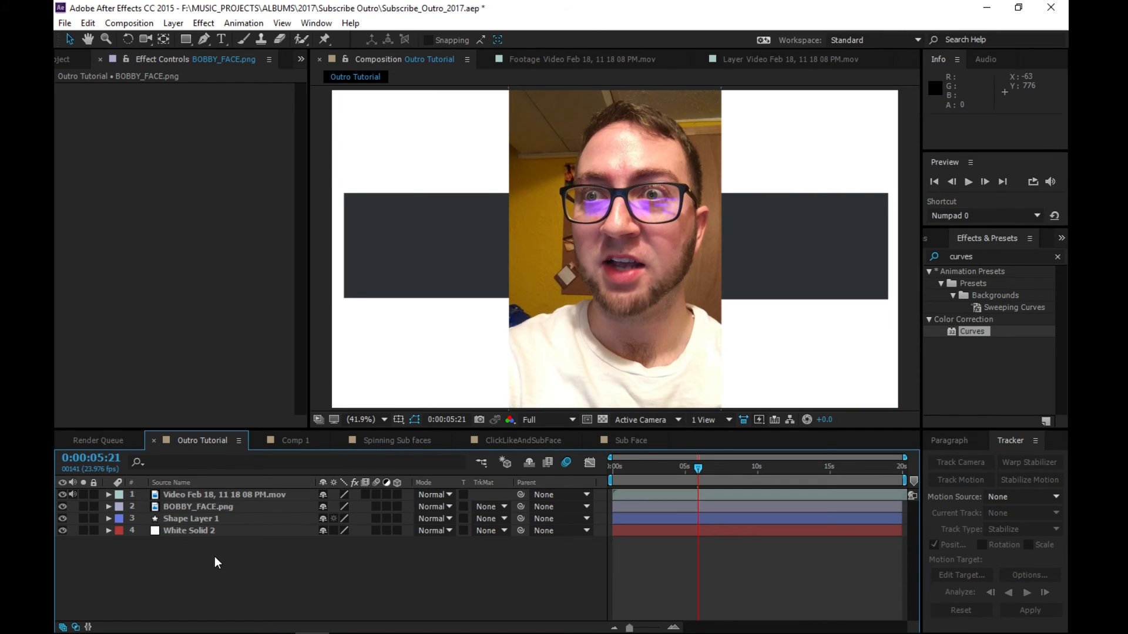
{"action": "key", "text": "ctrl+v"}
- Delete the original unmasked video layer and the old BOBBY_FACE.png layer beneath the pasted pair
{"action": "left_click", "coordinate": [209, 531]}
{"action": "left_click", "coordinate": [211, 519], "text": "shift"}
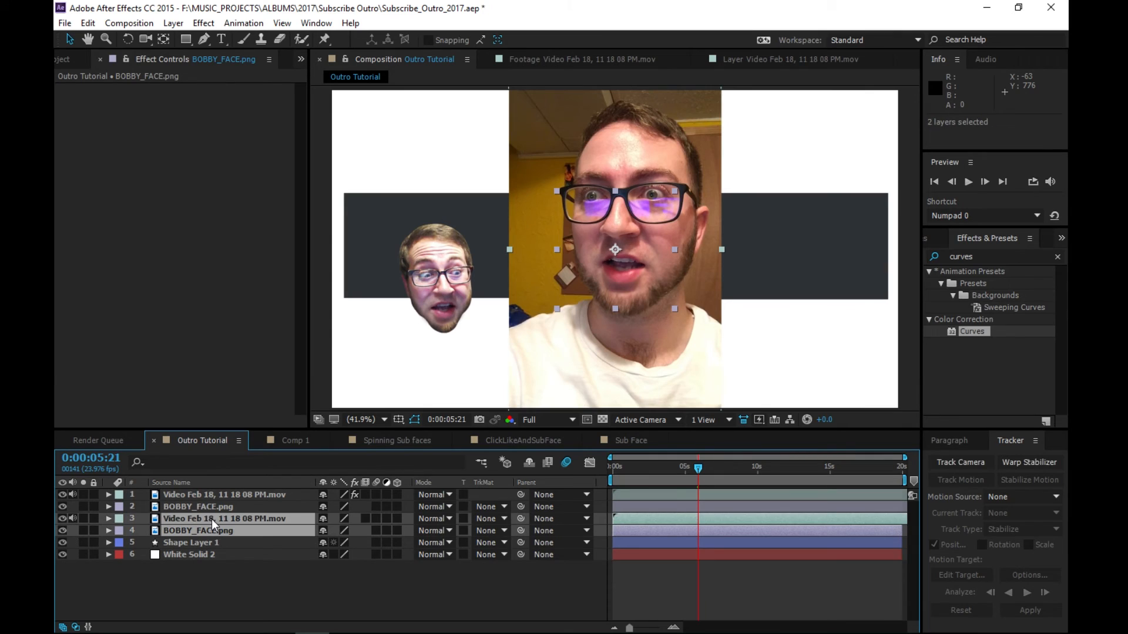
{"action": "key", "text": "Delete"}
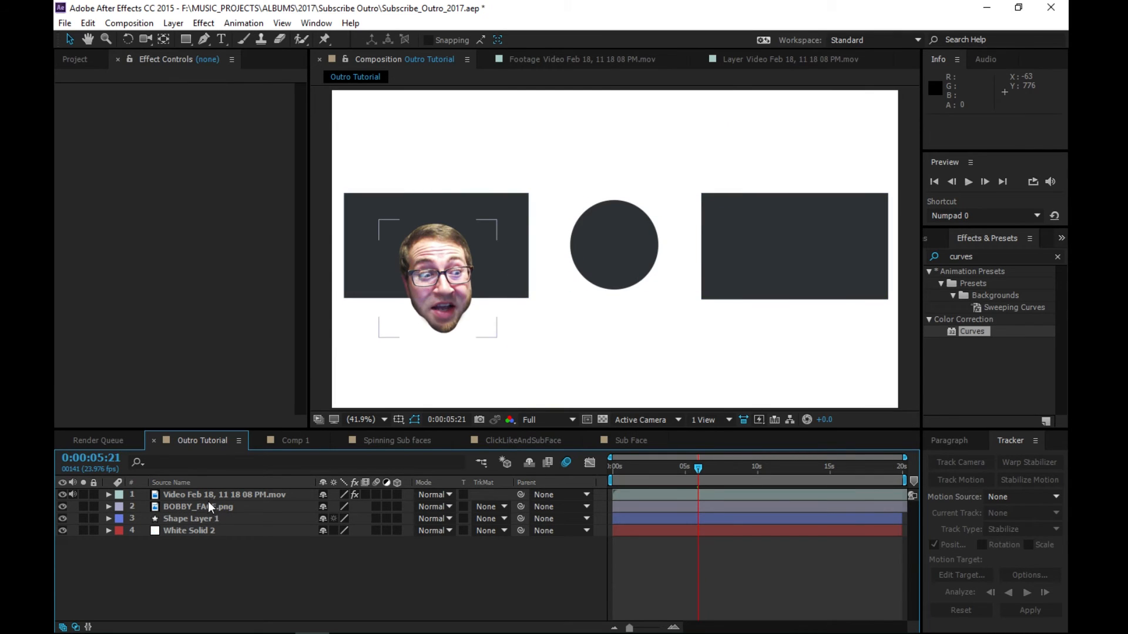
- Move the masked video and face image layers together over the central circle, placing the face image at about 955, 501
{"action": "left_click_drag", "start_coordinate": [699, 468], "coordinate": [653, 473]}
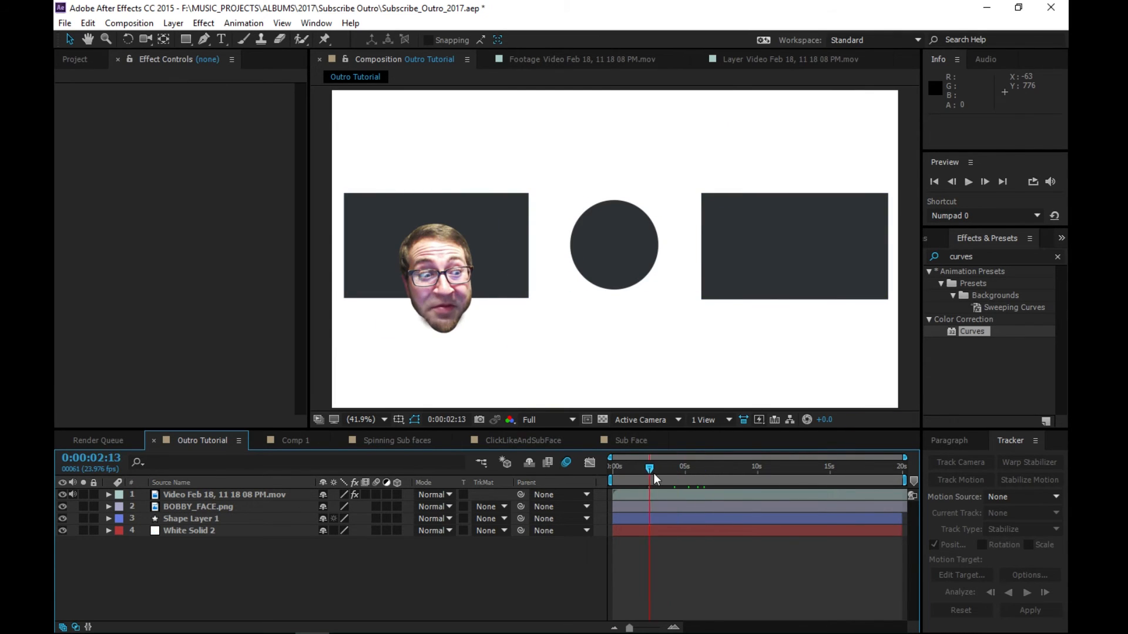
{"action": "left_click", "coordinate": [184, 496]}
{"action": "left_click", "coordinate": [193, 506], "text": "shift"}
{"action": "left_click_drag", "start_coordinate": [435, 292], "coordinate": [611, 251]}
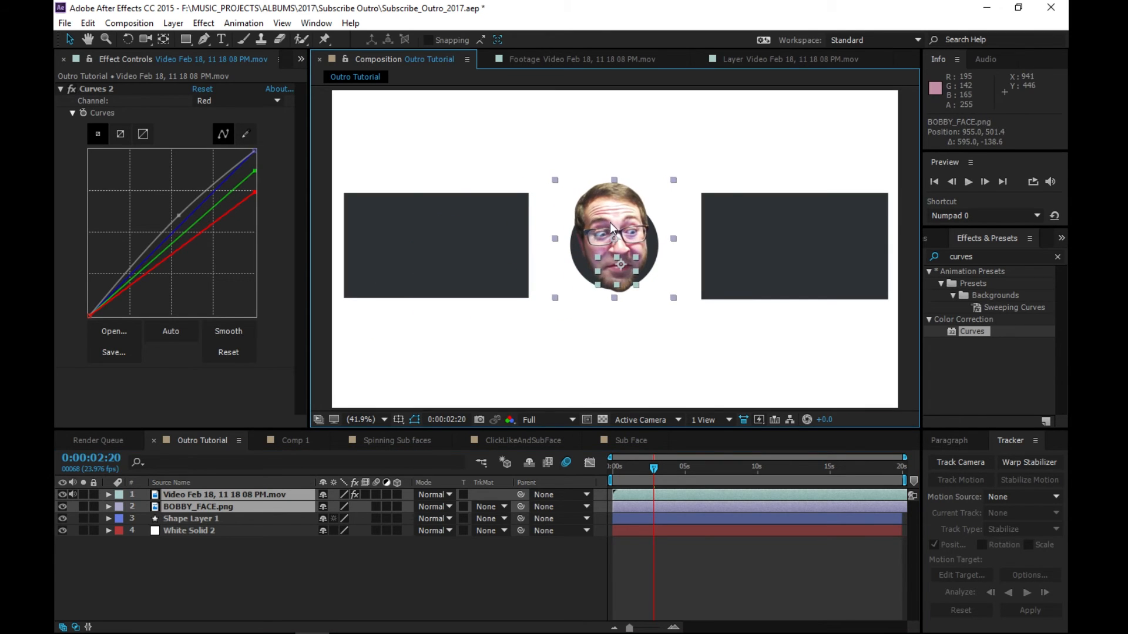
{"action": "left_click", "coordinate": [613, 261]}
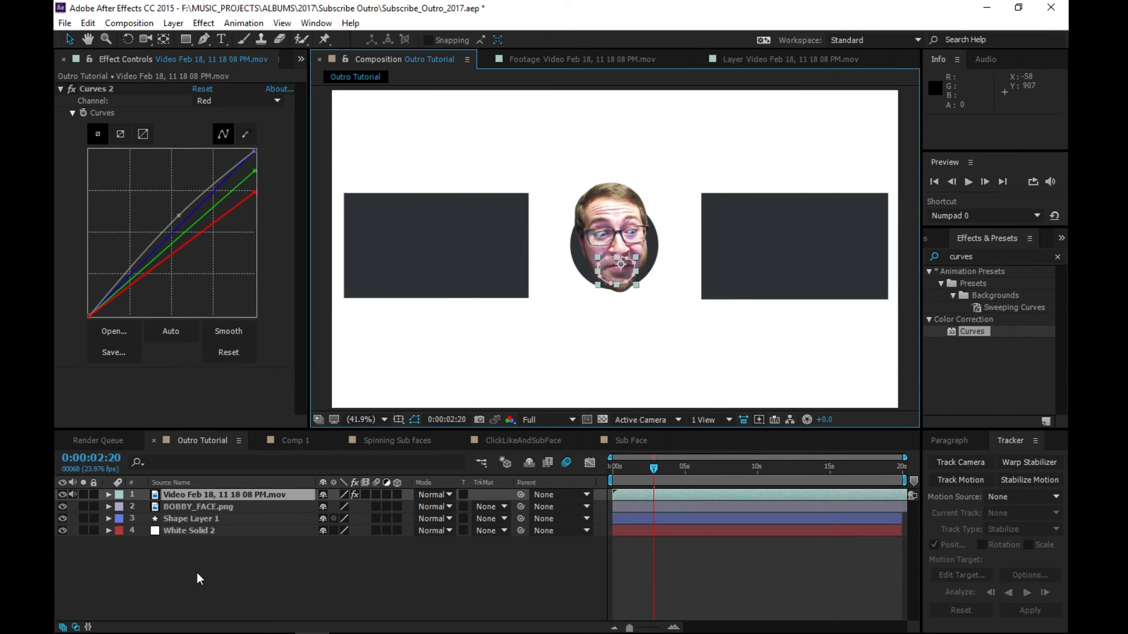
- Set the masked video layer's scale to -100, 100%
{"action": "left_click", "coordinate": [209, 494]}
{"action": "key", "text": "s"}
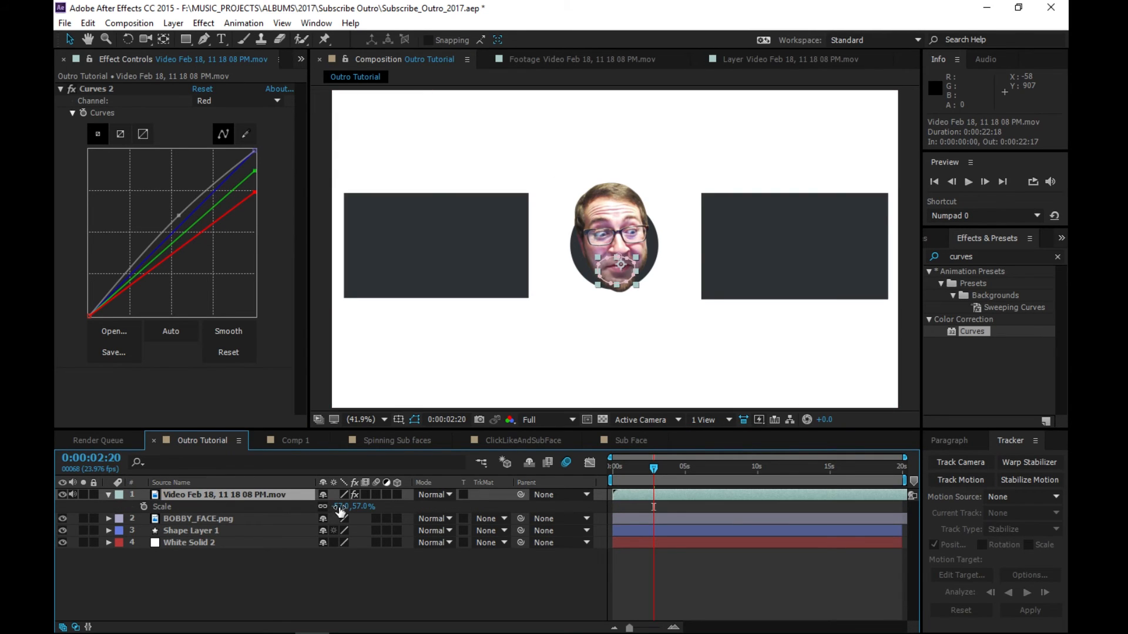
{"action": "left_click_drag", "start_coordinate": [341, 507], "coordinate": [349, 512]}
{"action": "left_click", "coordinate": [348, 508]}
{"action": "type", "text": "10"}
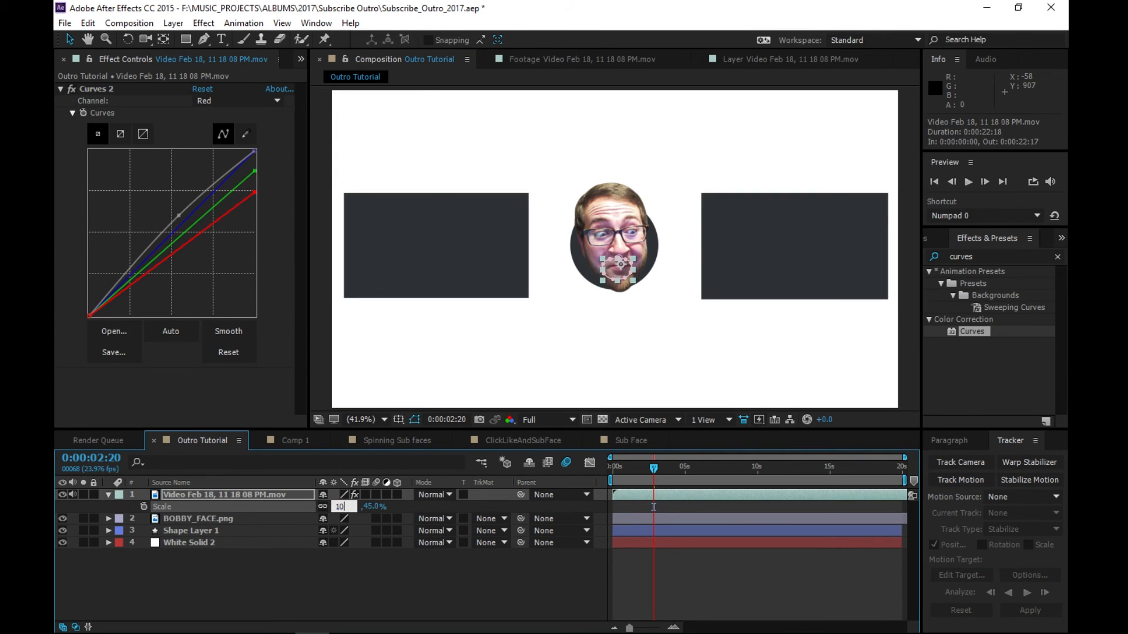
{"action": "type", "text": "0"}
{"action": "key", "text": "Return"}
{"action": "left_click", "coordinate": [343, 509]}
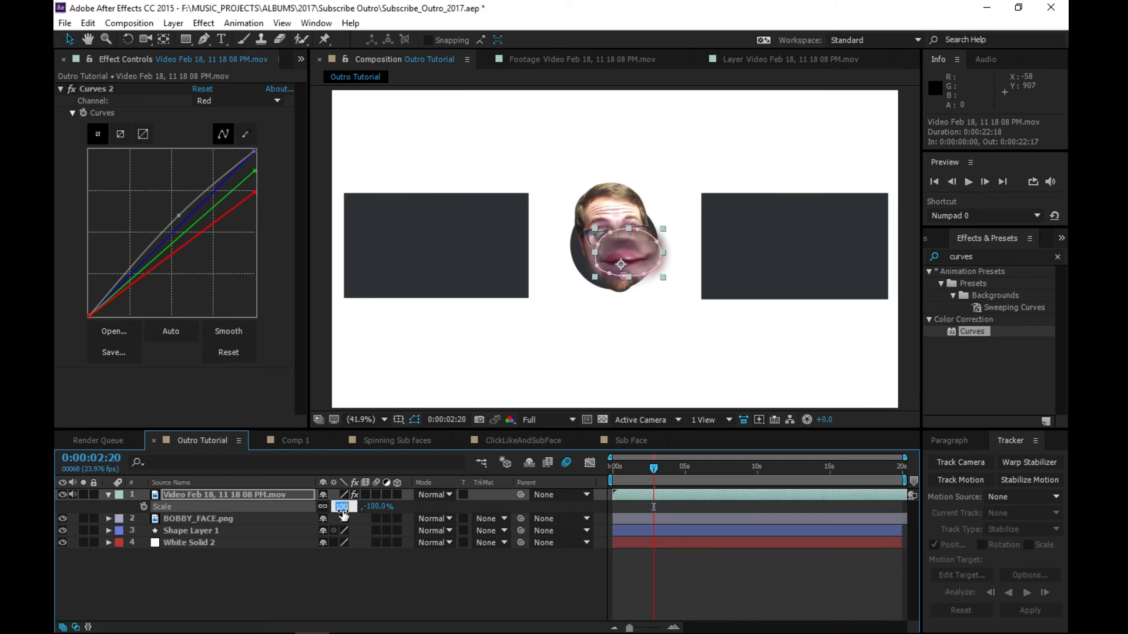
{"action": "type", "text": "-100"}
{"action": "key", "text": "Return"}
{"action": "left_click", "coordinate": [353, 595]}
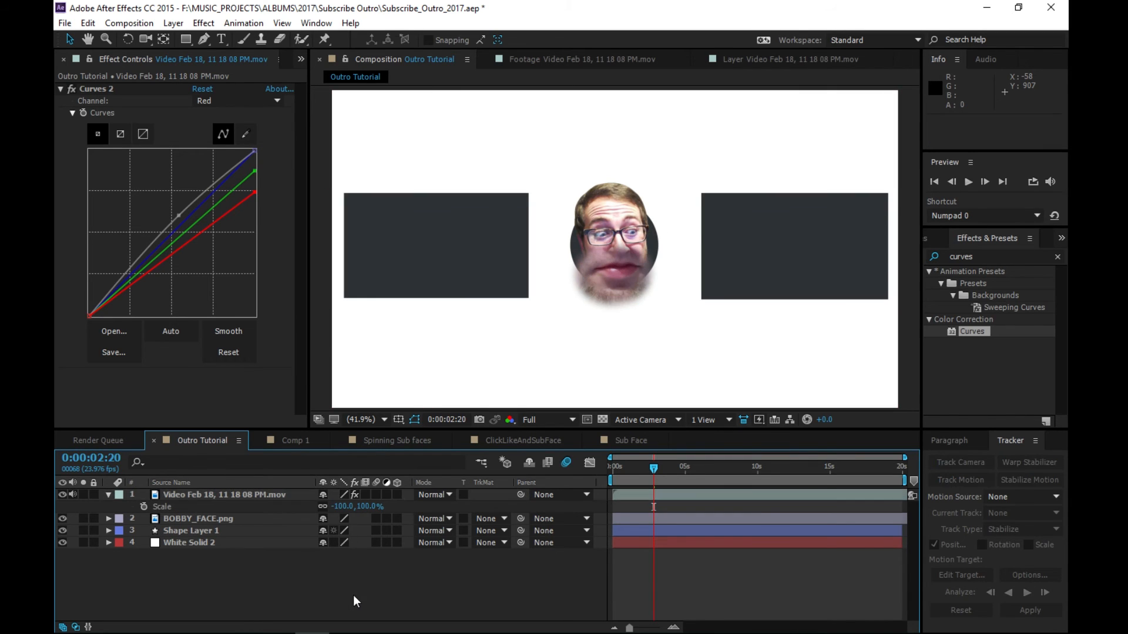
- Scale the masked video layer to -52, 52% and reposition it to fit over the mouth of the face image
{"action": "key", "text": "period"}
{"action": "key", "text": "period"}
{"action": "key", "text": "period"}
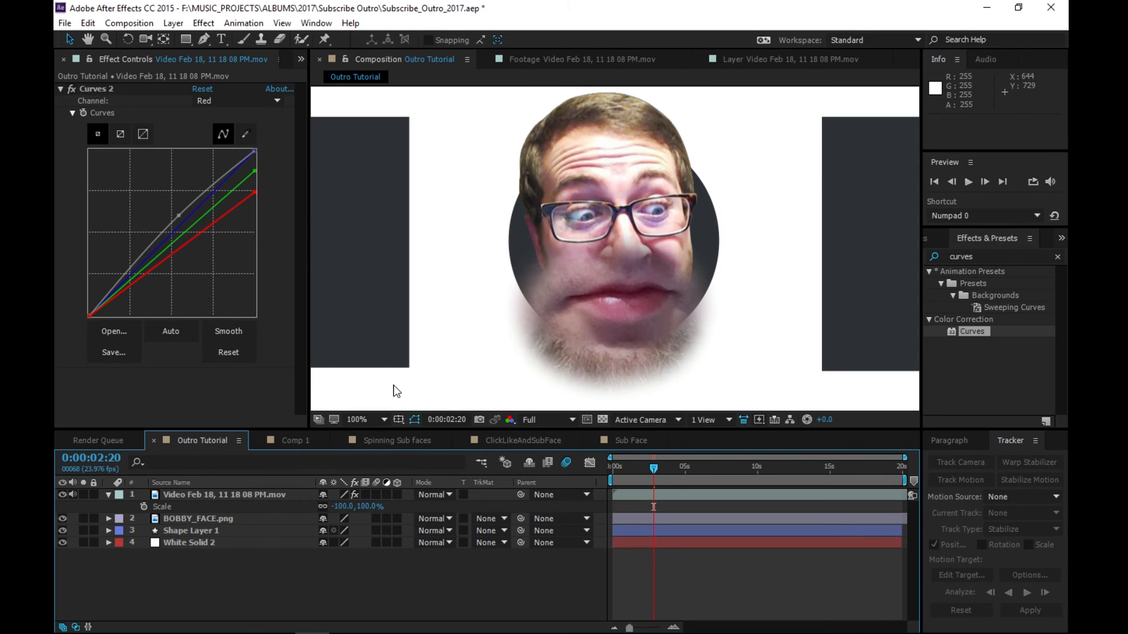
{"action": "key", "text": "period"}
{"action": "left_click_drag", "start_coordinate": [513, 309], "coordinate": [511, 252]}
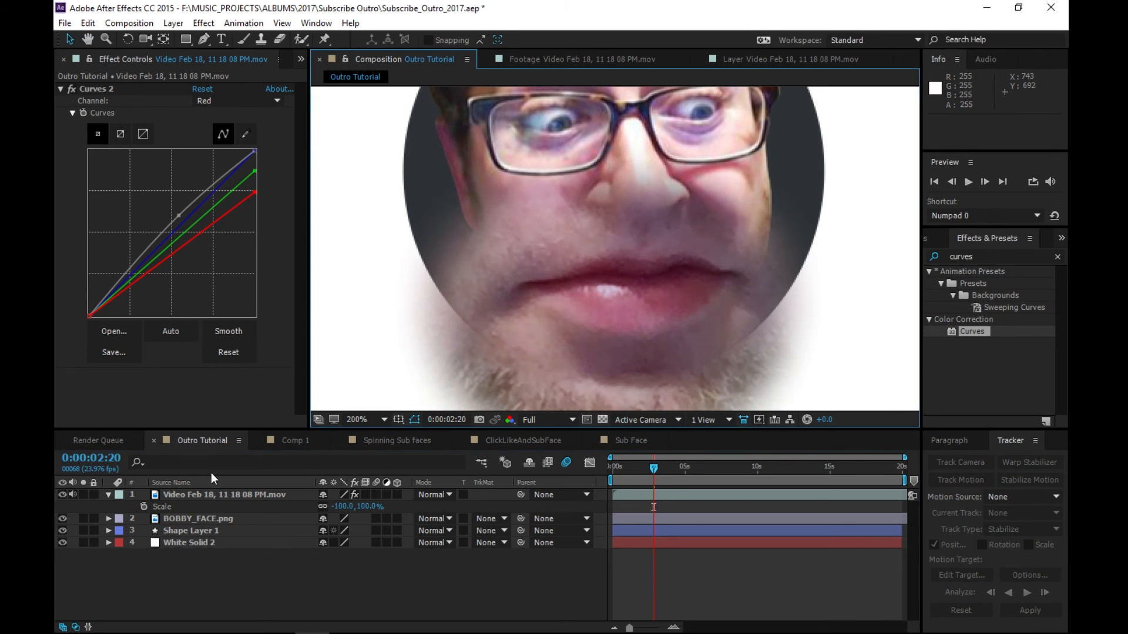
{"action": "left_click", "coordinate": [188, 495]}
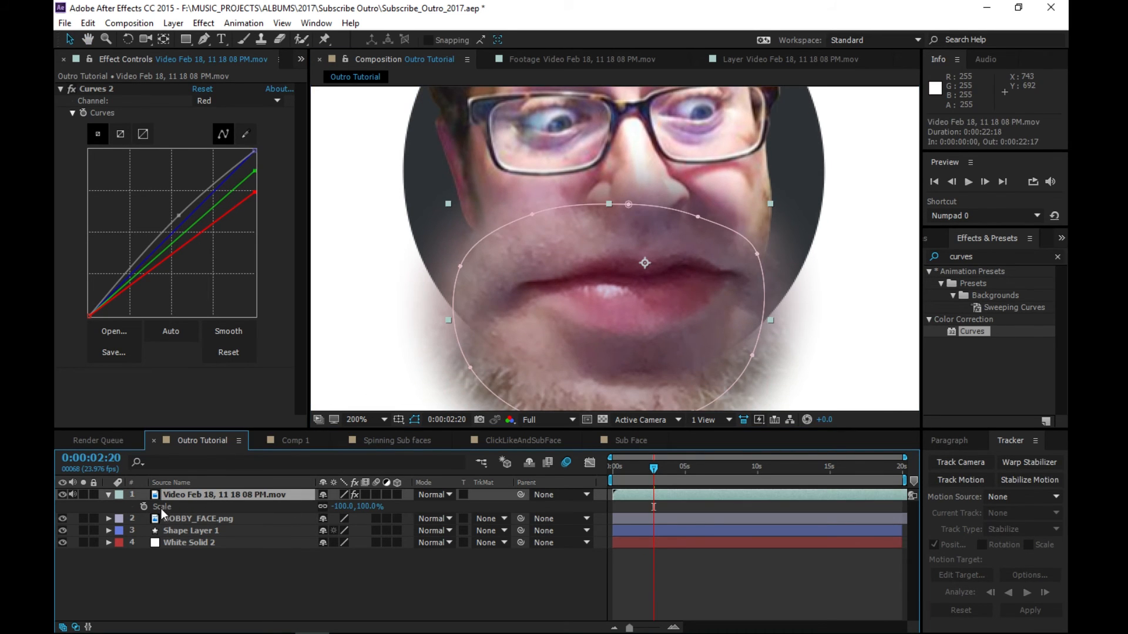
{"action": "key", "text": "s"}
{"action": "key", "text": "s"}
{"action": "mouse_move", "coordinate": [338, 507]}
{"action": "left_mouse_down"}
{"action": "mouse_move", "coordinate": [326, 505]}
{"action": "mouse_move", "coordinate": [351, 504]}
{"action": "mouse_move", "coordinate": [333, 505]}
{"action": "left_mouse_up"}
{"action": "left_click_drag", "start_coordinate": [648, 311], "coordinate": [658, 309]}
{"action": "left_click", "coordinate": [300, 572]}
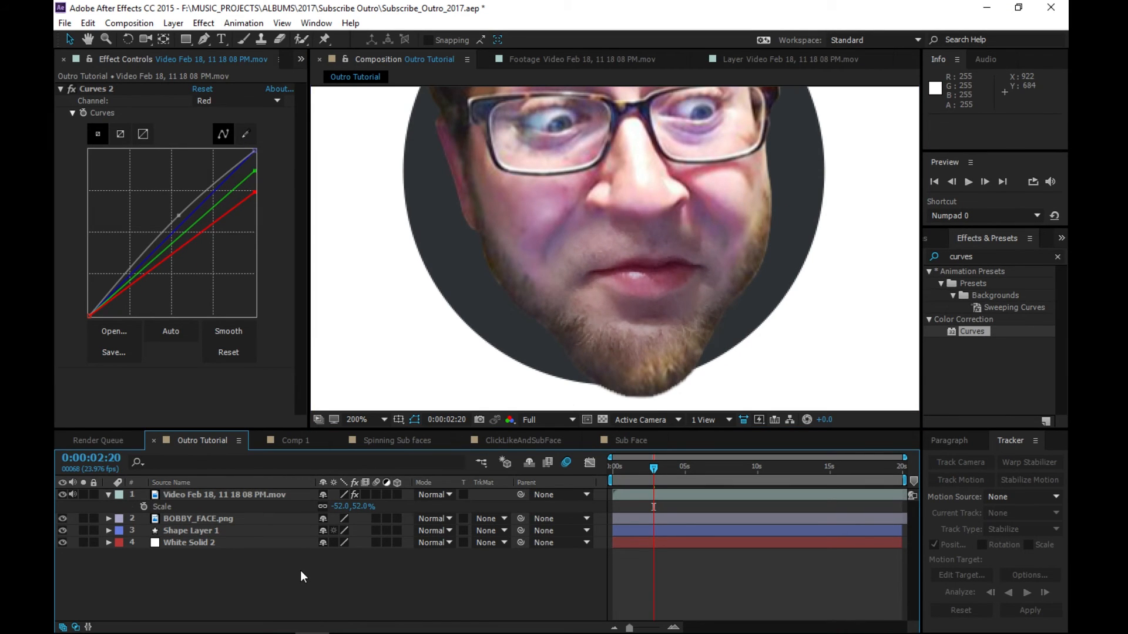
- Pre-compose the masked video and BOBBY_FACE.png layers into a new composition named Face
{"action": "key", "text": "comma"}
{"action": "key", "text": "comma"}
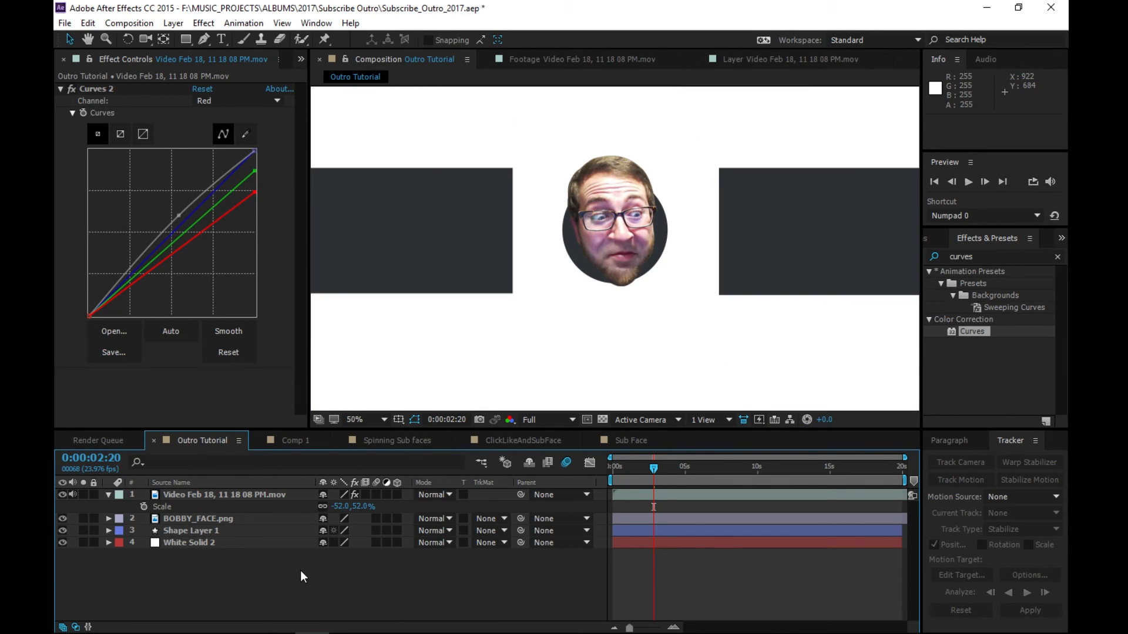
{"action": "key", "text": "comma"}
{"action": "key", "text": "period"}
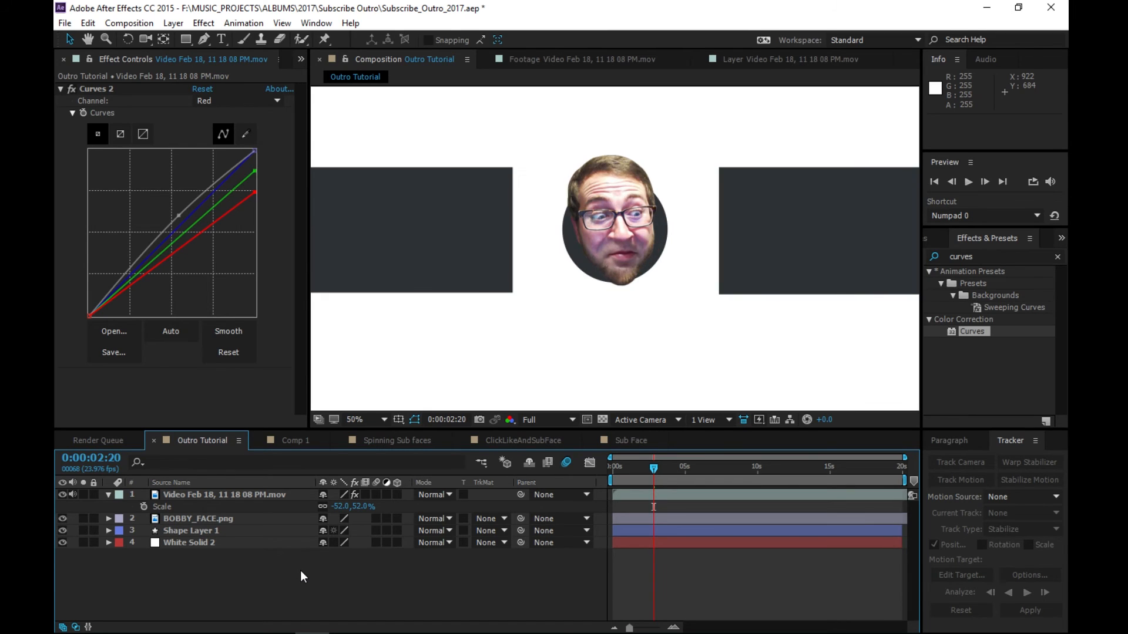
{"action": "key", "text": "comma"}
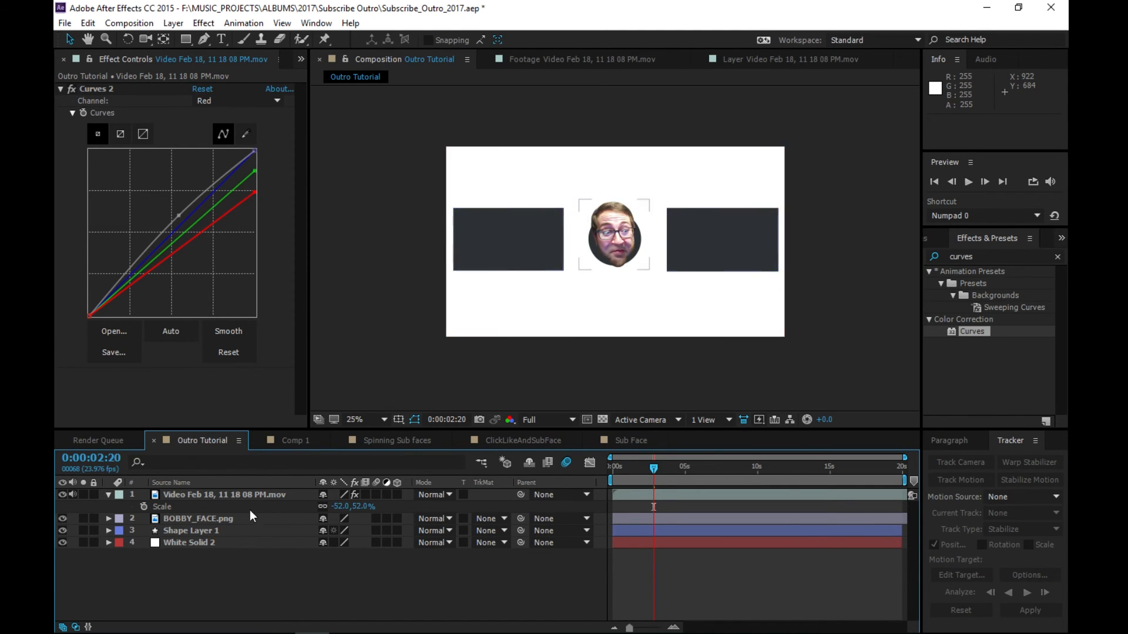
{"action": "left_click", "coordinate": [234, 497]}
{"action": "left_click", "coordinate": [225, 517], "text": "shift"}
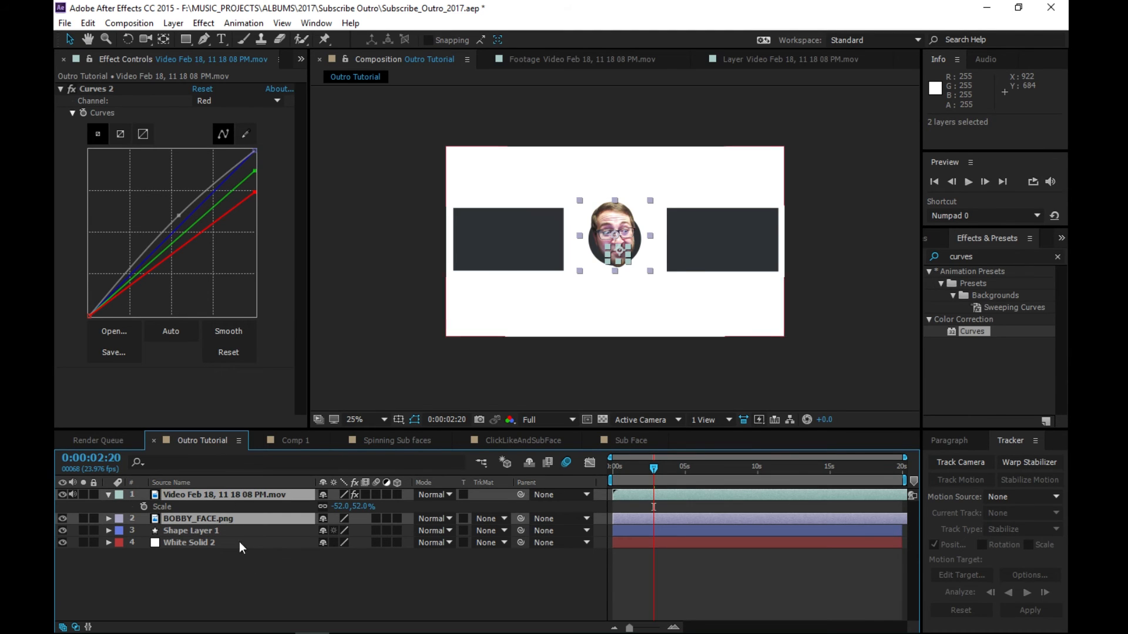
{"action": "left_click", "coordinate": [213, 567]}
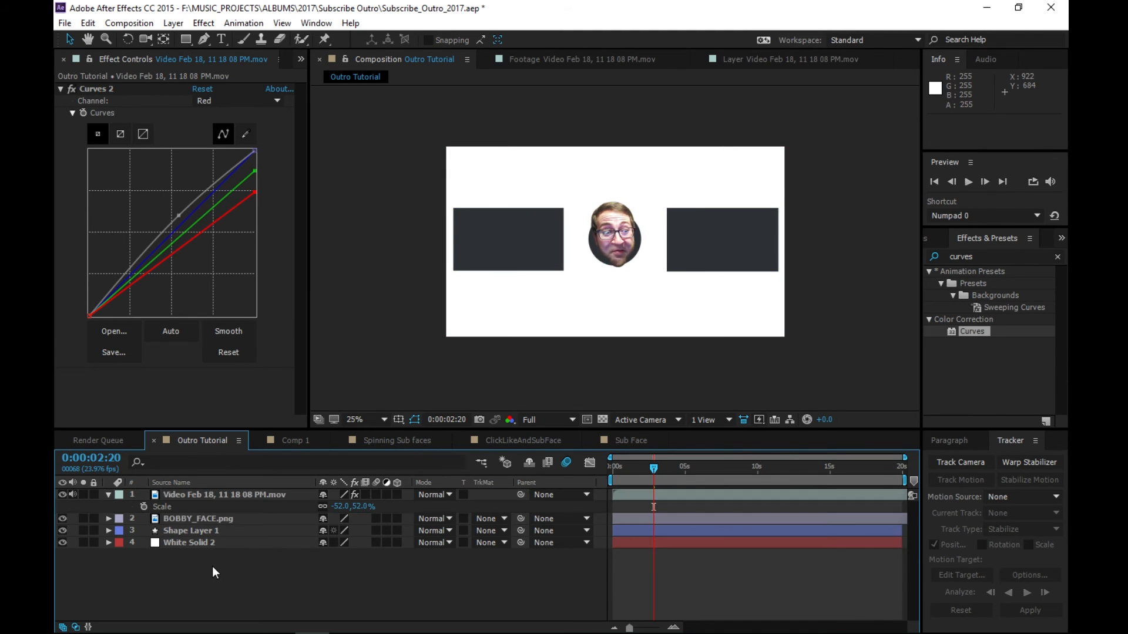
{"action": "left_click", "coordinate": [226, 518]}
{"action": "left_click", "coordinate": [221, 495], "text": "shift"}
{"action": "right_click", "coordinate": [221, 494]}
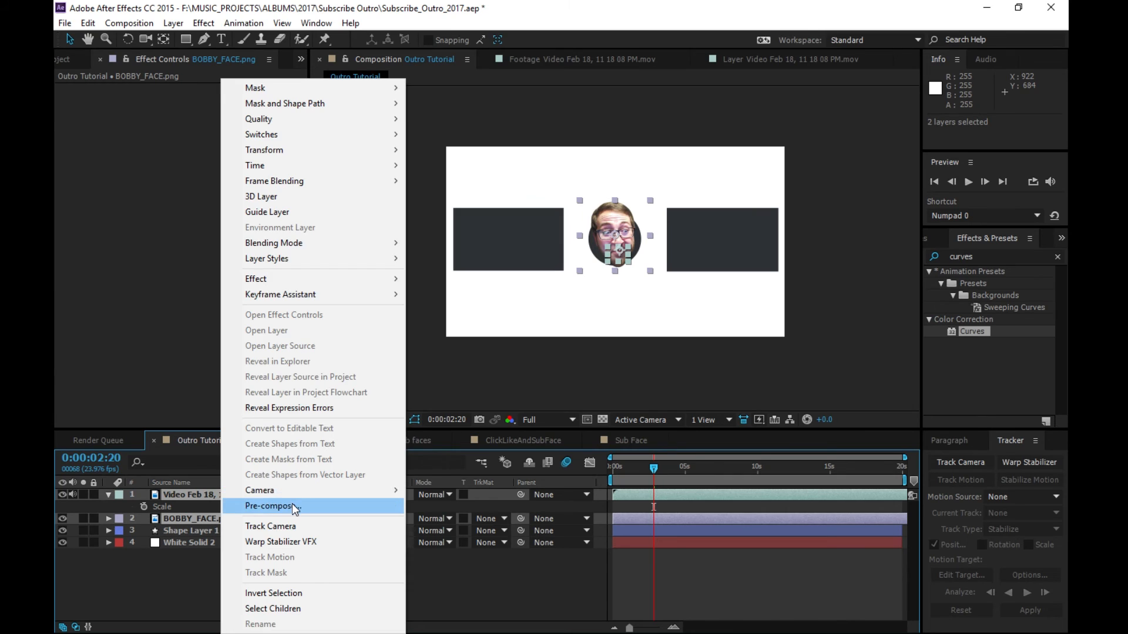
{"action": "left_click", "coordinate": [291, 504]}
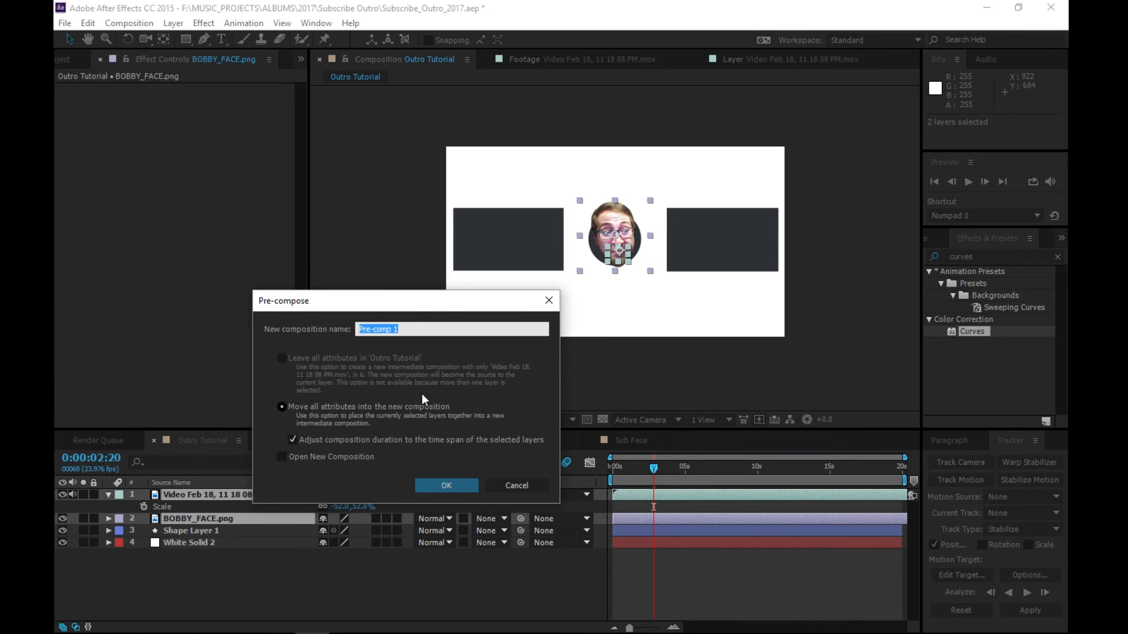
{"action": "type", "text": "Face"}
{"action": "key", "text": "BackSpace"}
{"action": "key", "text": "BackSpace"}
{"action": "key", "text": "BackSpace"}
{"action": "key", "text": "BackSpace"}
{"action": "type", "text": "Face"}
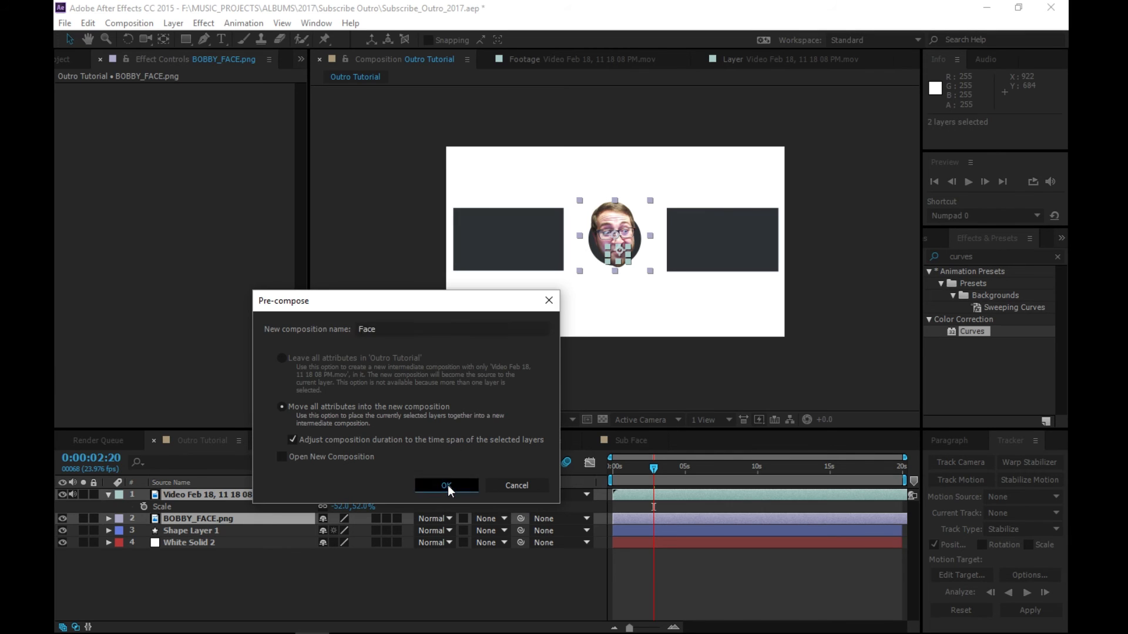
{"action": "left_click", "coordinate": [448, 485]}
- Move the Face layer's anchor point onto the middle of the face, at about 968, 520
{"action": "key", "text": "period"}
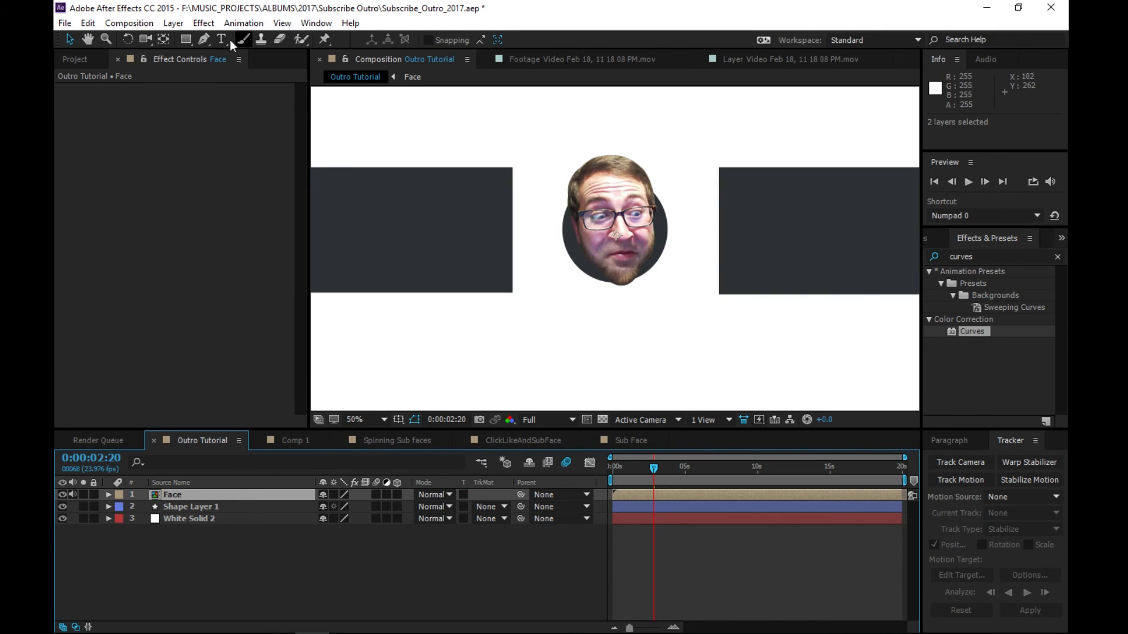
{"action": "left_click", "coordinate": [164, 40]}
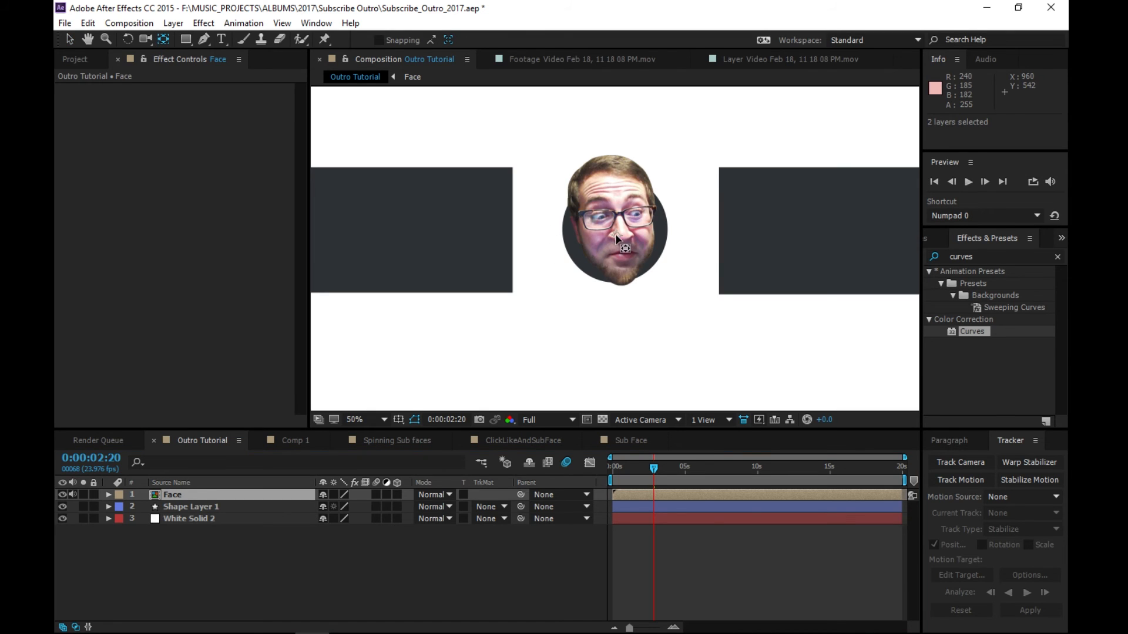
{"action": "left_click_drag", "start_coordinate": [616, 237], "coordinate": [619, 231]}
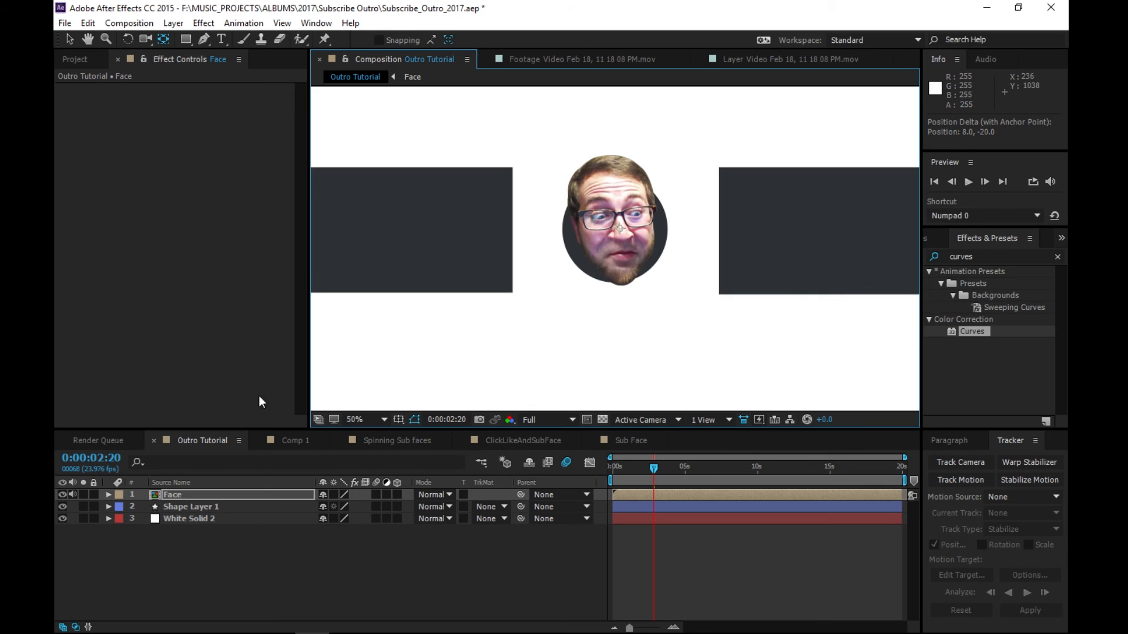
- Scale the Face layer to 68% and position it inside the central circle at about 962, 536
{"action": "left_click", "coordinate": [69, 39]}
{"action": "left_click", "coordinate": [191, 494]}
{"action": "key", "text": "s"}
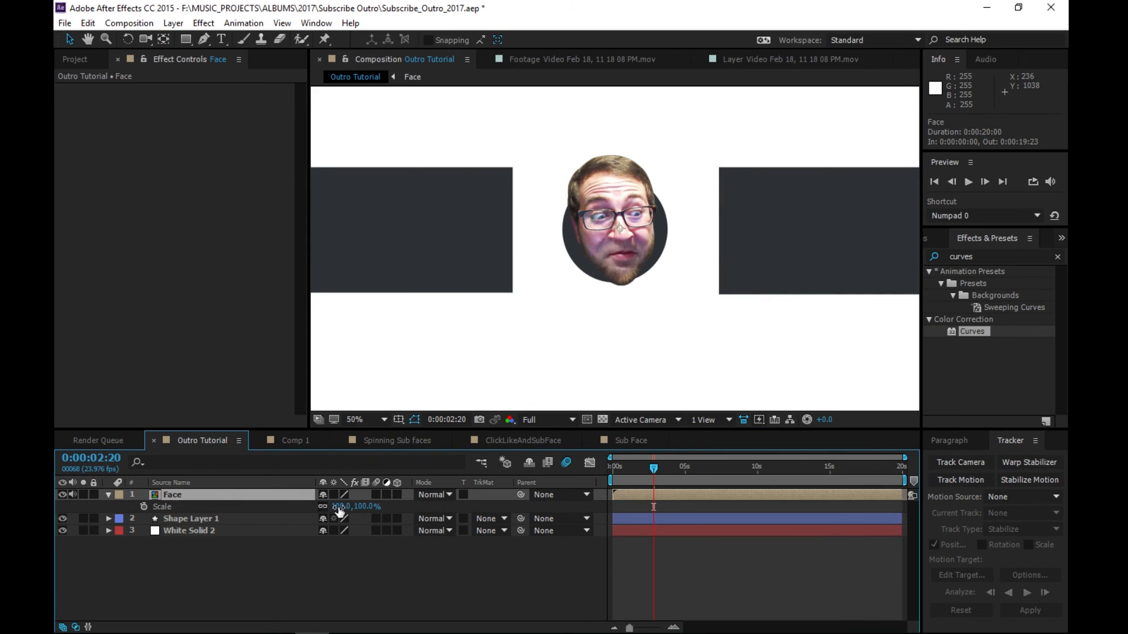
{"action": "left_click_drag", "start_coordinate": [347, 506], "coordinate": [320, 509]}
{"action": "left_click_drag", "start_coordinate": [609, 198], "coordinate": [607, 201]}
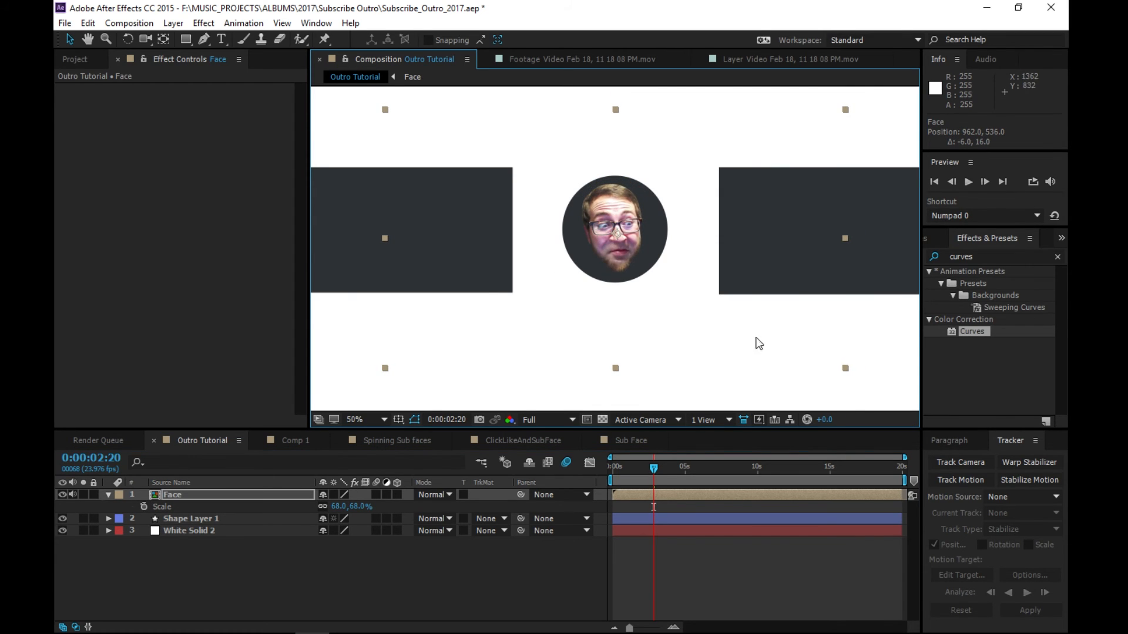
- Keyframe the Face layer's Anchor Point from 968, 520 at 0:00:00:00 to 968, 875 at 0:00:02:22
{"action": "mouse_move", "coordinate": [675, 471]}
{"action": "left_mouse_down"}
{"action": "mouse_move", "coordinate": [593, 474]}
{"action": "mouse_move", "coordinate": [698, 464]}
{"action": "mouse_move", "coordinate": [670, 464]}
{"action": "left_mouse_up"}
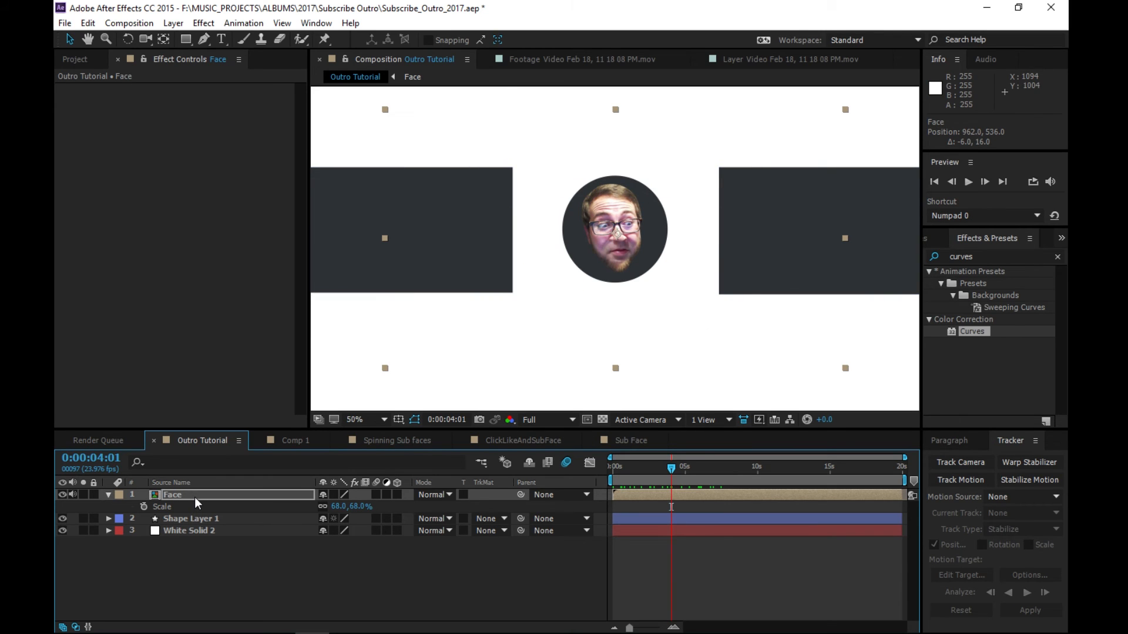
{"action": "left_click", "coordinate": [108, 495]}
{"action": "left_click", "coordinate": [107, 495]}
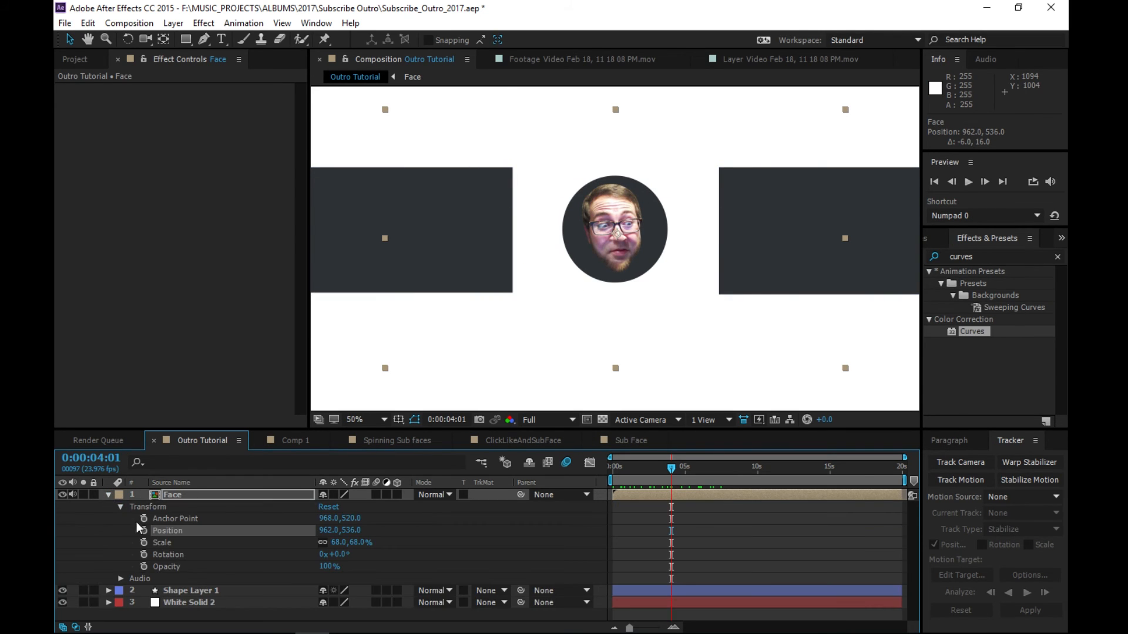
{"action": "left_click", "coordinate": [144, 519]}
{"action": "left_click_drag", "start_coordinate": [671, 472], "coordinate": [612, 469]}
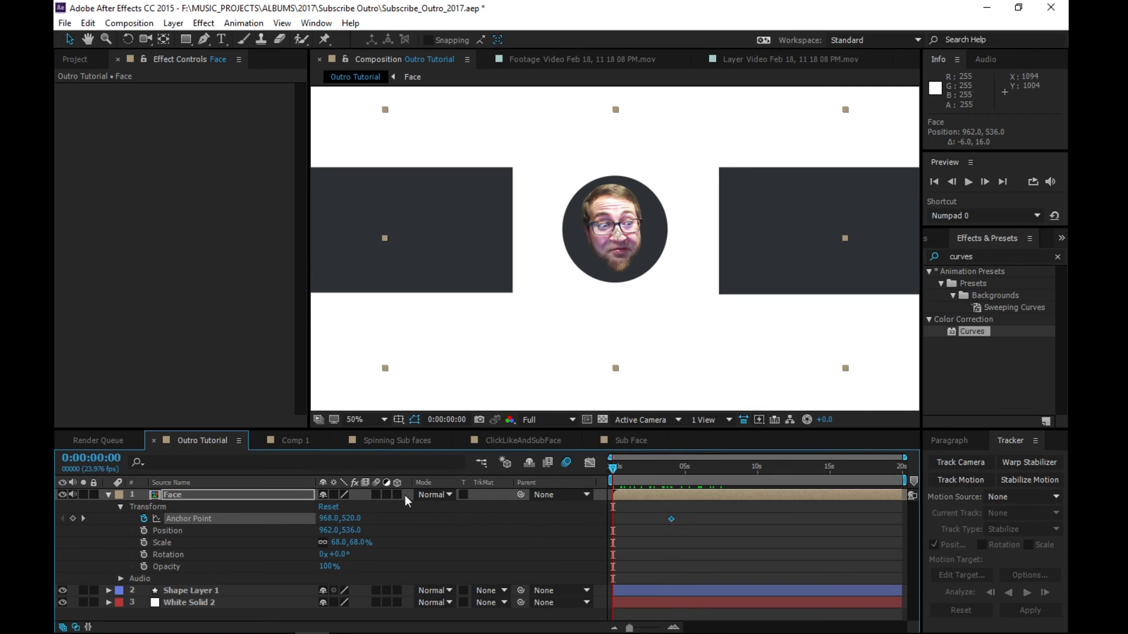
{"action": "left_click", "coordinate": [670, 519]}
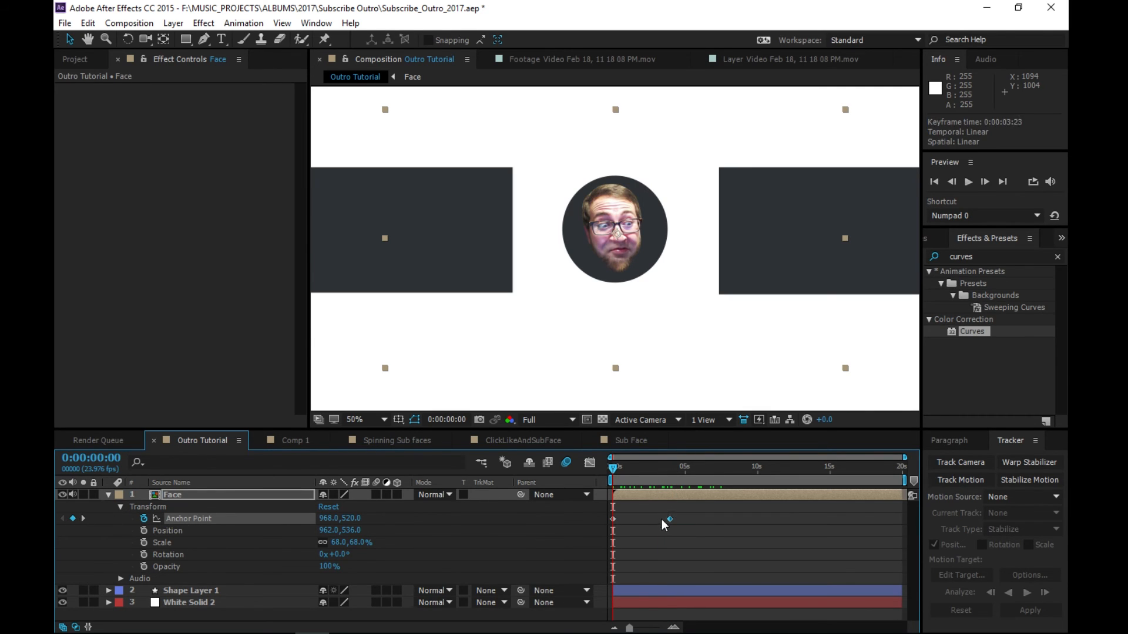
{"action": "left_click", "coordinate": [84, 518]}
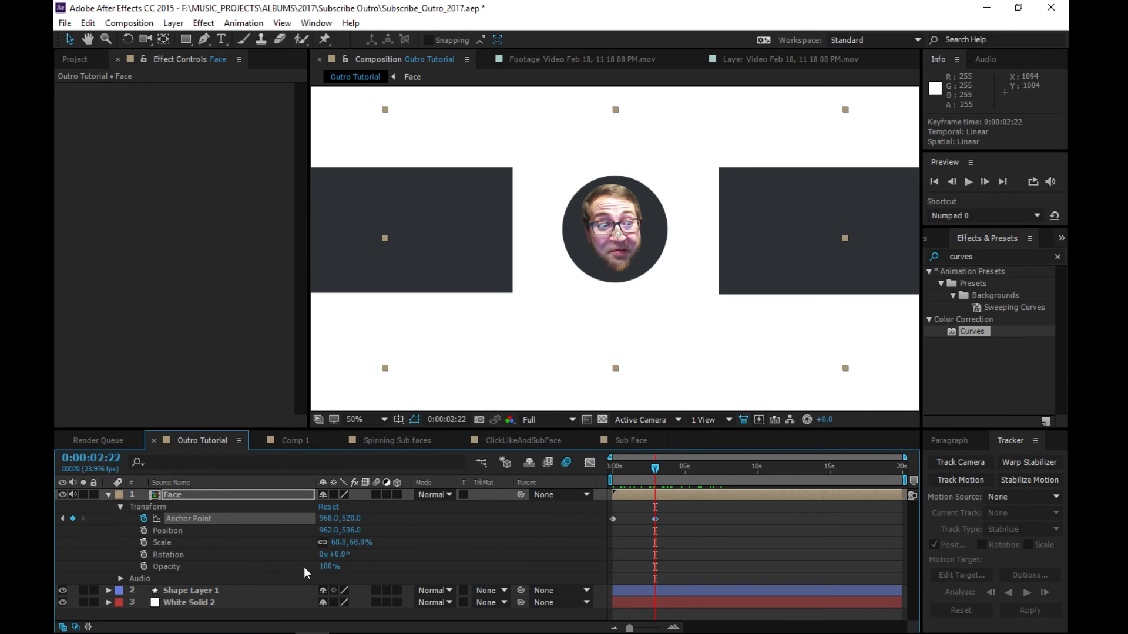
{"action": "left_click_drag", "start_coordinate": [353, 518], "coordinate": [624, 499]}
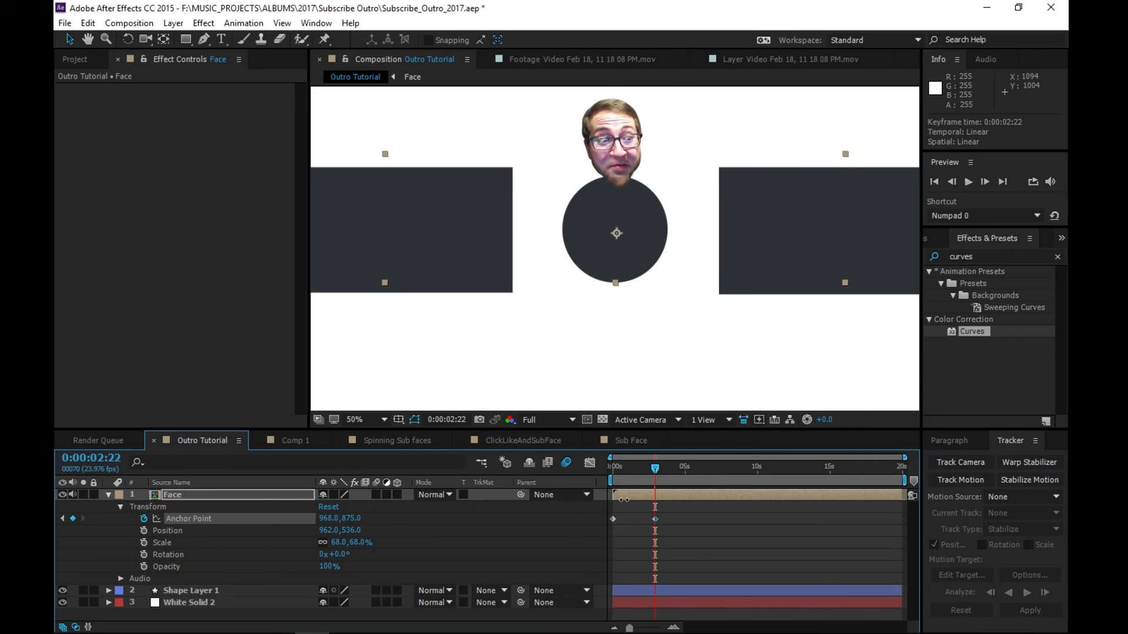
- Keyframe the Face layer's Rotation from 0 revolutions at the start to 4 revolutions at 0:00:19:23
{"action": "left_click_drag", "start_coordinate": [657, 468], "coordinate": [937, 462]}
{"action": "left_click", "coordinate": [143, 555]}
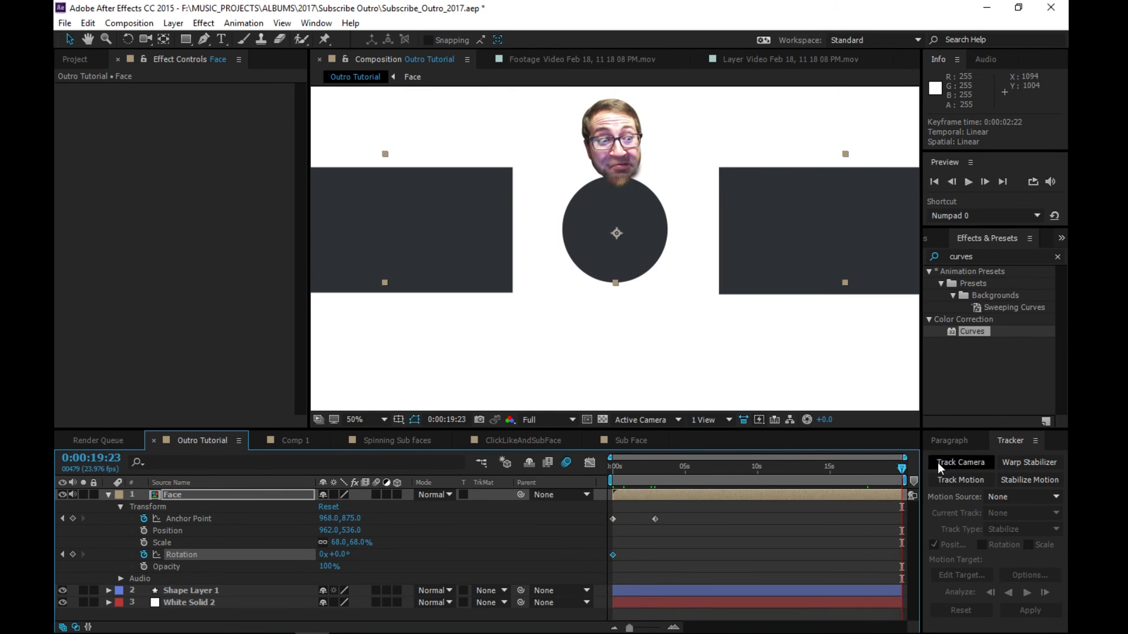
{"action": "left_click", "coordinate": [323, 554]}
{"action": "type", "text": "4"}
{"action": "key", "text": "Return"}
- Place the Face layer beneath Shape Layer 1 and preview the animation from the start
{"action": "left_click_drag", "start_coordinate": [635, 465], "coordinate": [600, 468]}
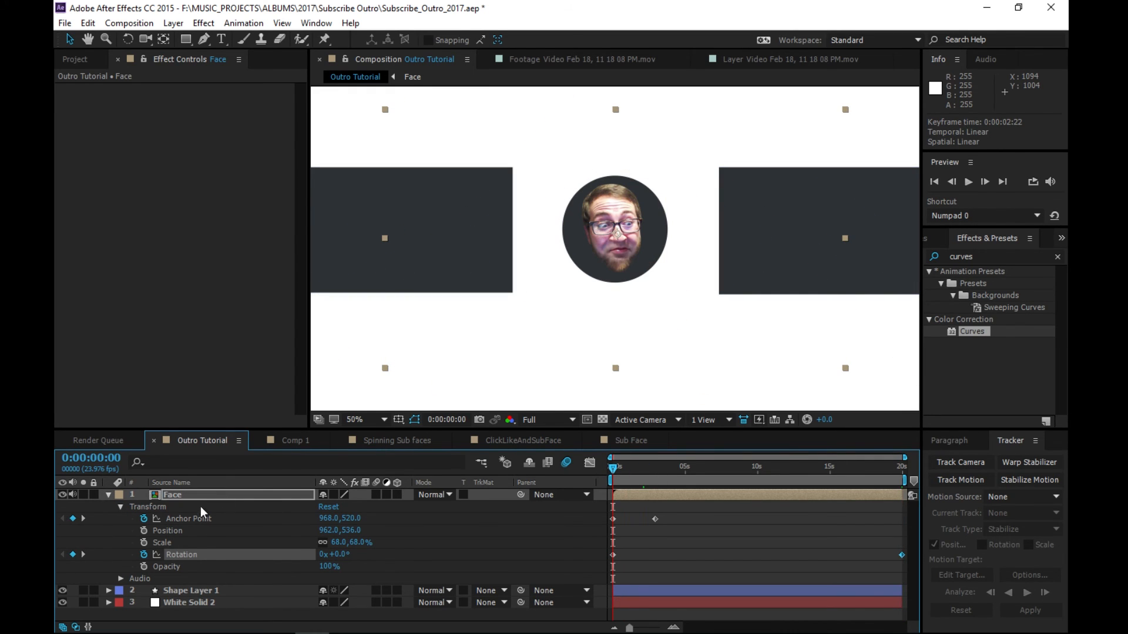
{"action": "left_click_drag", "start_coordinate": [184, 495], "coordinate": [213, 596]}
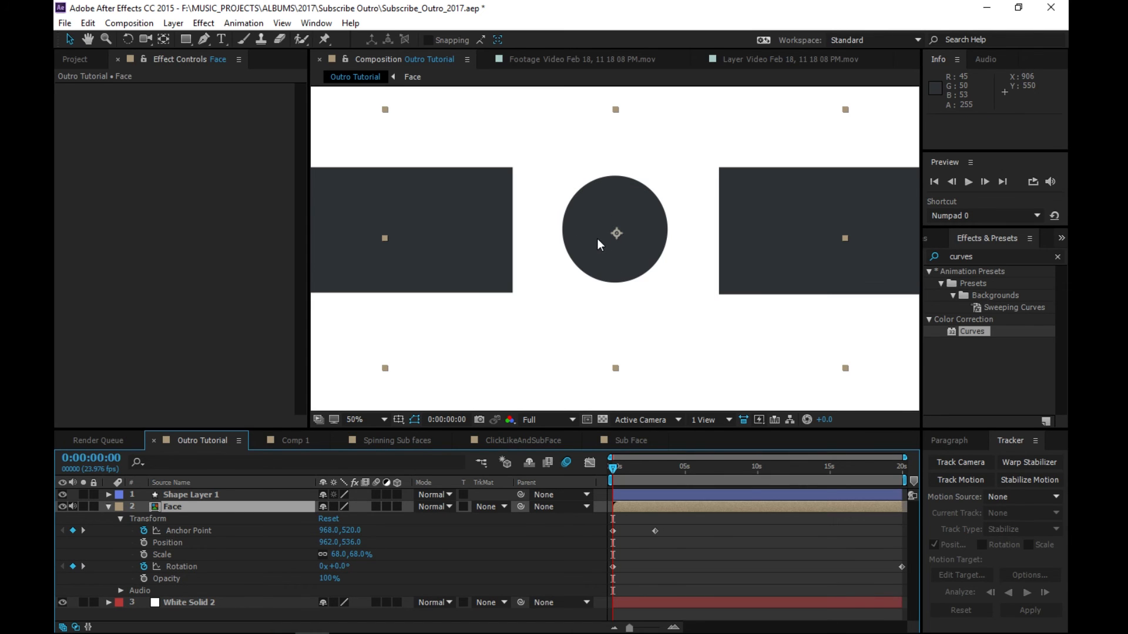
{"action": "key", "text": "space"}
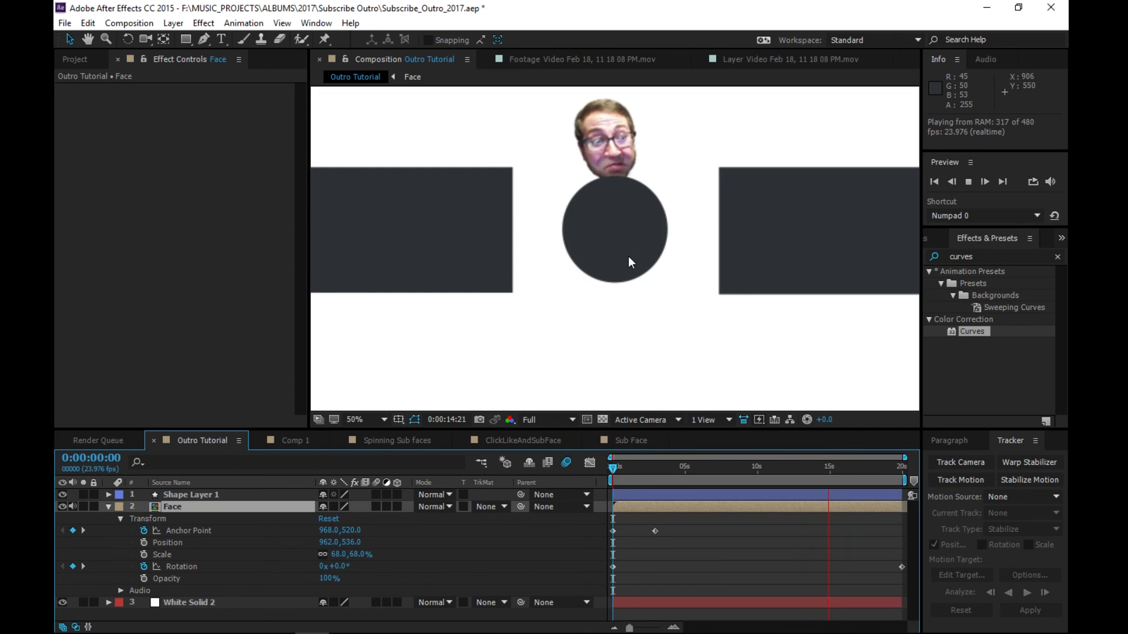
{"action": "key", "text": "space"}
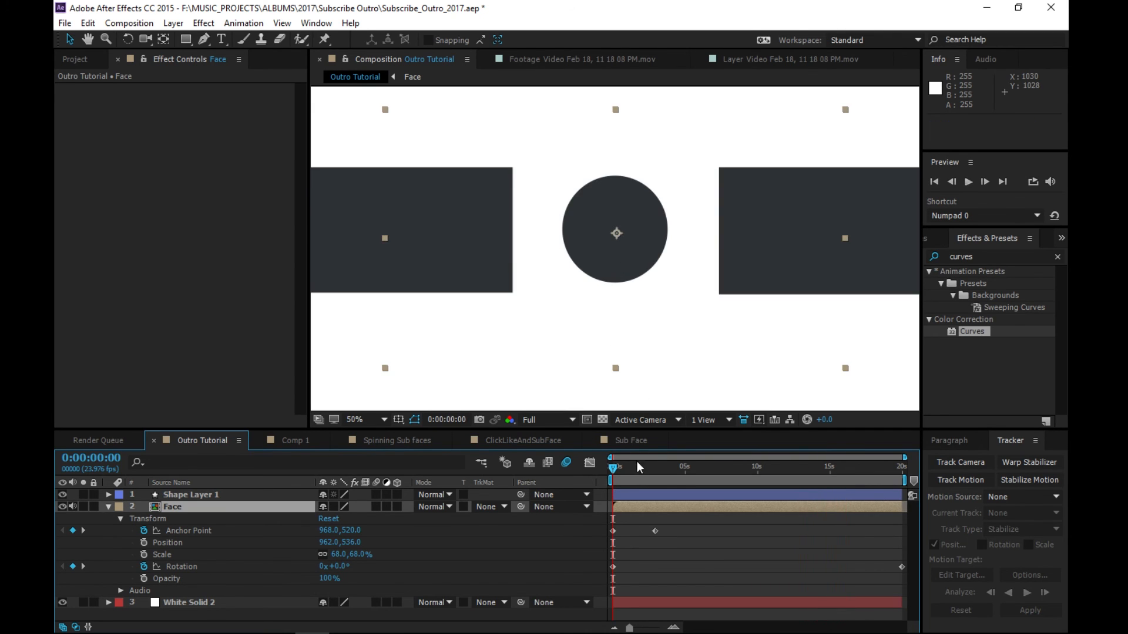
- Scrub through the full timeline to examine how the face emerges and orbits the circle, collapsing the Face layer's properties
{"action": "left_click_drag", "start_coordinate": [634, 467], "coordinate": [539, 470]}
{"action": "left_click_drag", "start_coordinate": [696, 467], "coordinate": [796, 467]}
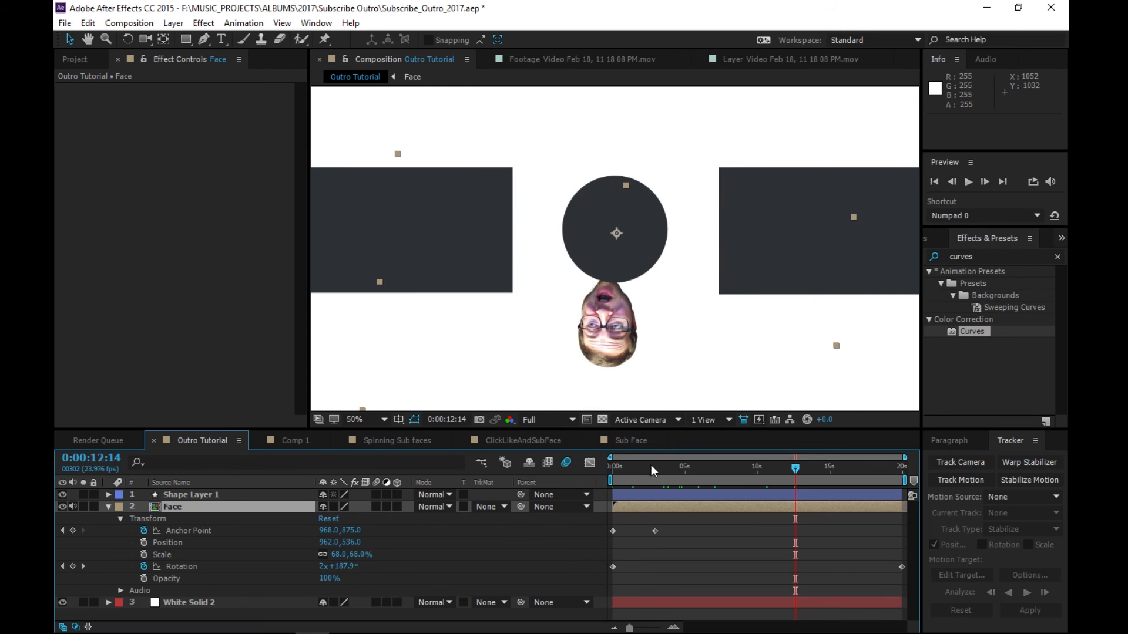
{"action": "left_click_drag", "start_coordinate": [651, 465], "coordinate": [613, 466]}
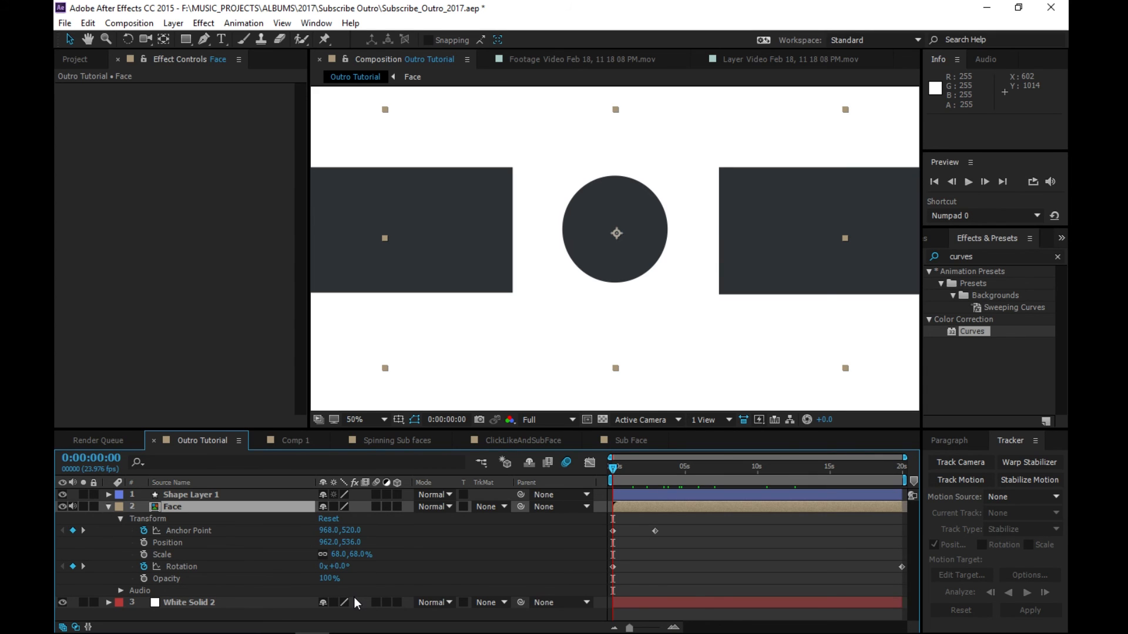
{"action": "left_click_drag", "start_coordinate": [652, 467], "coordinate": [754, 467]}
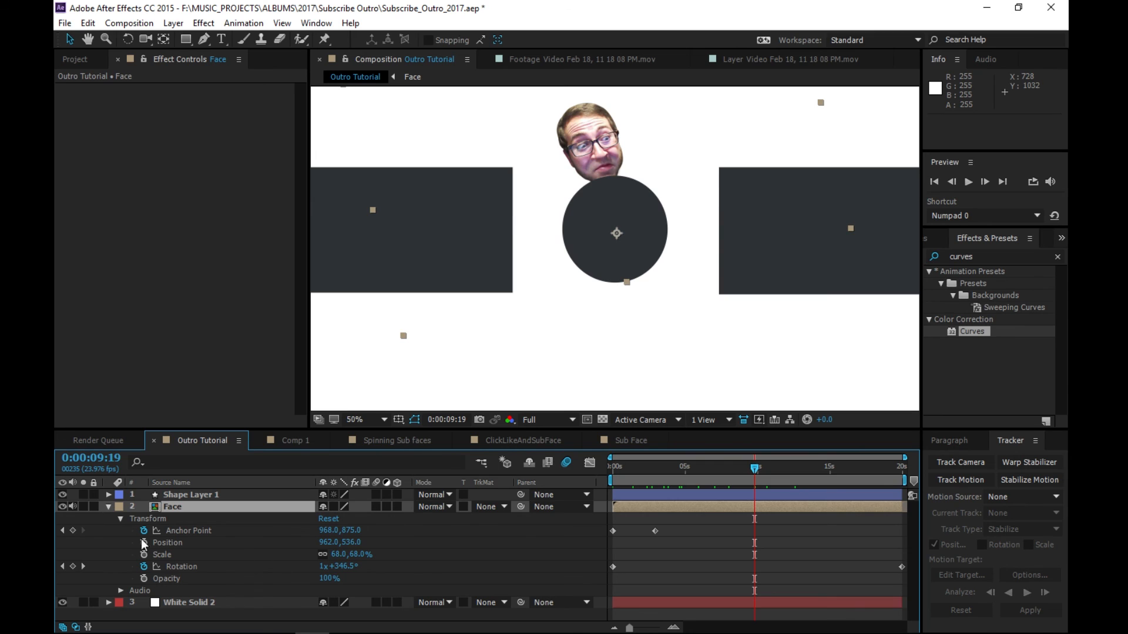
{"action": "left_click", "coordinate": [109, 507]}
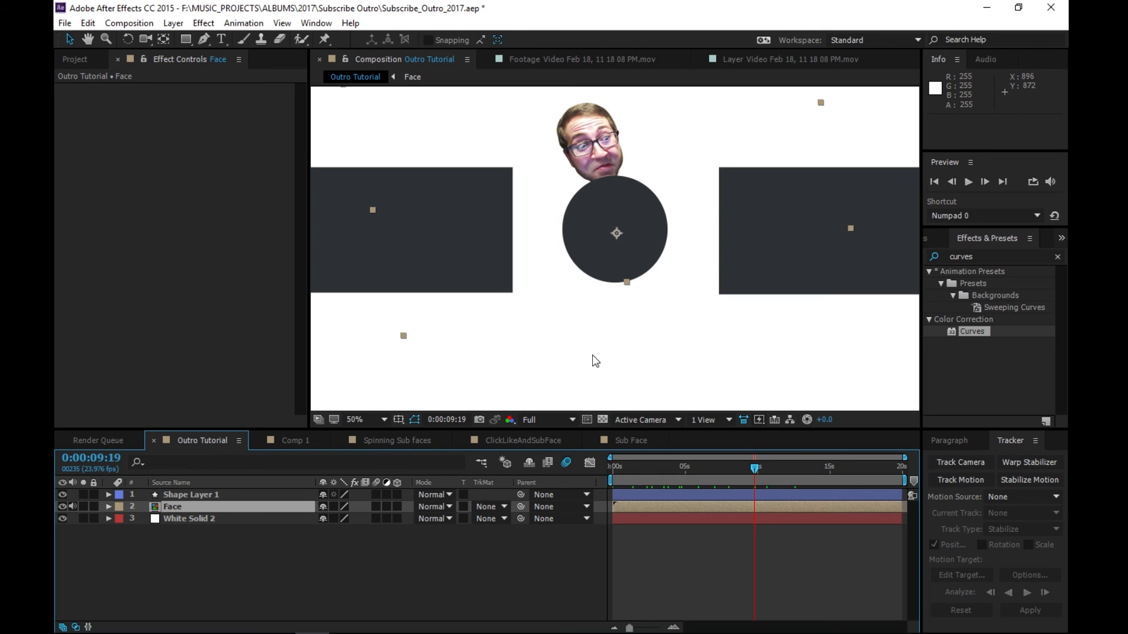
{"action": "left_click_drag", "start_coordinate": [751, 467], "coordinate": [597, 474]}
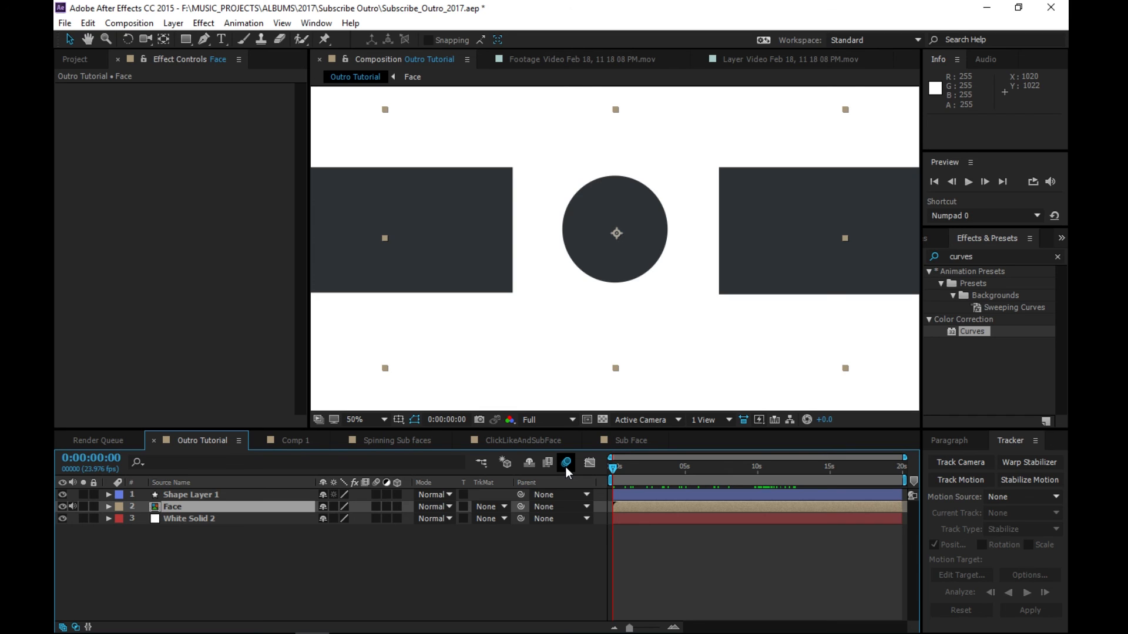
{"action": "left_click", "coordinate": [525, 578]}
{"action": "left_click_drag", "start_coordinate": [711, 466], "coordinate": [905, 461]}
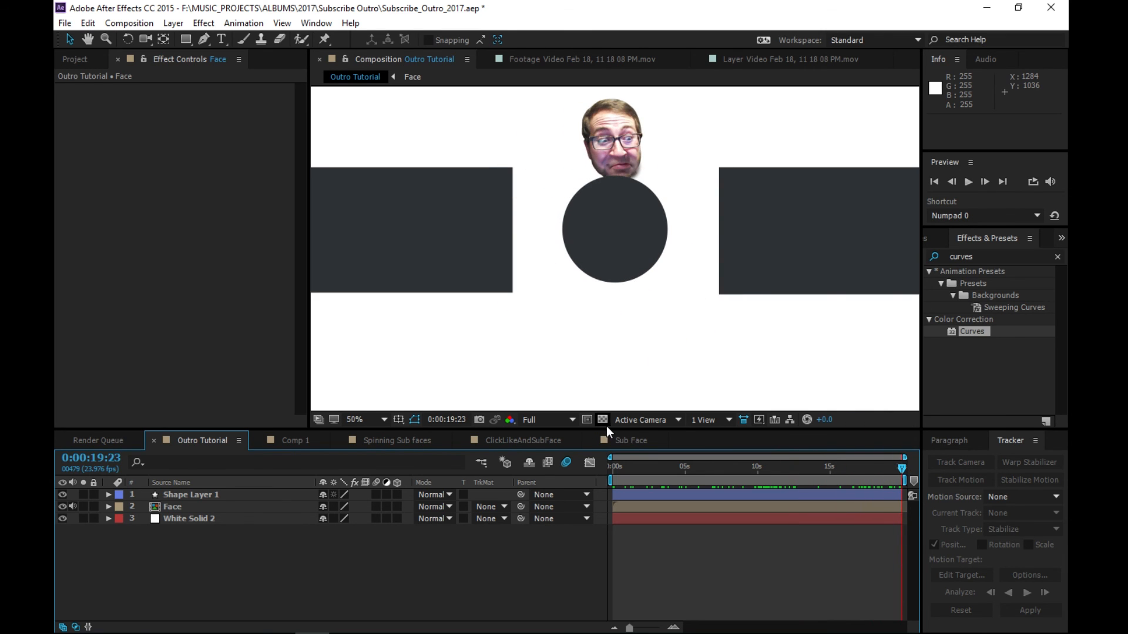